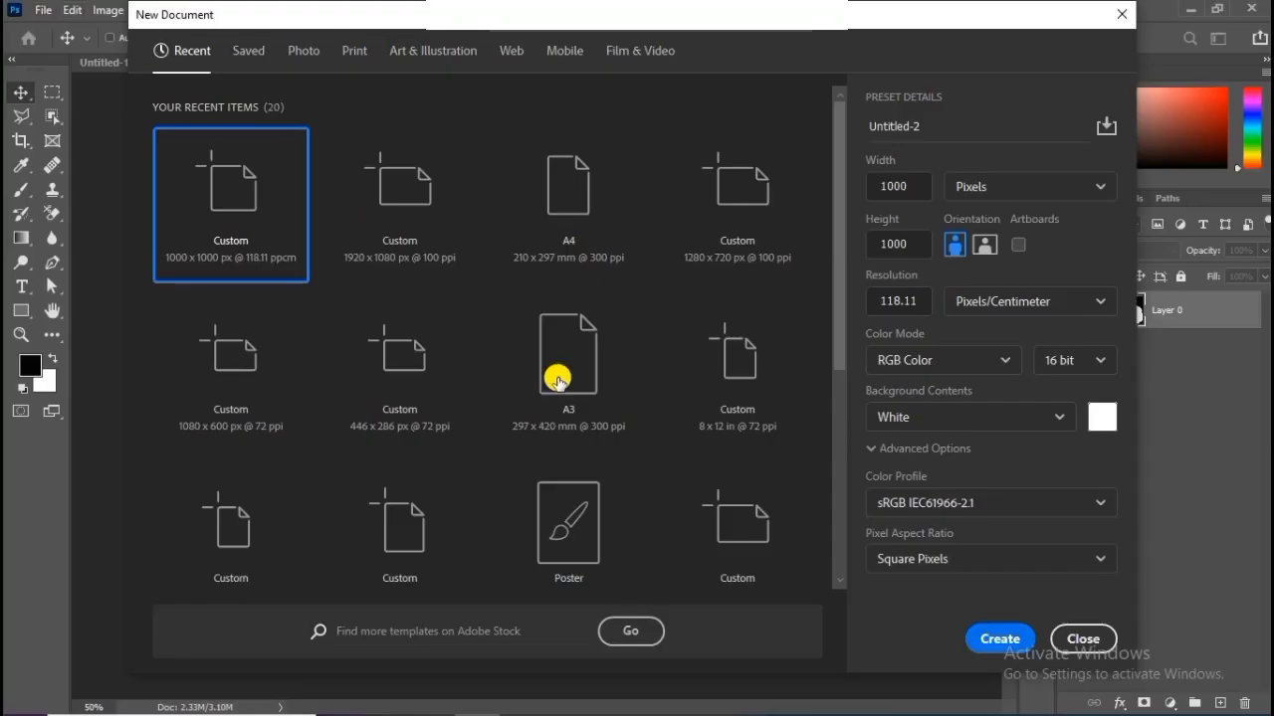
Step: Create a 1000 × 1000 px RGB document at 16 bit and 118.11 pixels/centimeter with a white background
double_click(917, 189)
double_click(913, 242)
click(999, 637)
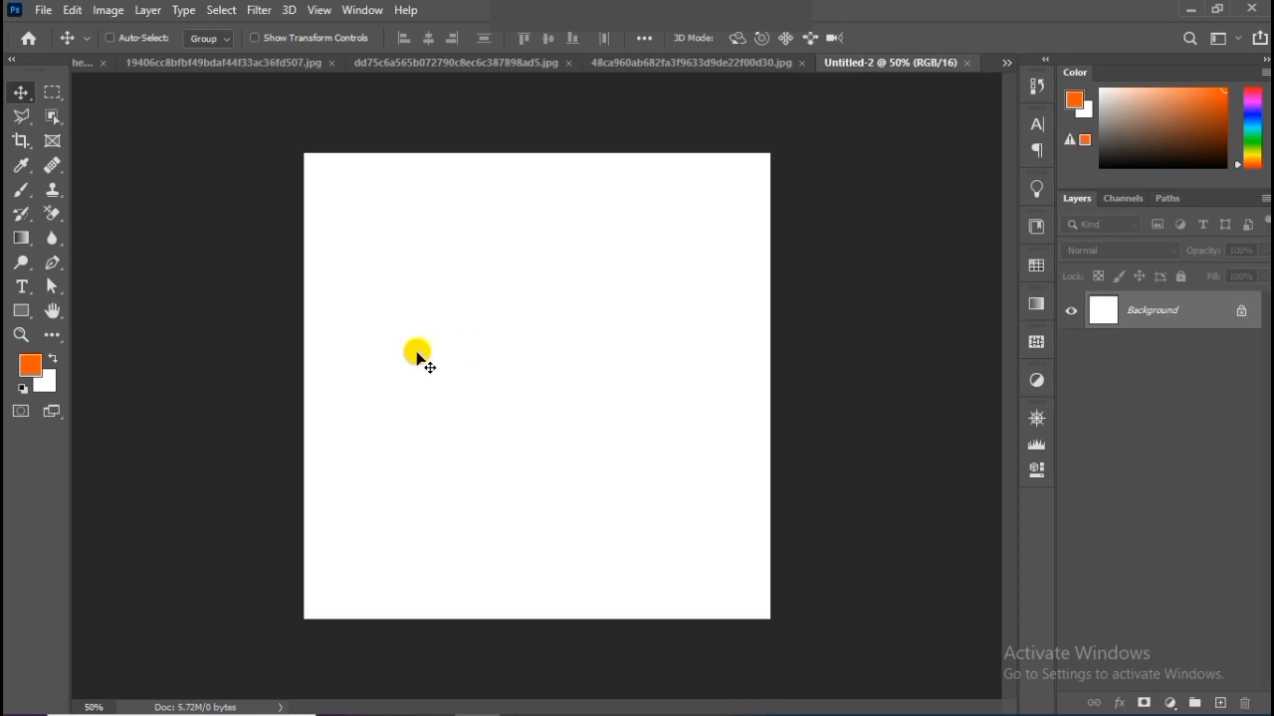
Step: Draw a tall rectangle about 318 × 1152 px over the canvas's left side and fill it with solid orange
drag(22, 309, 84, 310)
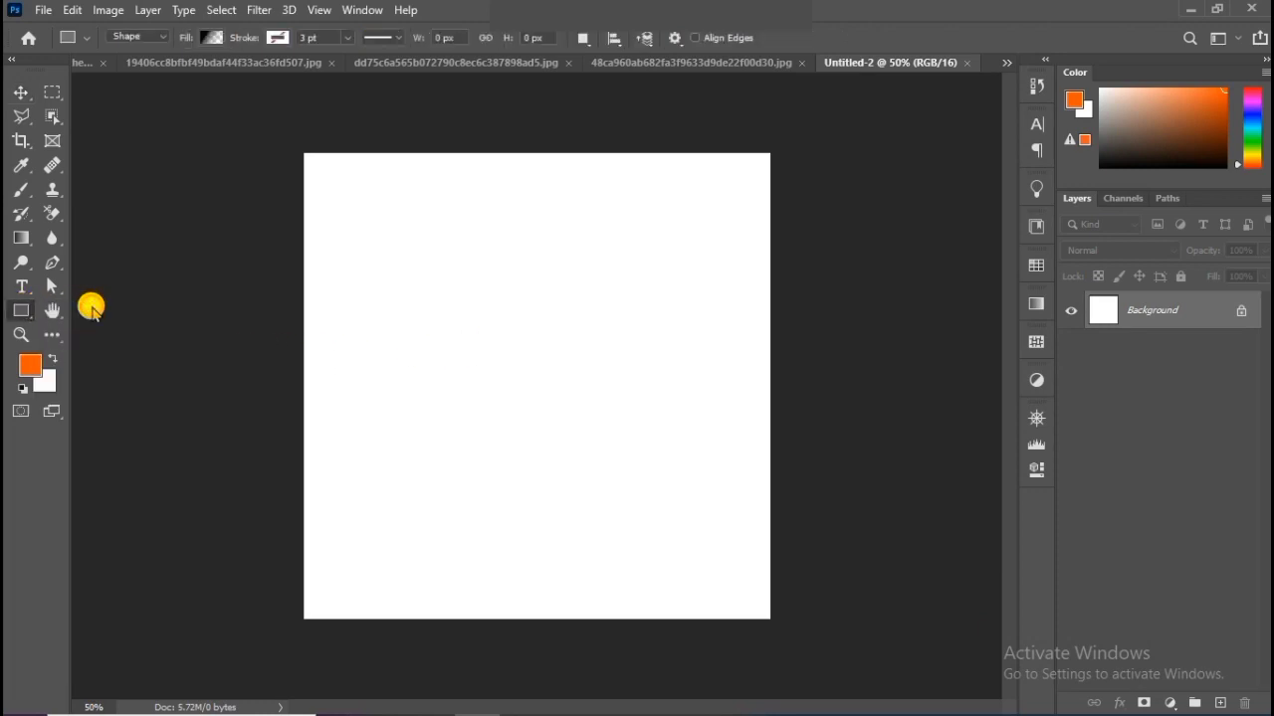
drag(287, 114, 436, 648)
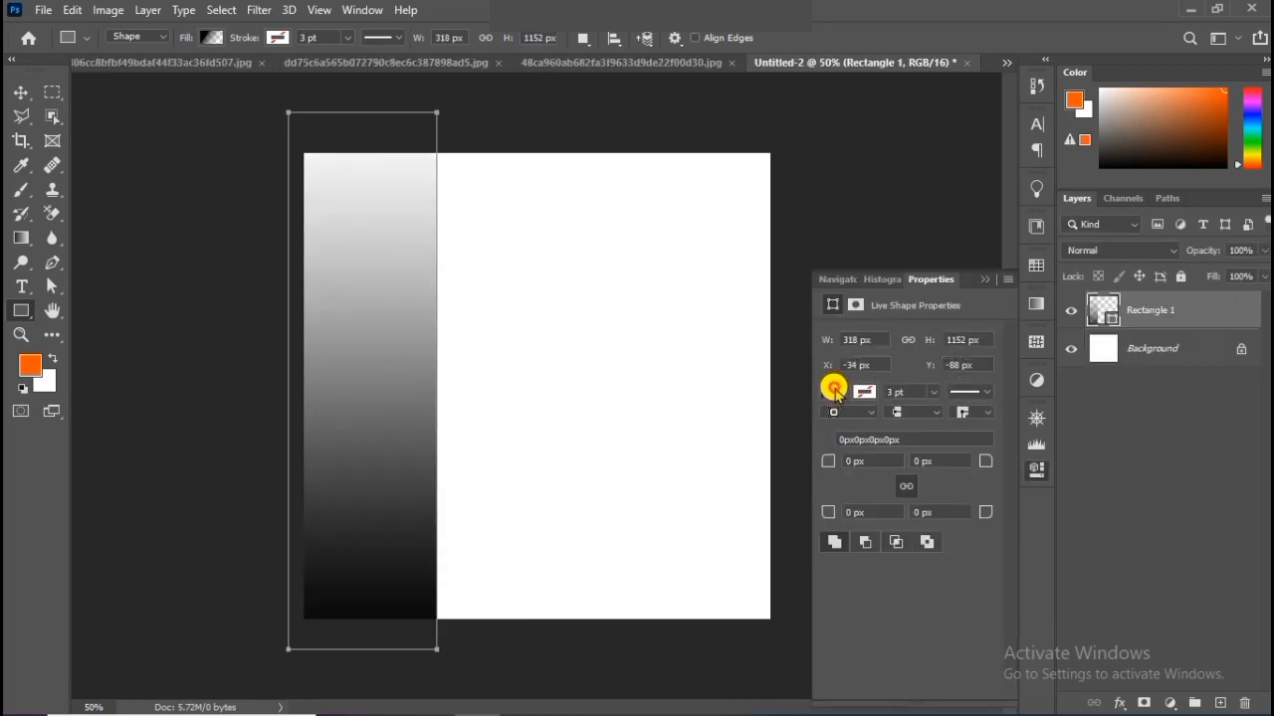
click(834, 391)
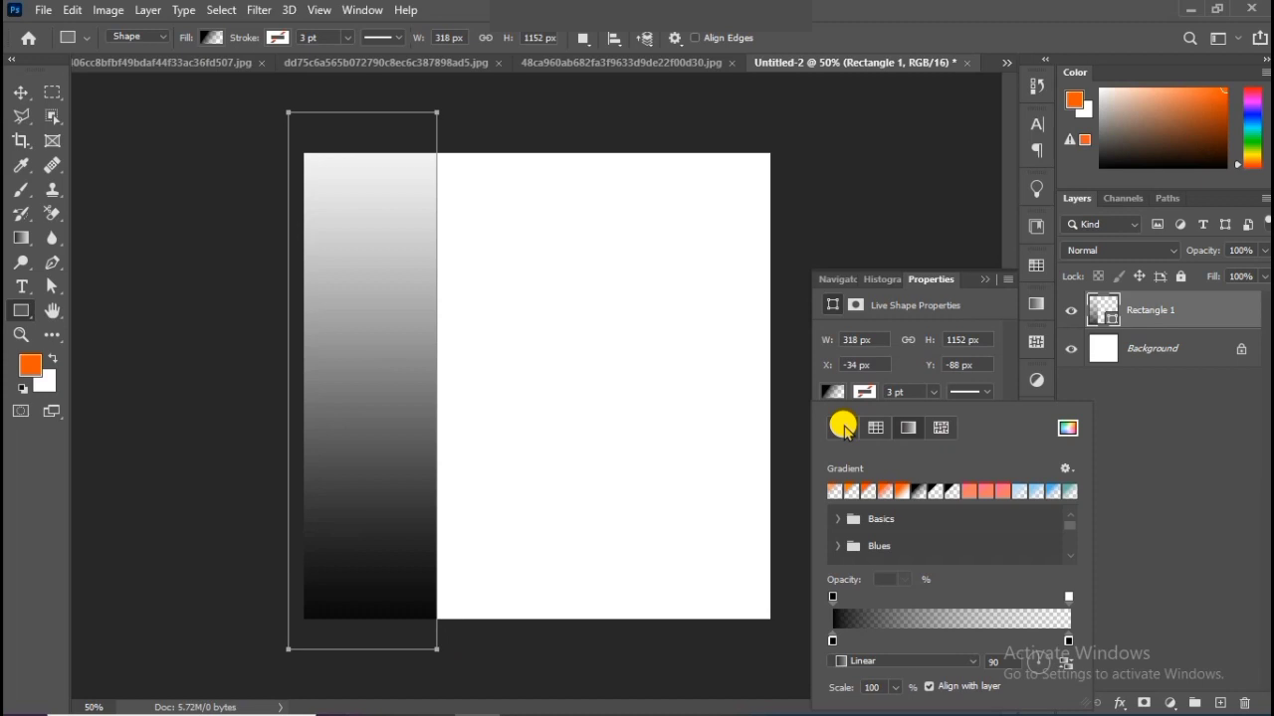
click(843, 426)
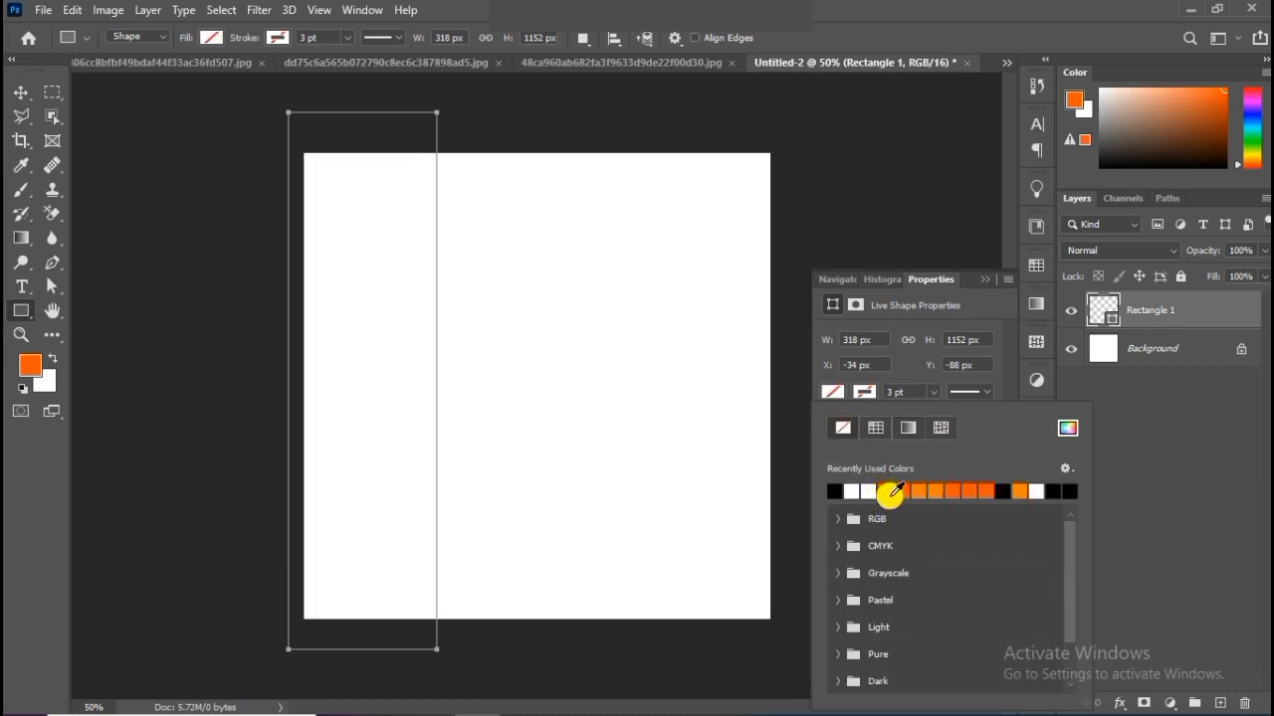
click(920, 491)
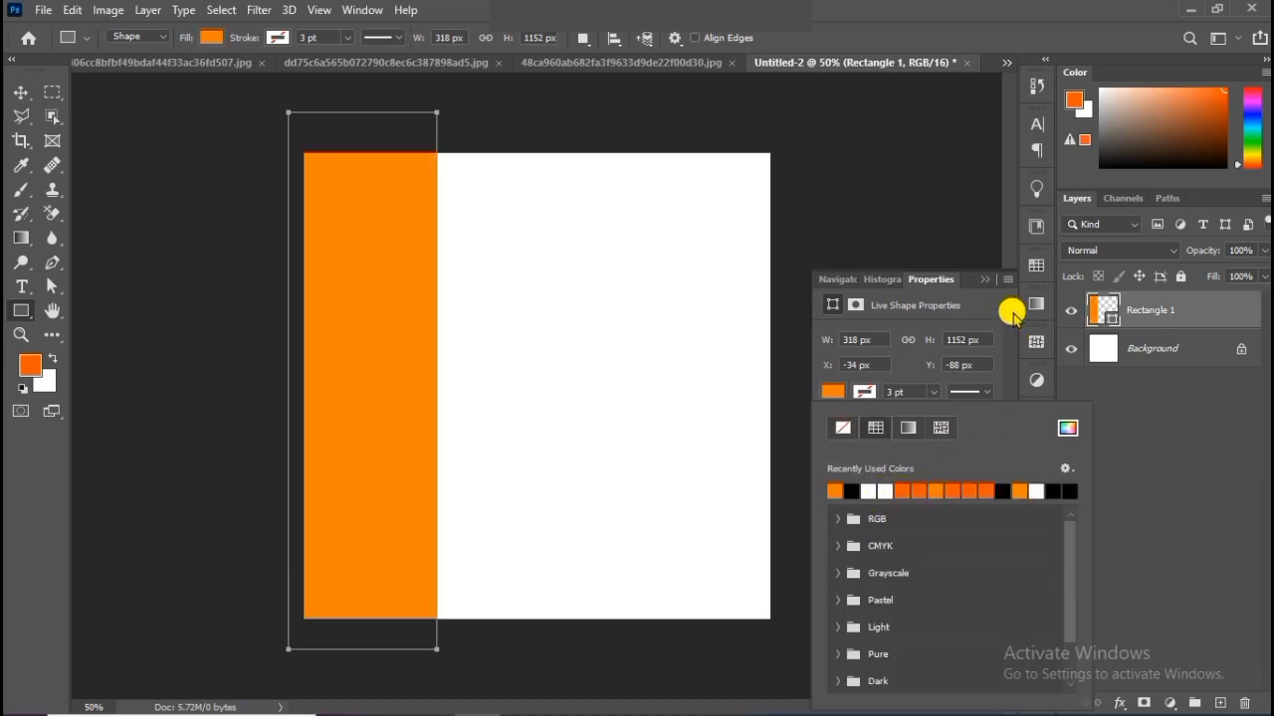
click(983, 279)
click(20, 90)
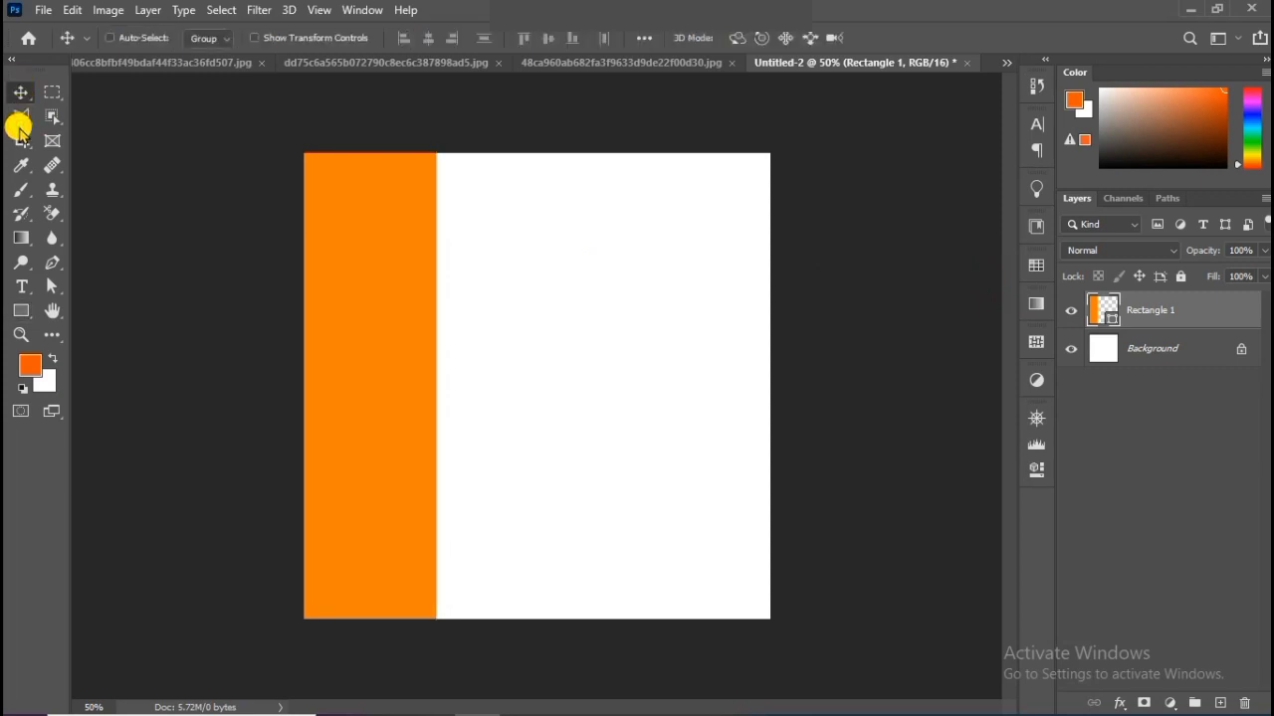
Step: Add the horizontal text "bryant" in black on the white area of the canvas
click(20, 289)
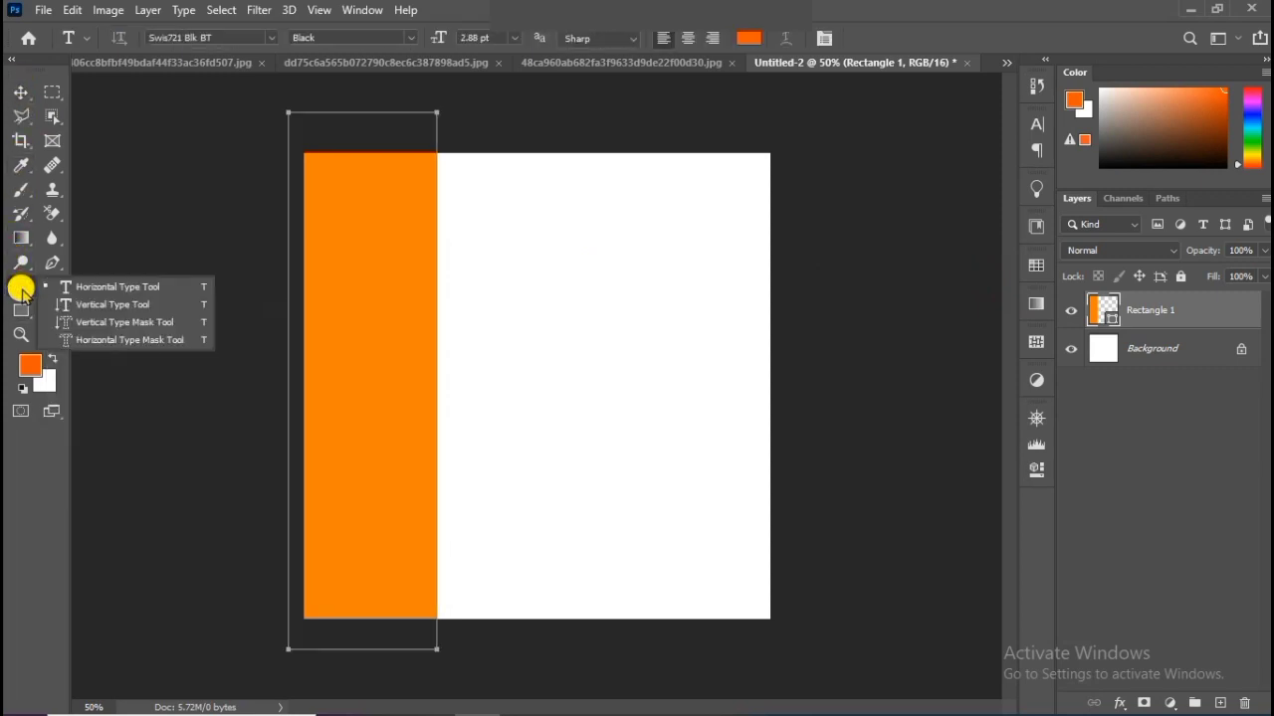
click(80, 285)
click(603, 334)
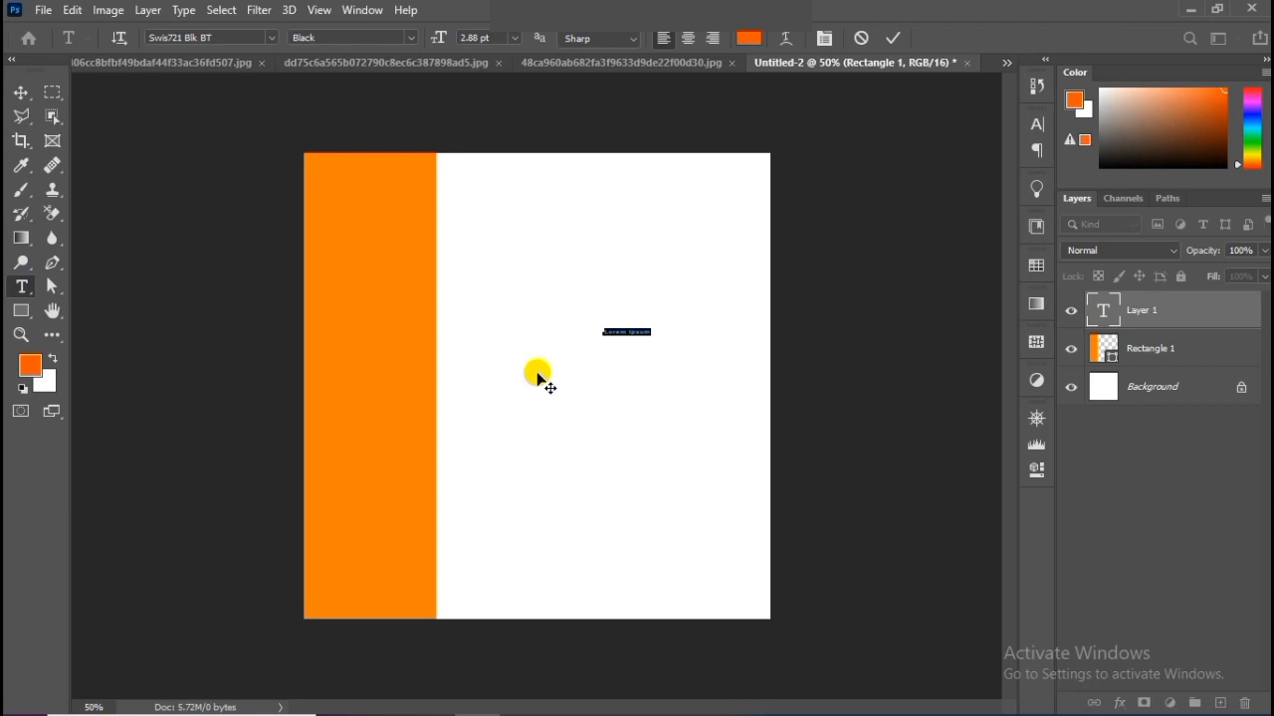
click(748, 37)
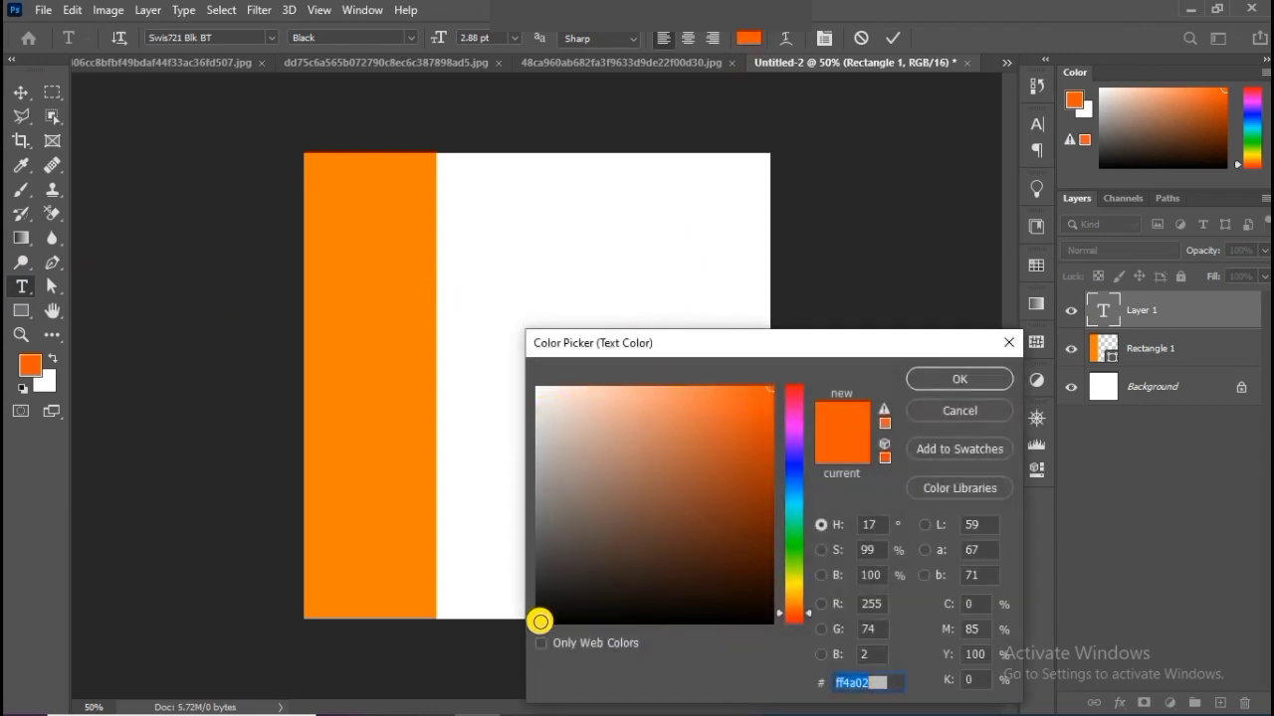
click(539, 622)
click(911, 379)
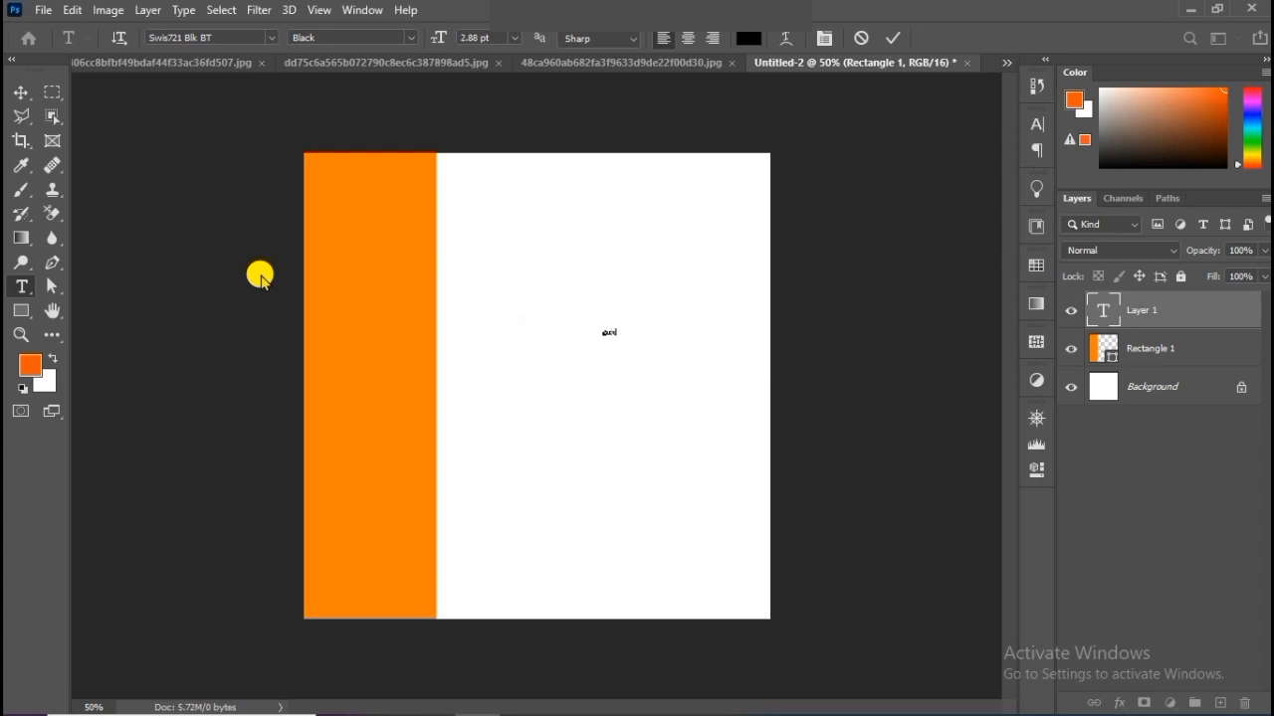
text(nt)
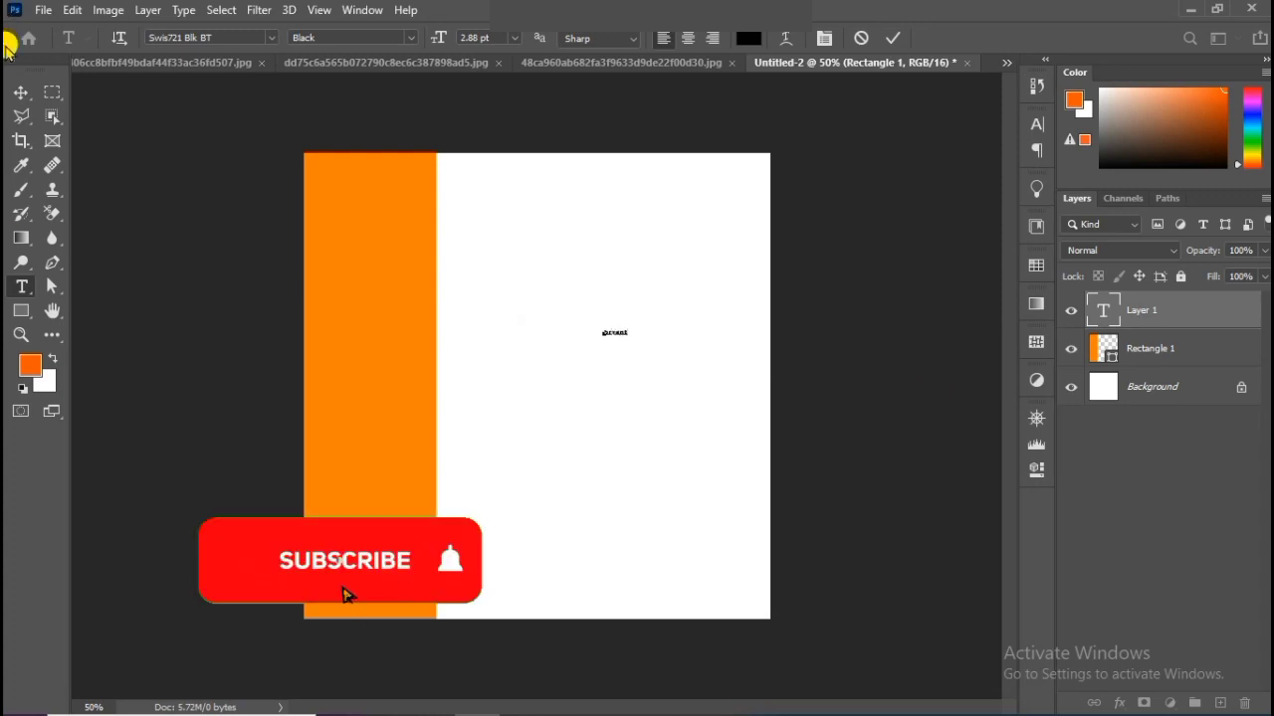
click(19, 92)
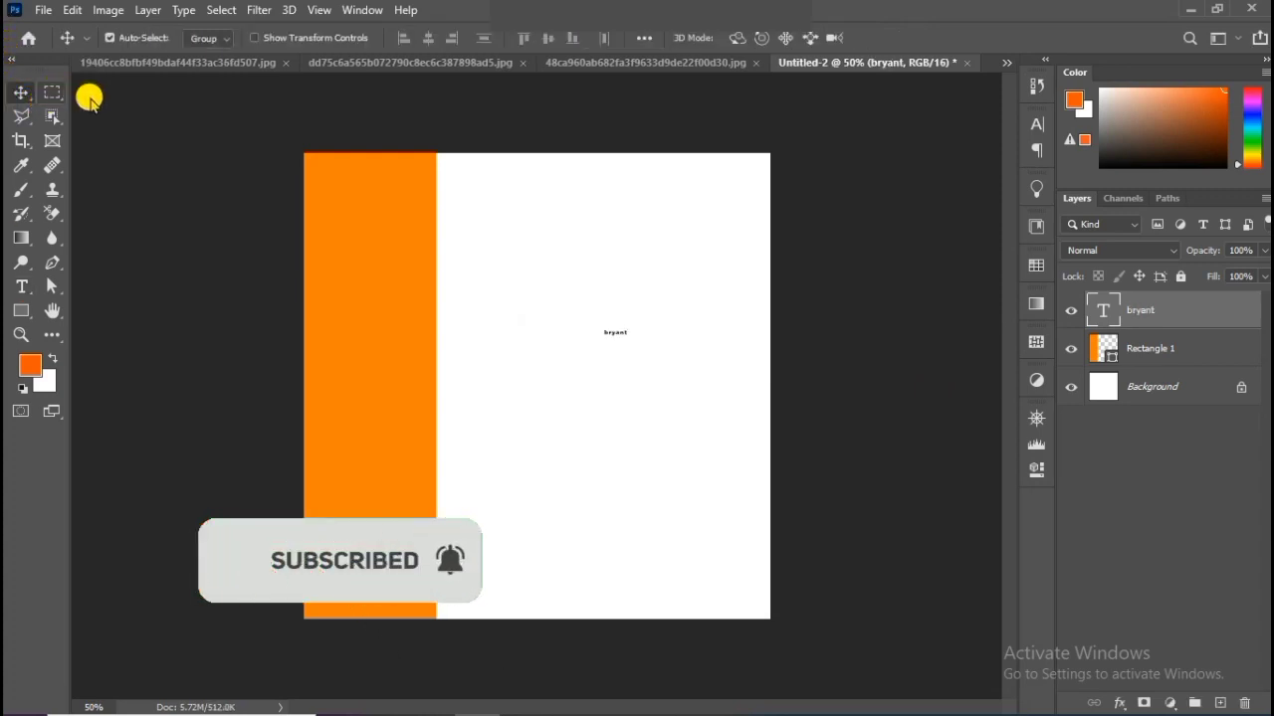
Step: Enlarge the "bryant" text to about 40 pt so it spans the white area's width
key(ctrl+t)
mouse_move(615, 328)
mouse_down()
mouse_move(611, 245)
mouse_move(593, 306)
mouse_move(588, 296)
mouse_move(617, 328)
mouse_up()
key(Return)
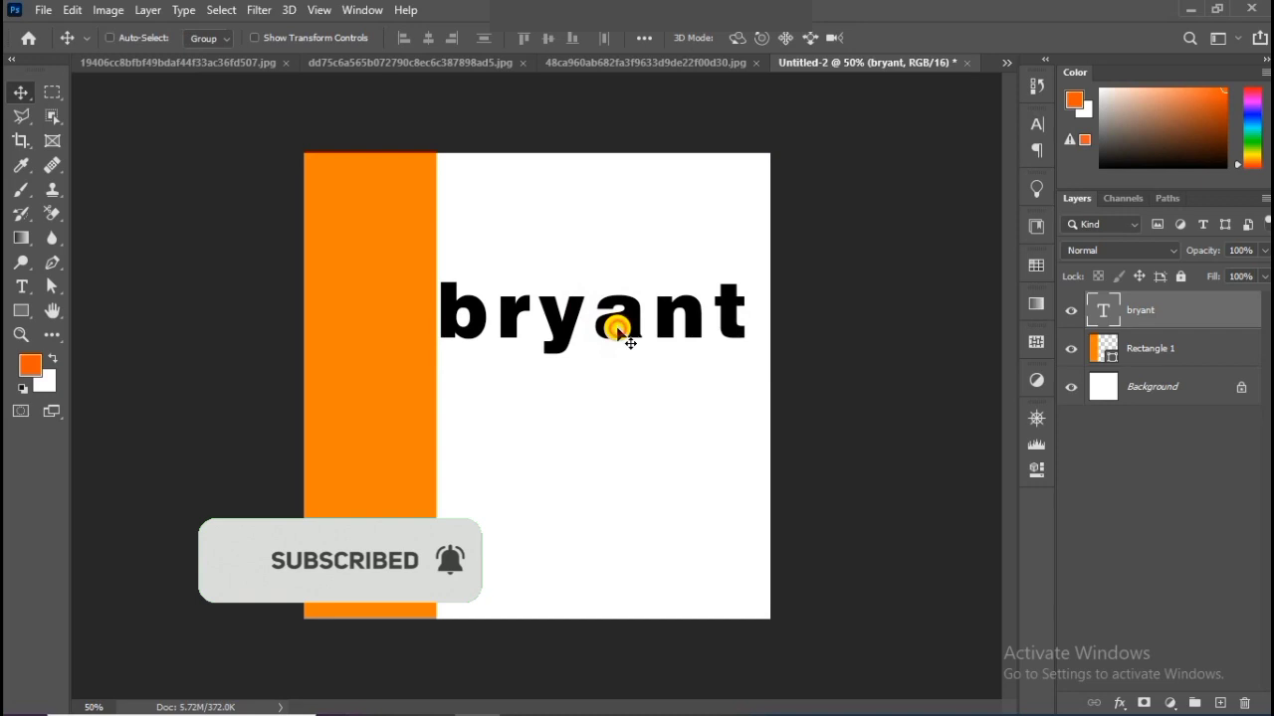
Step: Tighten the tracking of the whole "bryant" text to -10
double_click(615, 326)
click(821, 39)
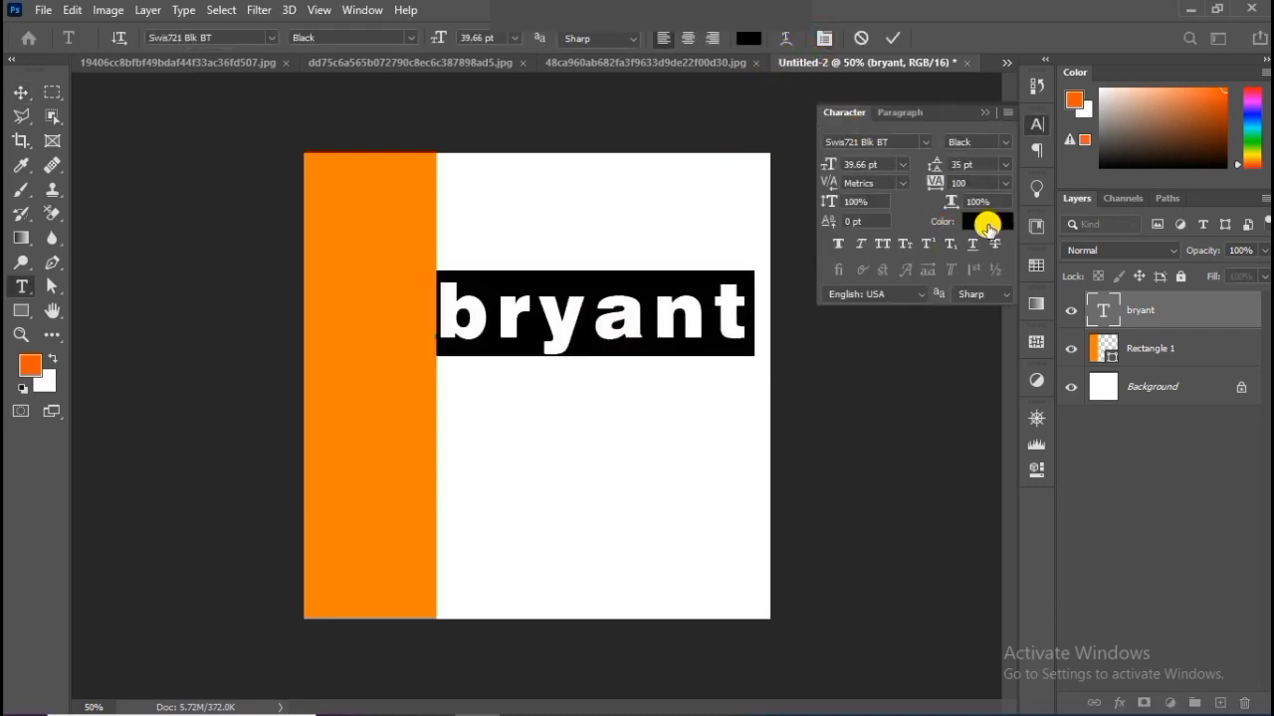
click(1007, 183)
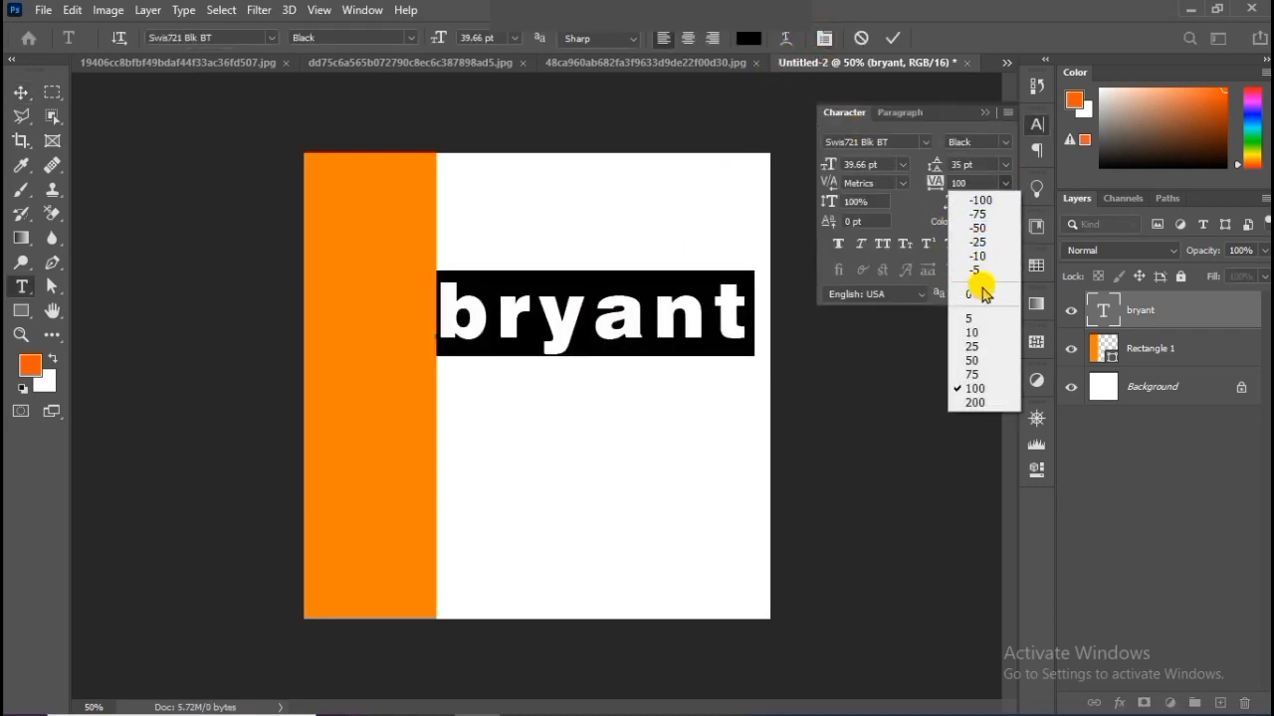
click(981, 289)
click(1005, 183)
click(985, 254)
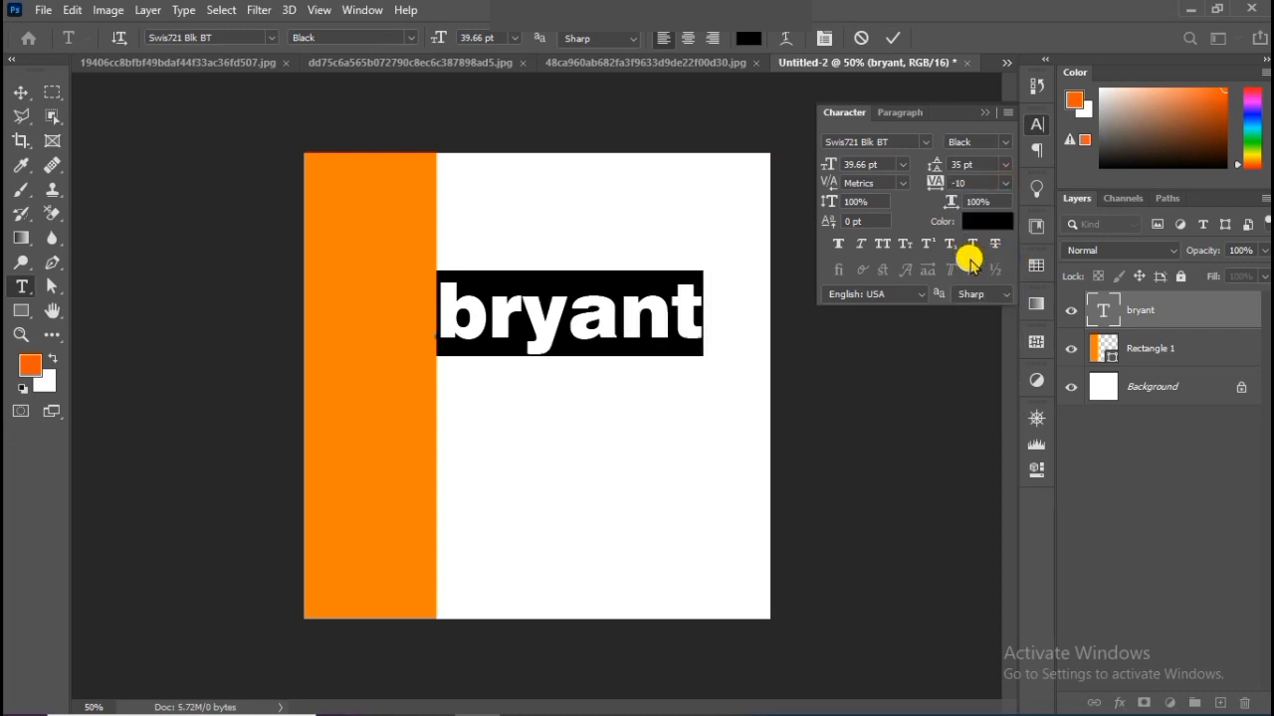
click(982, 113)
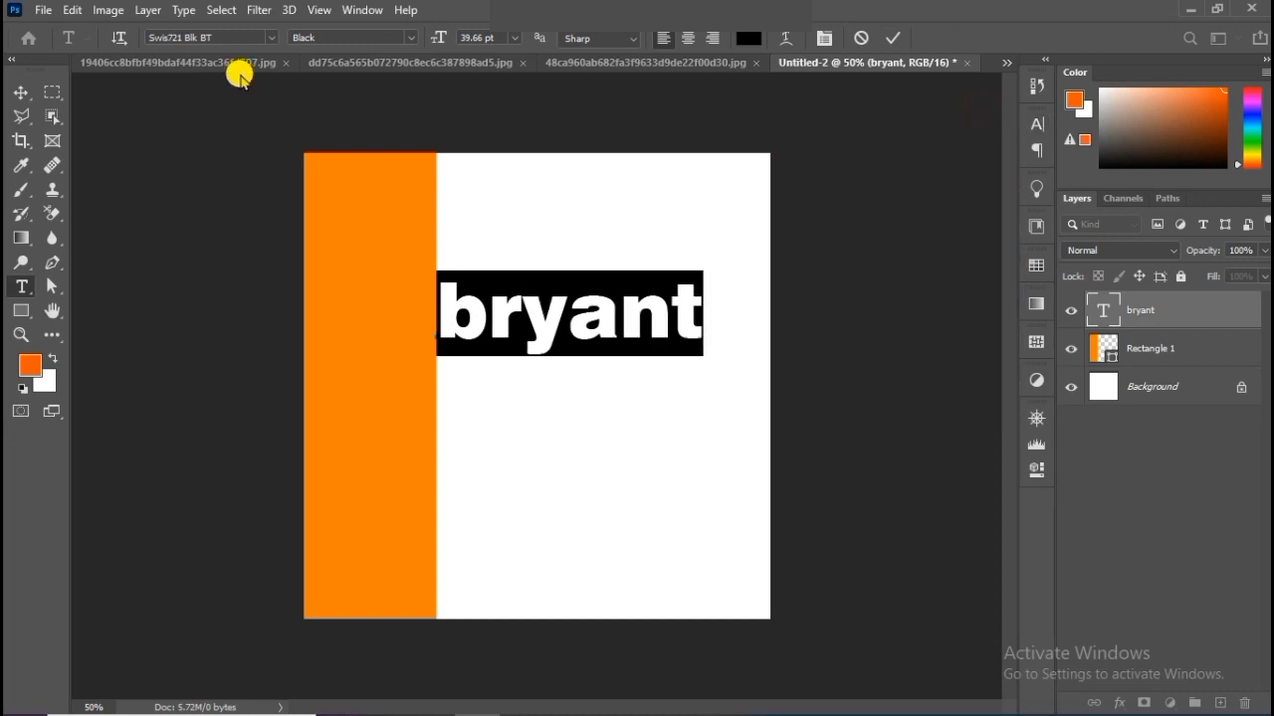
click(21, 91)
Step: Rotate the "bryant" text to read upward and scale it to run along the orange strip's height
key(ctrl+t)
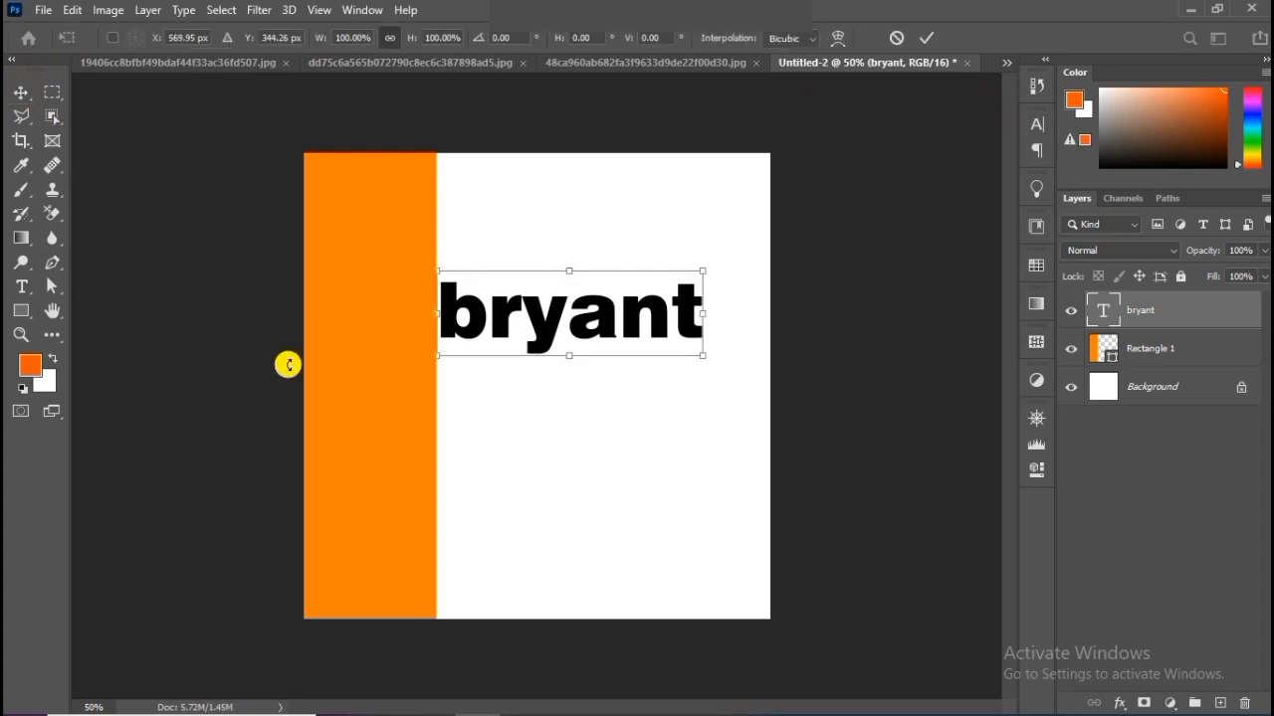
drag(342, 415, 688, 583)
drag(575, 296, 398, 403)
key(Return)
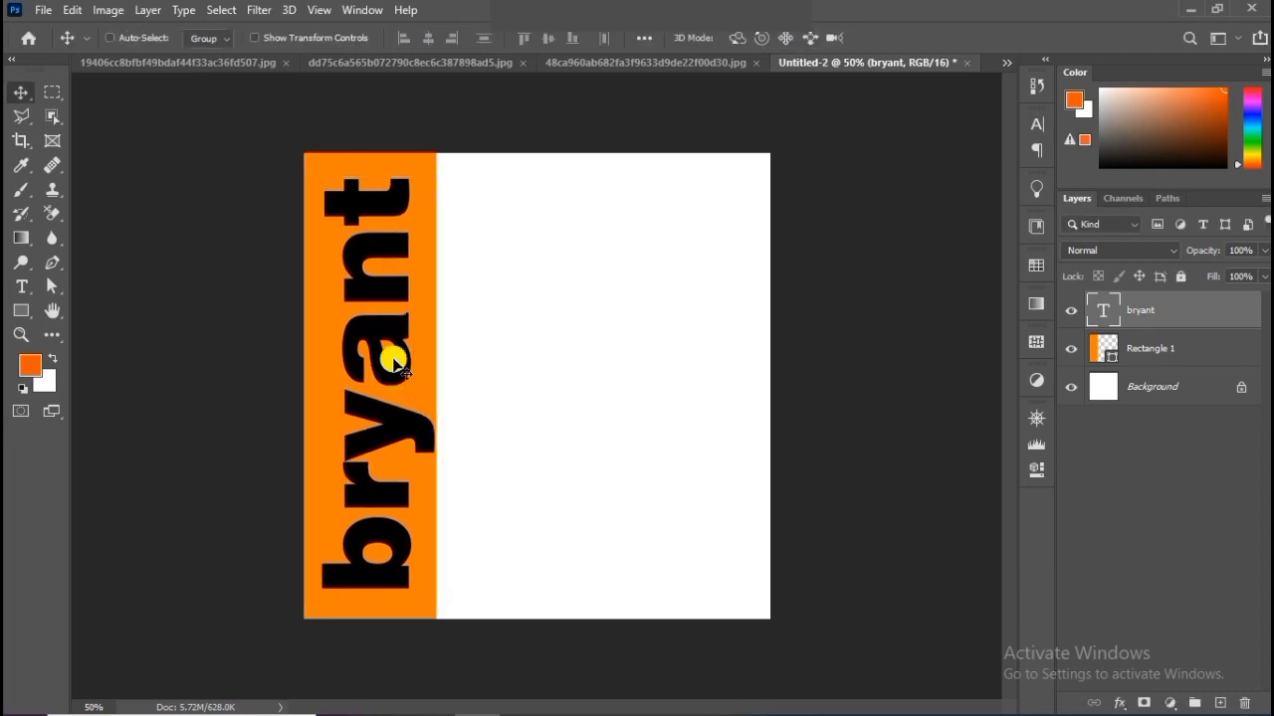
Step: Lower the opacity of the "bryant" text layer to 20%
click(1263, 250)
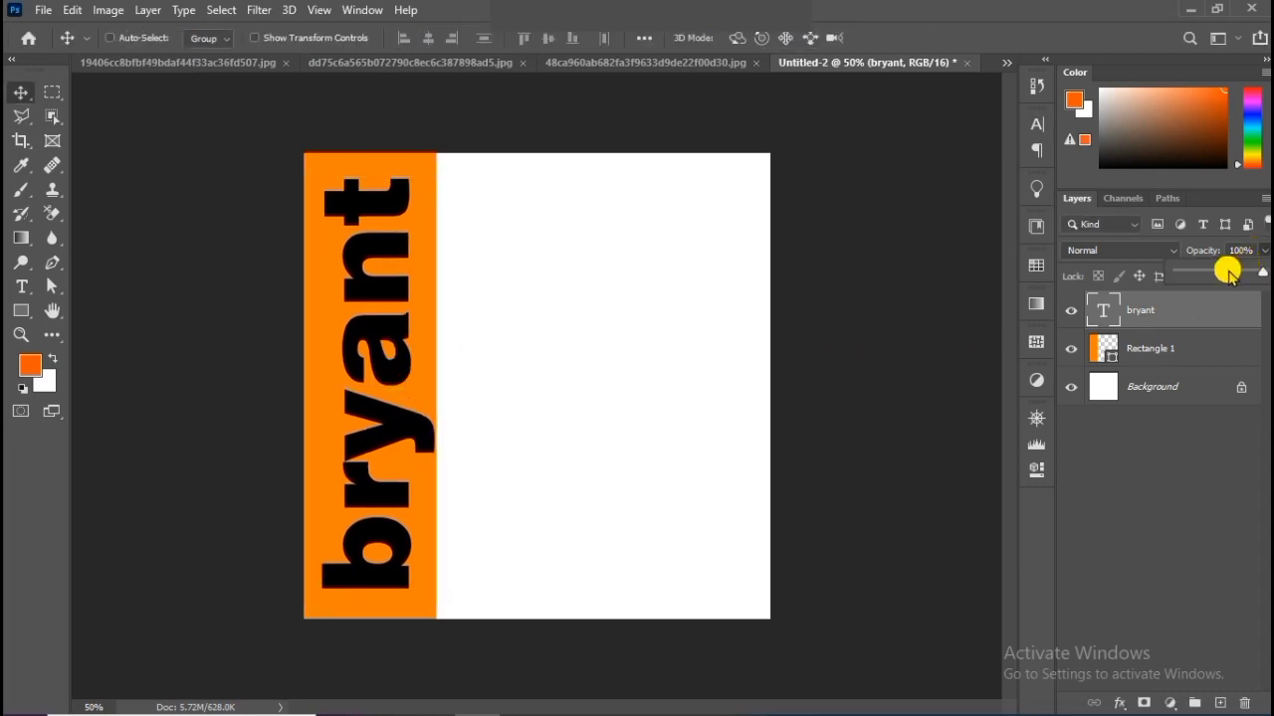
drag(1208, 272, 1208, 271)
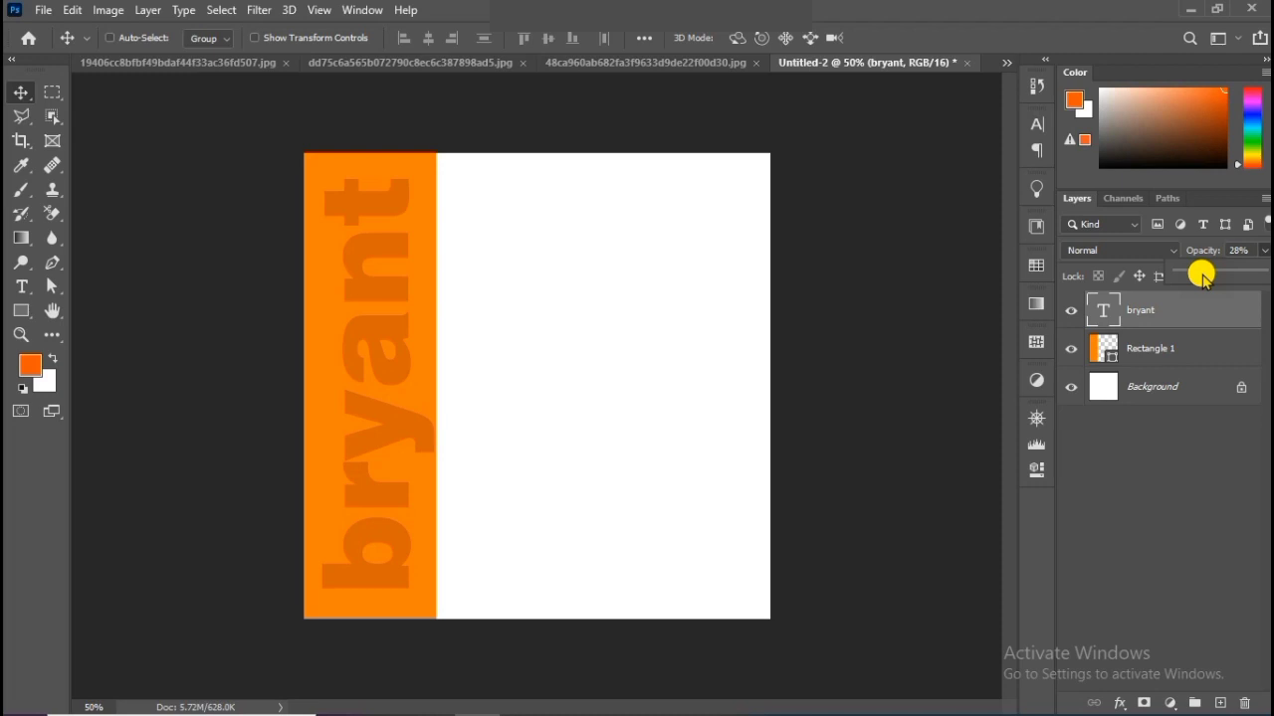
drag(1197, 281, 1197, 281)
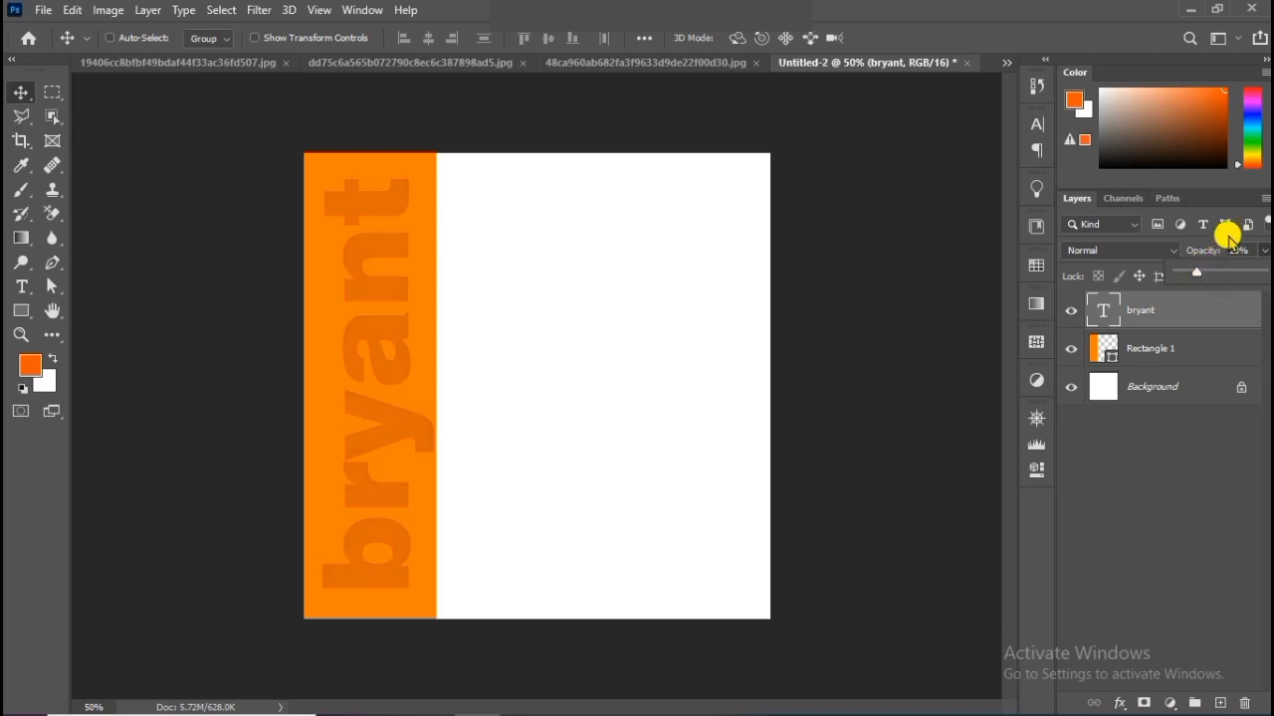
click(1248, 249)
text(2)
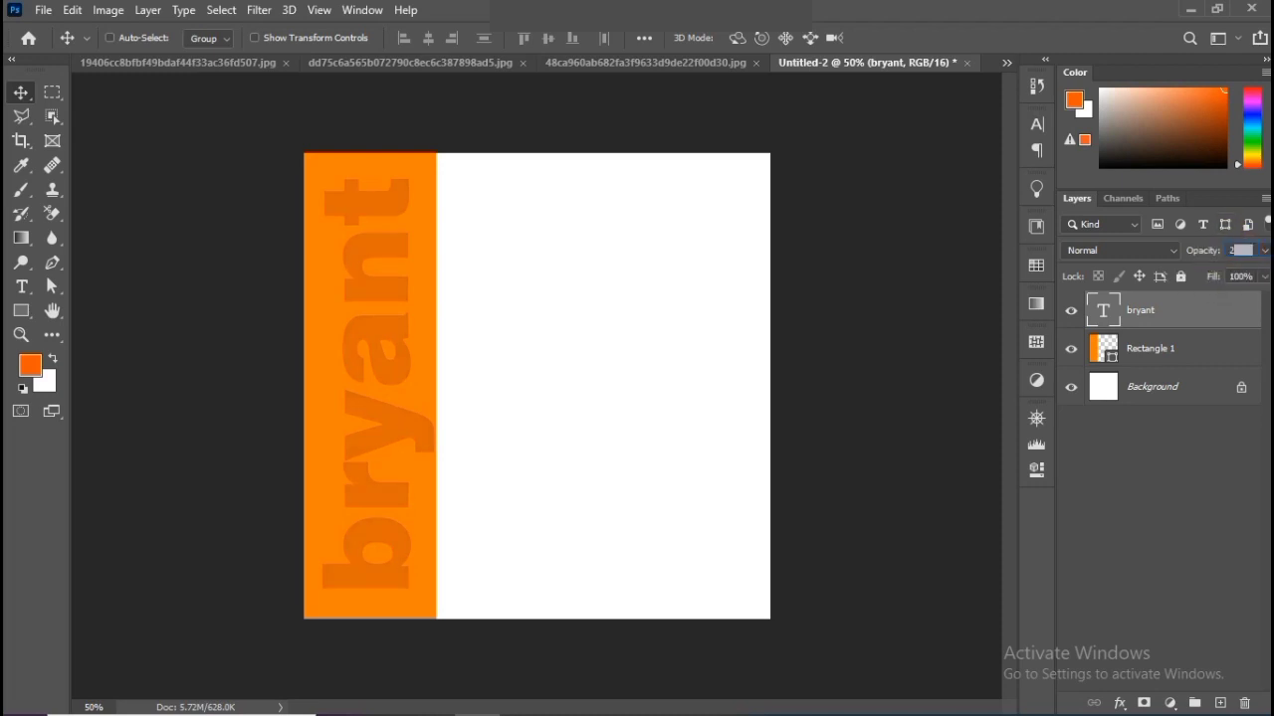
text(0)
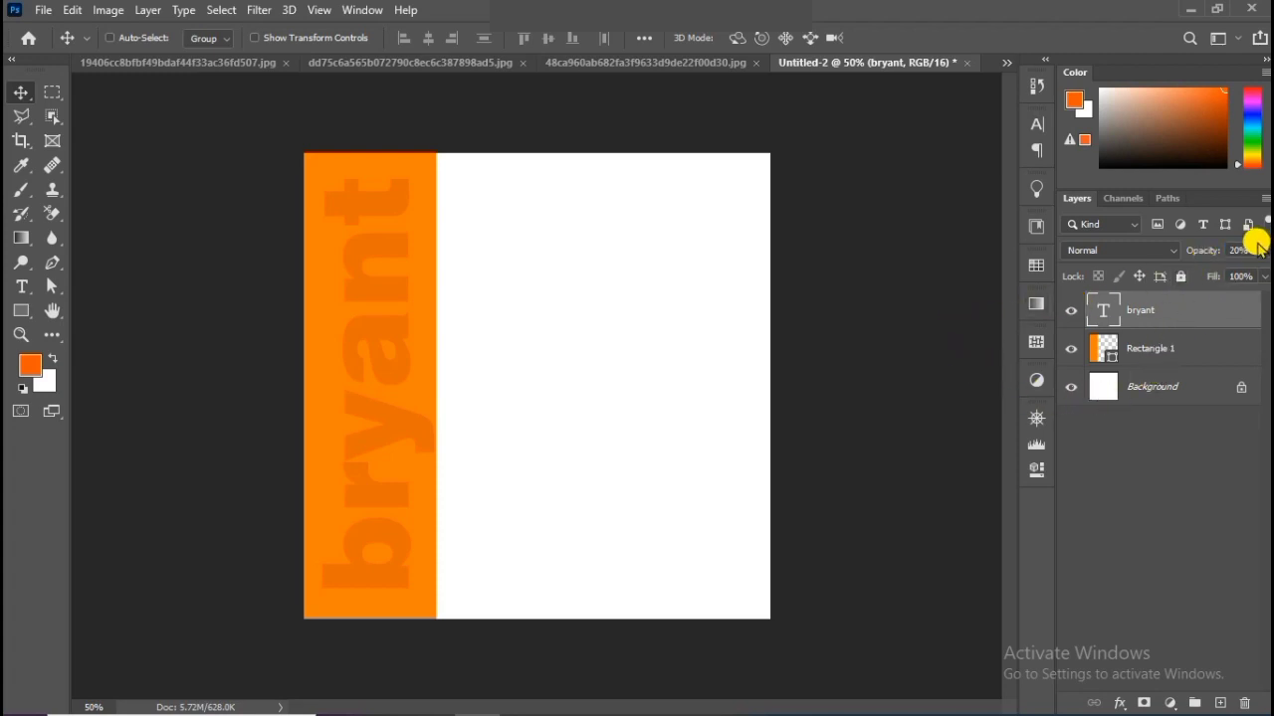
Step: Add a solid color fill layer in orange ff4a02 and place it directly above the Background layer
click(1162, 704)
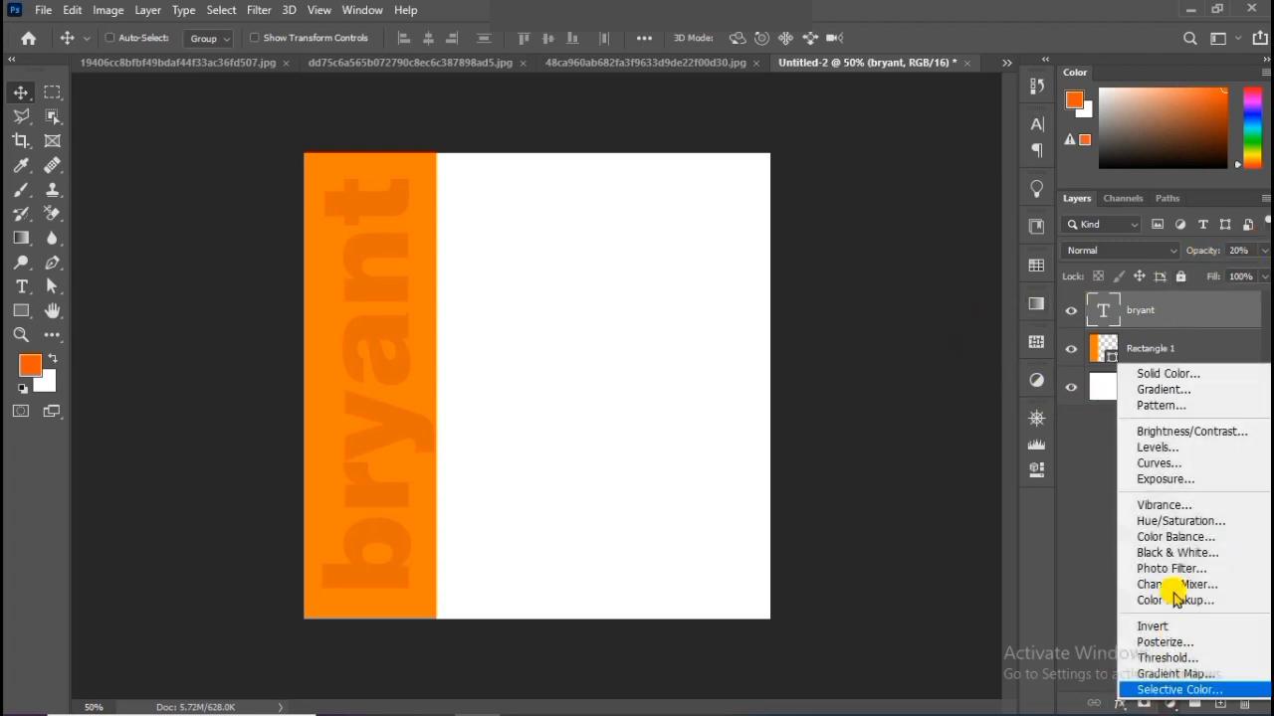
click(1153, 368)
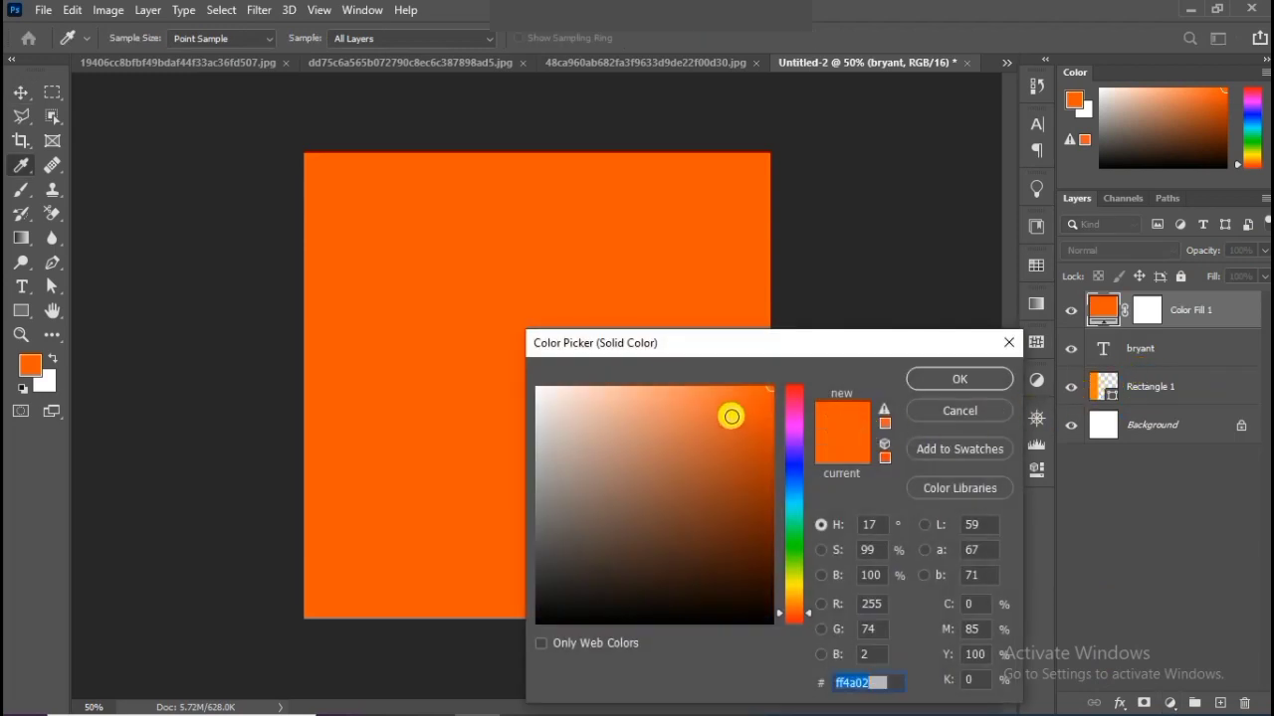
click(981, 376)
key(v)
drag(1126, 309, 1191, 396)
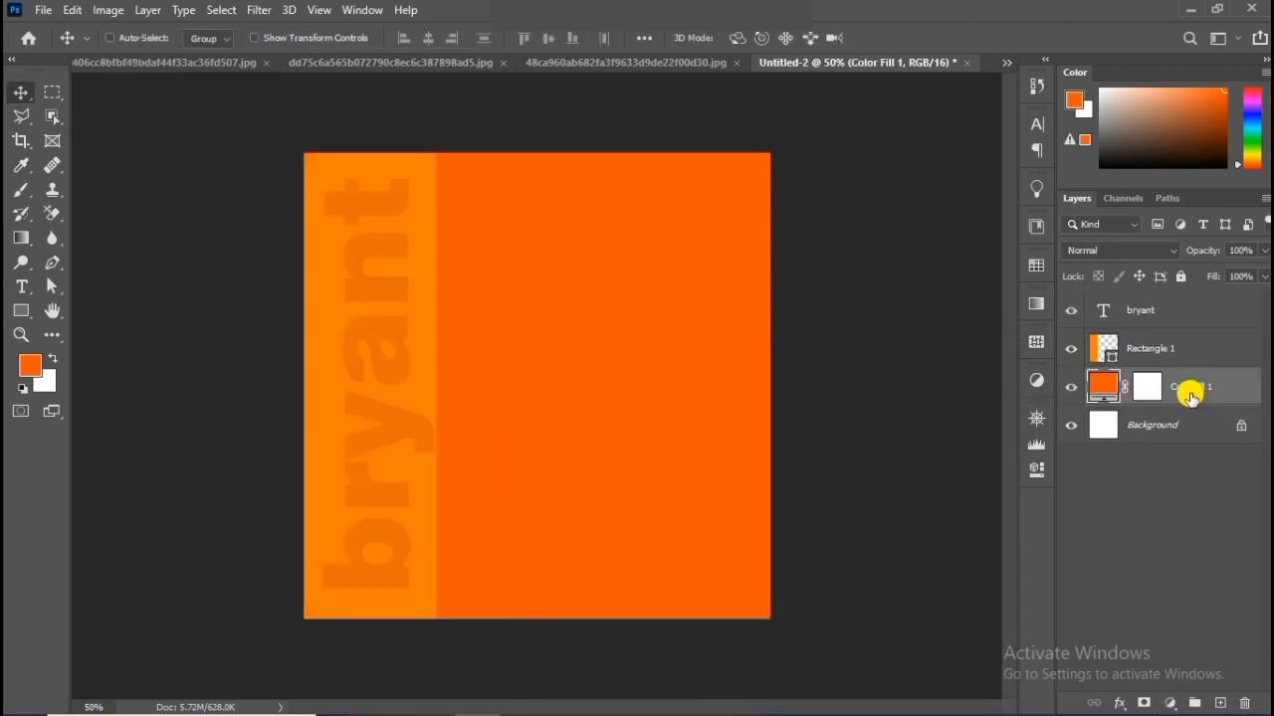
Step: Adjust the solid fill layer's color to a slightly lighter orange
double_click(1101, 385)
click(751, 390)
mouse_move(753, 389)
mouse_down()
mouse_move(774, 399)
mouse_move(751, 385)
mouse_move(763, 382)
mouse_up()
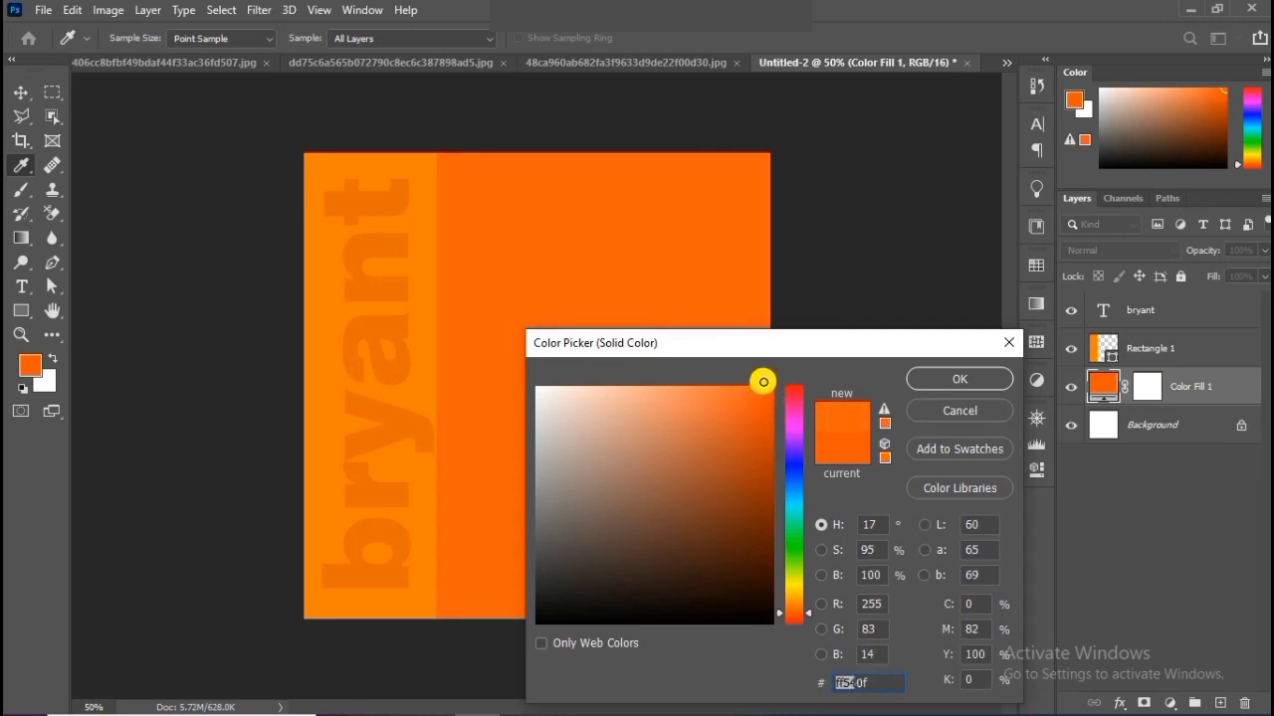
click(960, 382)
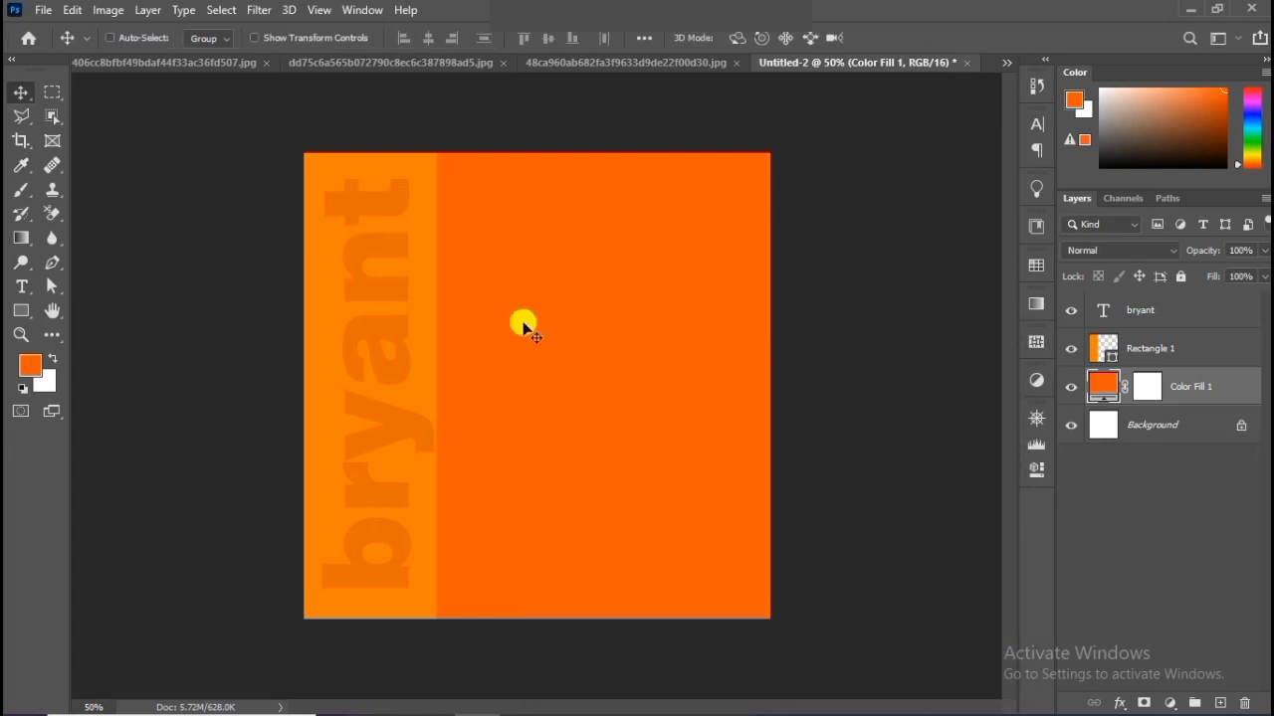
Step: Bring the masked basketball player cut-out into Untitled-2 and place its layer above the "bryant" text
click(468, 63)
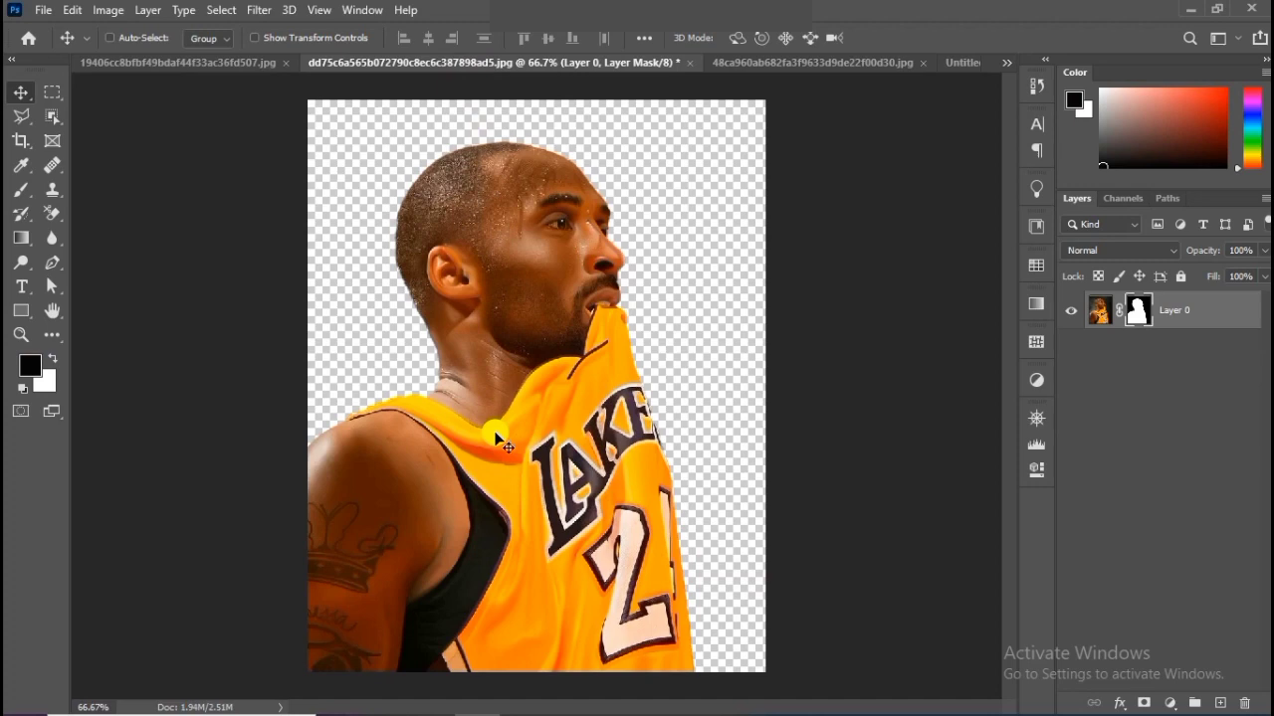
drag(499, 438, 542, 438)
click(621, 297)
drag(1202, 389, 1197, 311)
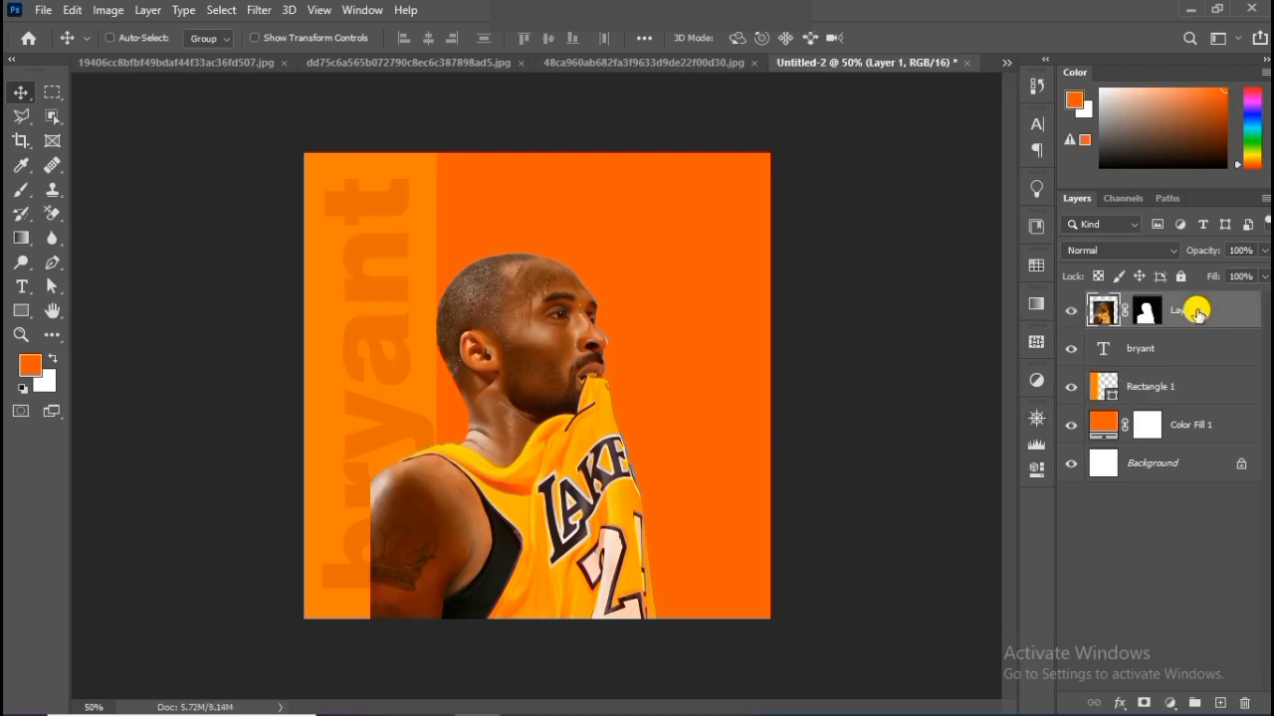
Step: Scale up the player cut-out to fill the canvas's lower left and convert its layer to a smart object
key(ctrl+t)
drag(540, 224, 542, 177)
drag(565, 414, 512, 400)
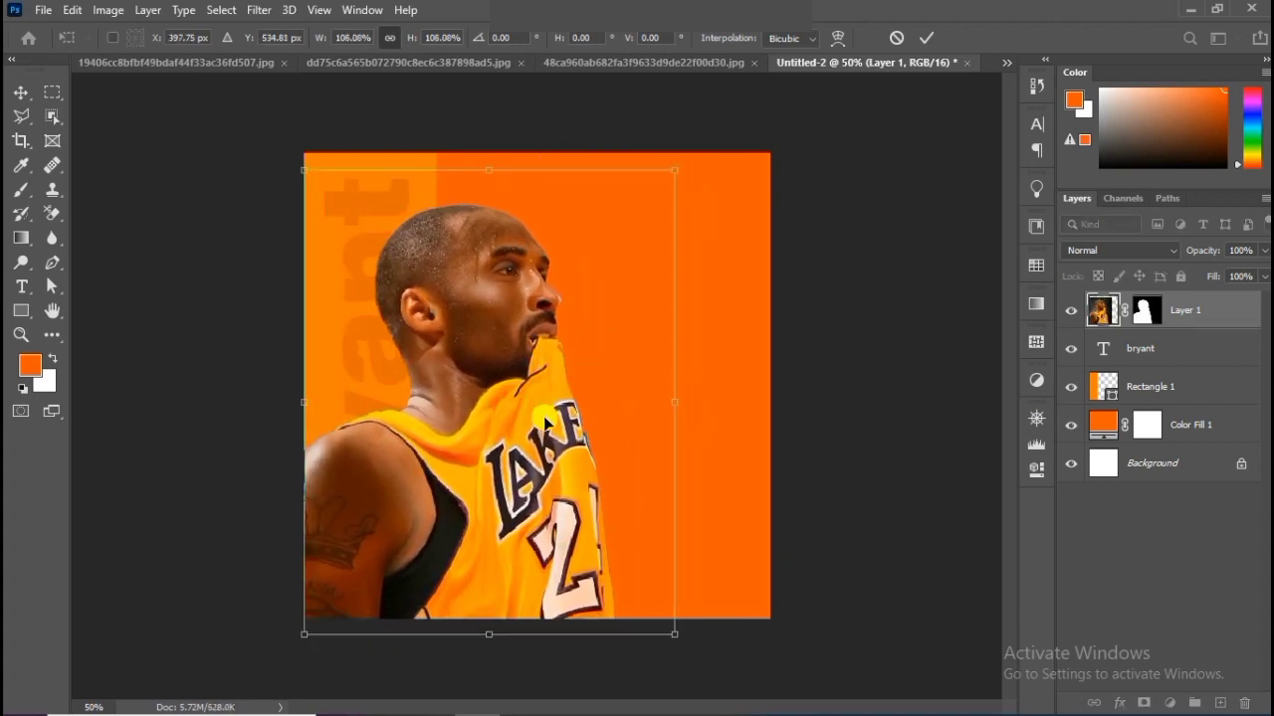
drag(675, 398, 708, 418)
drag(609, 427, 603, 429)
key(Return)
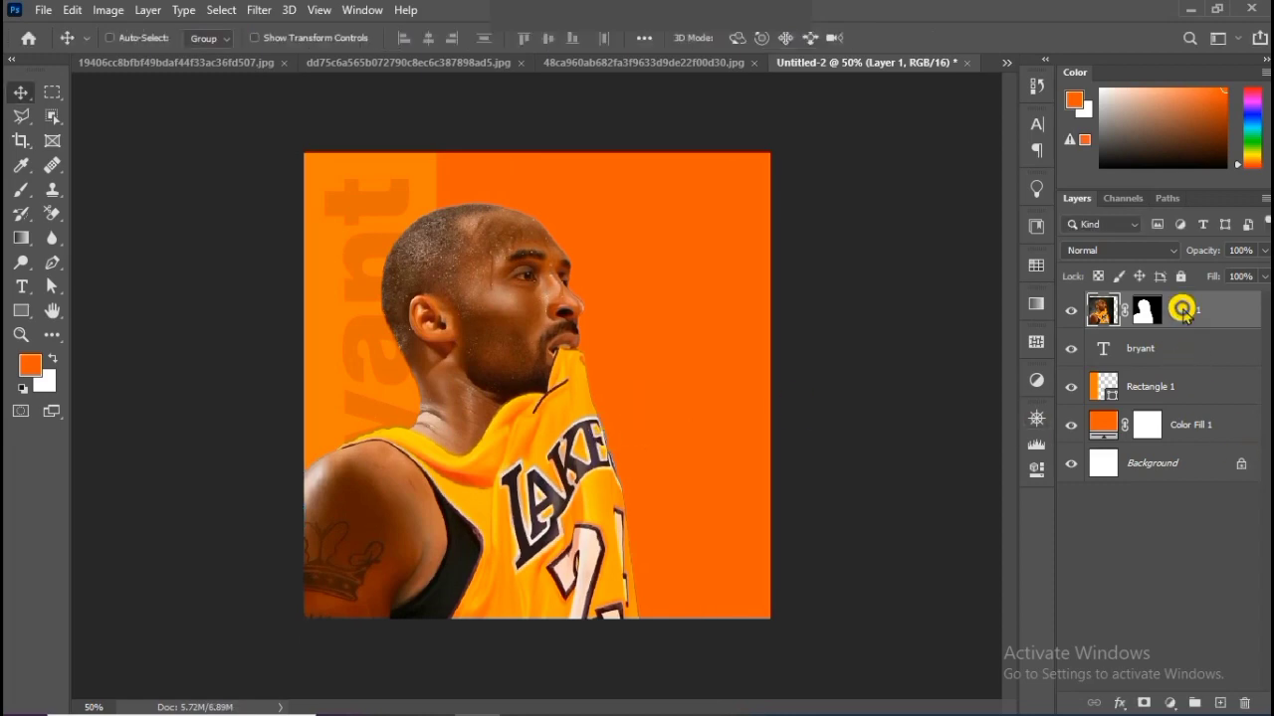
right_click(1182, 311)
click(1023, 261)
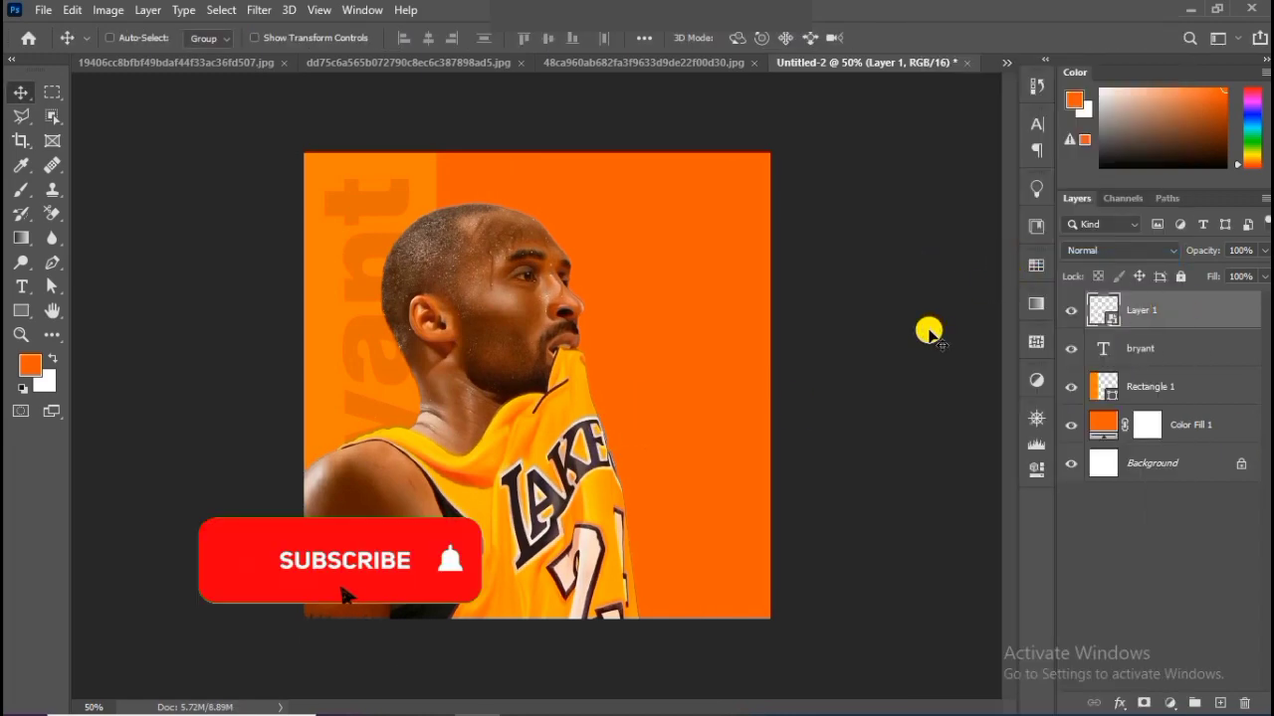
Step: Warm the player cut-out with a Camera Raw filter, setting temperature to about +41 and tint to about +45
click(257, 12)
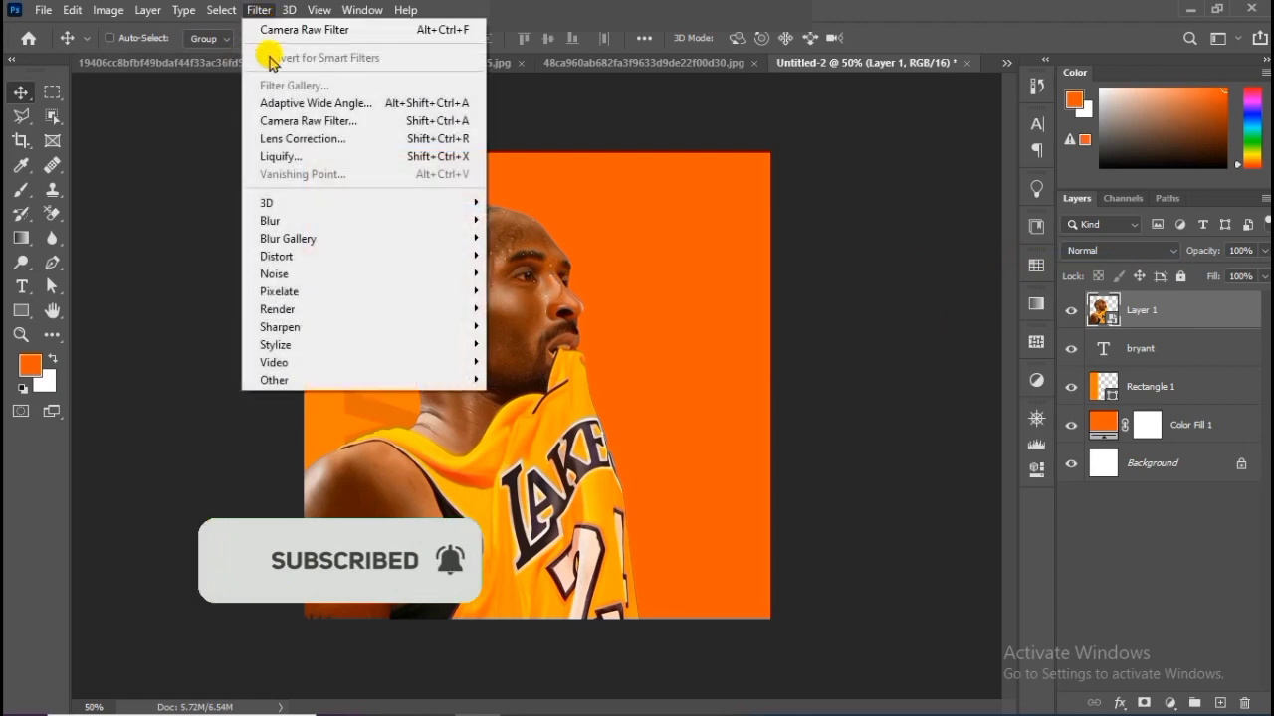
click(283, 120)
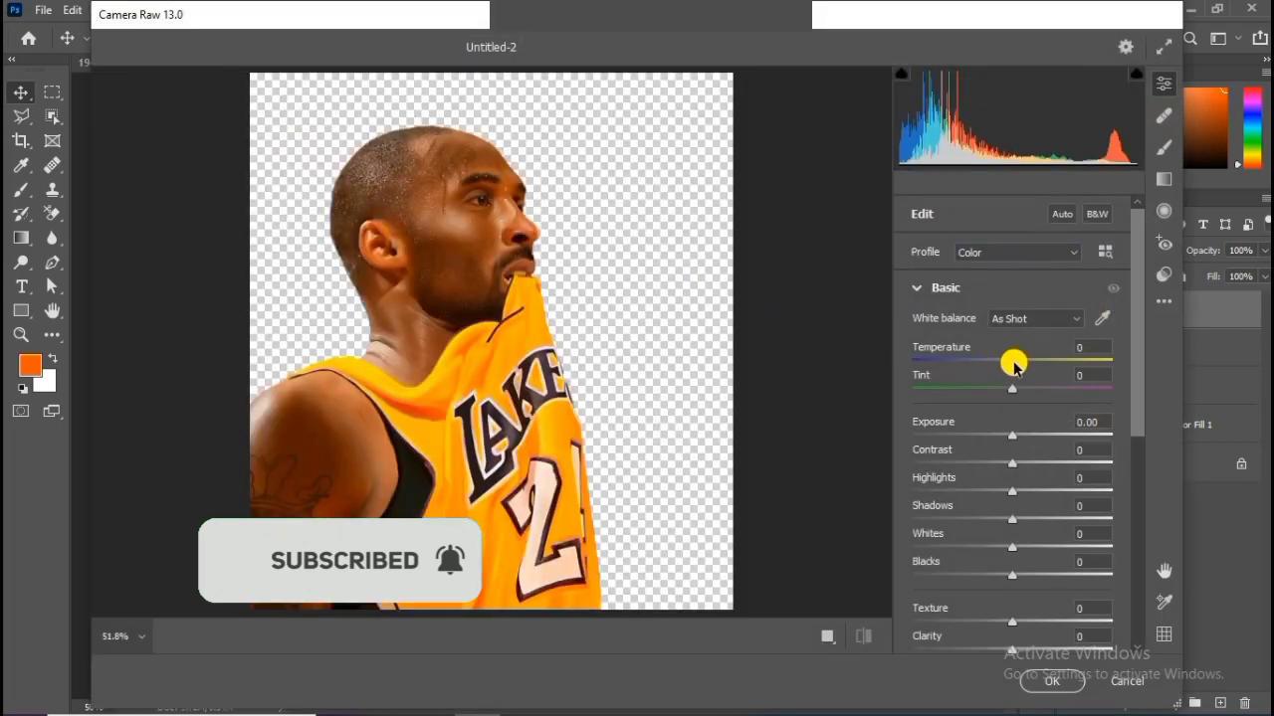
drag(1022, 366, 1060, 418)
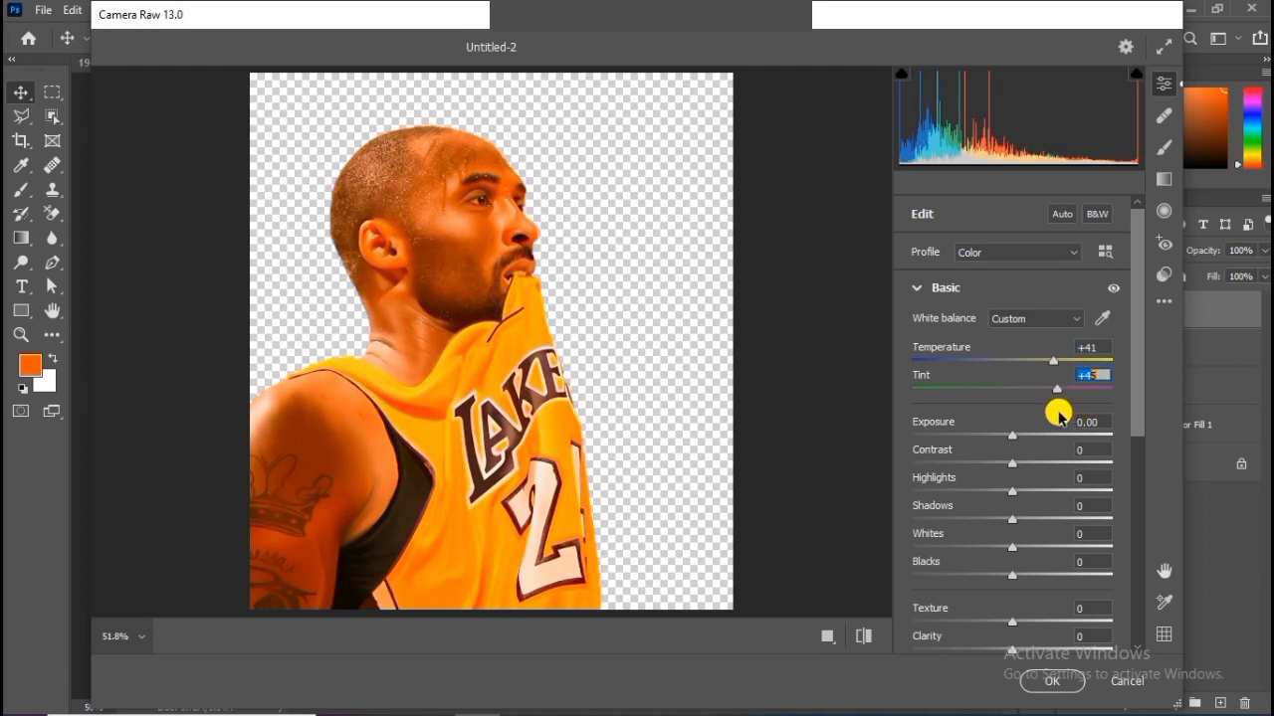
mouse_move(1058, 361)
mouse_down()
mouse_move(1080, 364)
mouse_move(1057, 378)
mouse_move(1068, 358)
mouse_move(1055, 364)
mouse_up()
click(1050, 681)
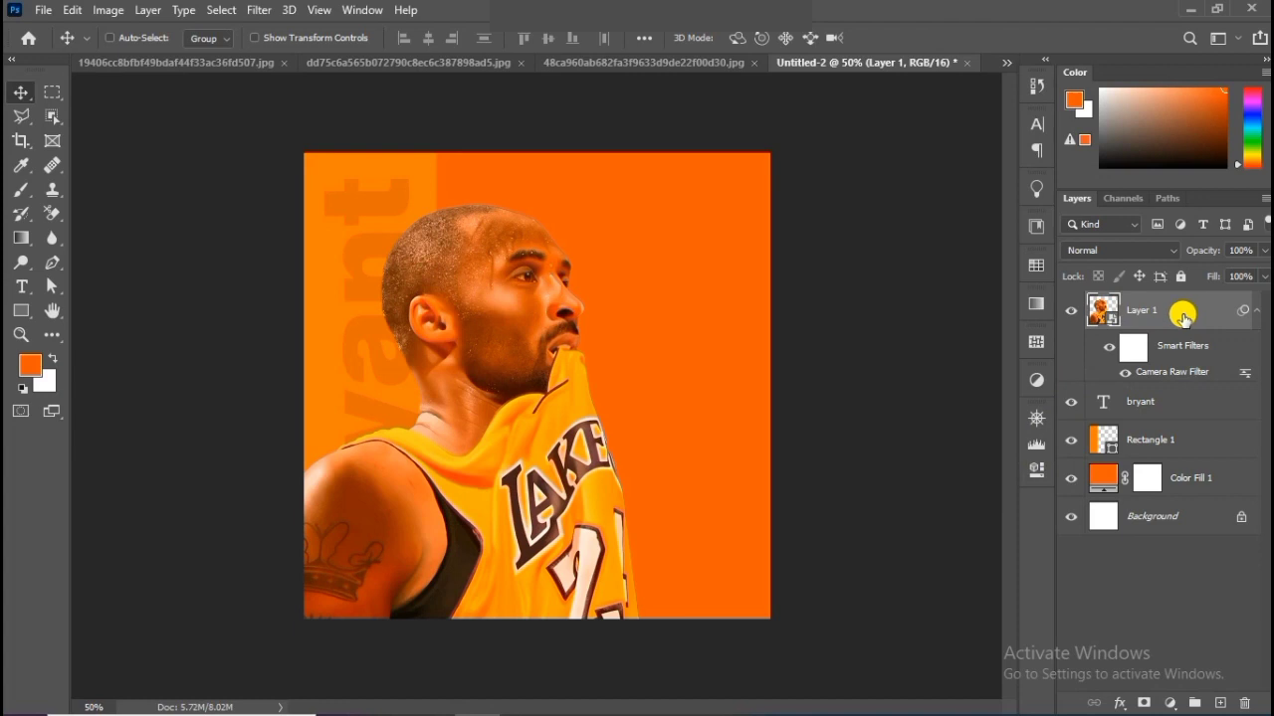
Step: Duplicate the player cut-out, shift the copy toward the canvas's upper right, and place its layer beneath the original
key(ctrl+j)
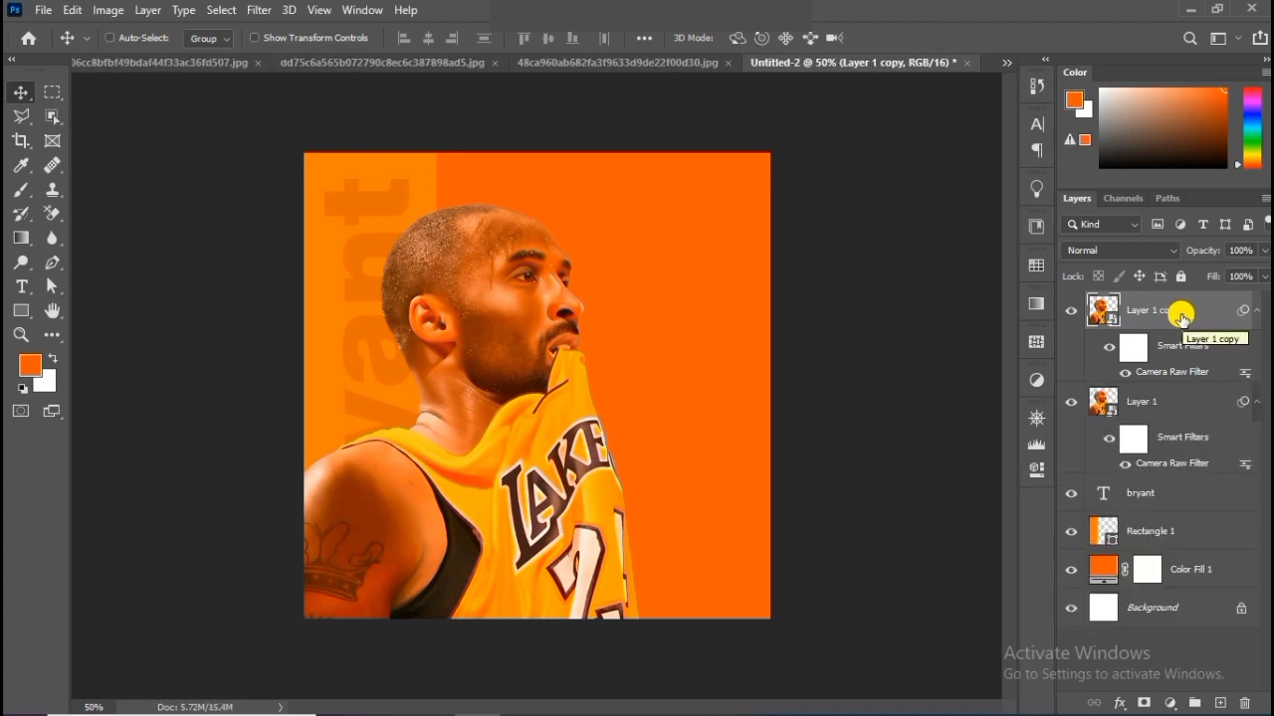
drag(490, 486, 604, 450)
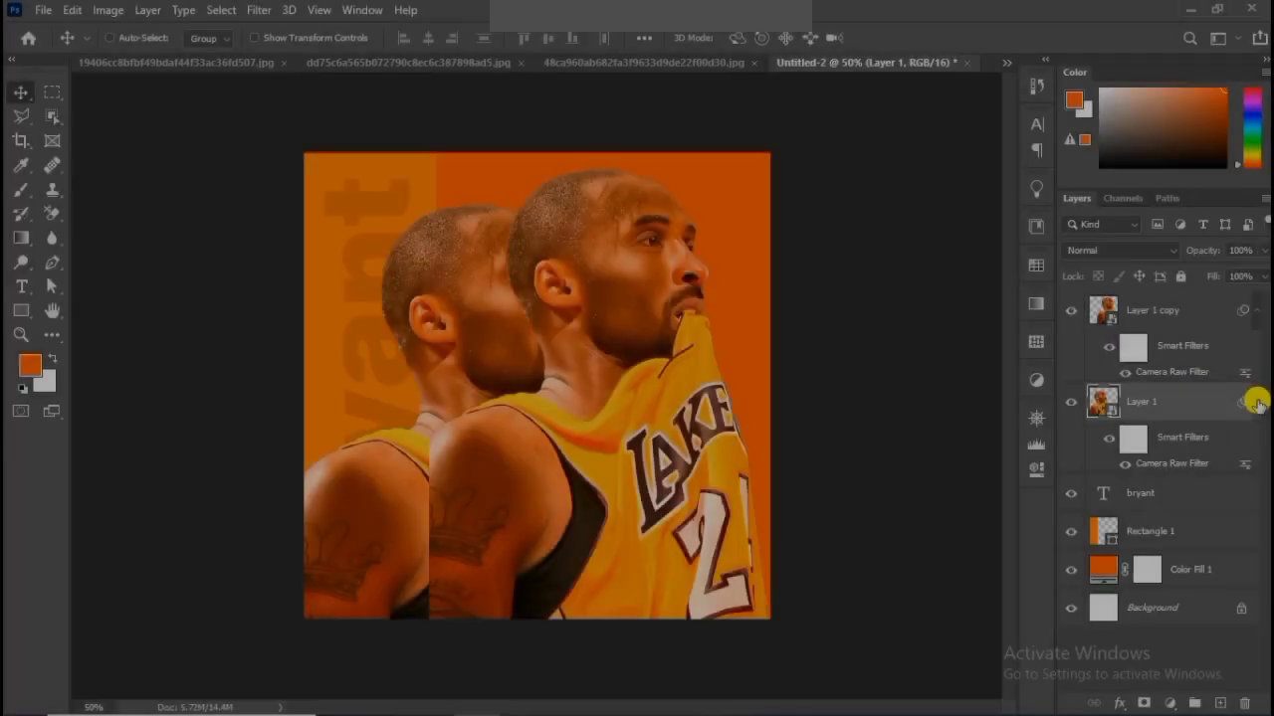
click(1259, 403)
click(1258, 402)
click(1072, 402)
click(1065, 403)
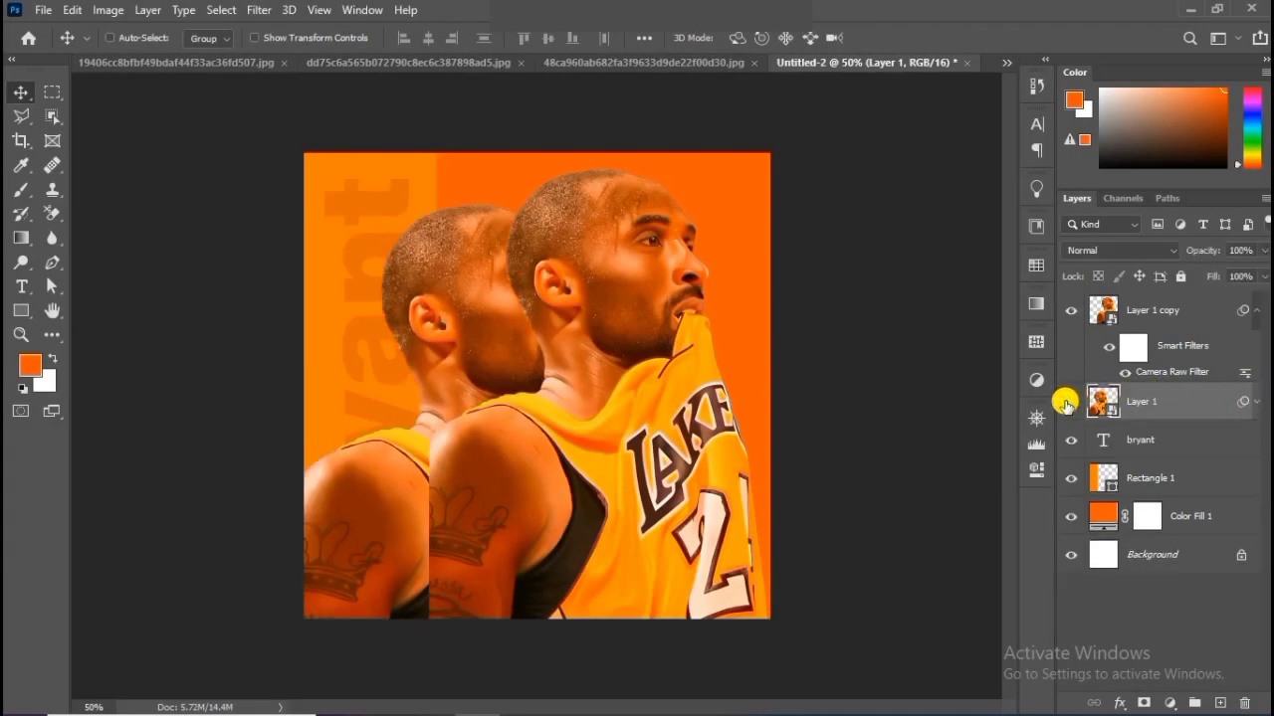
click(1256, 311)
drag(1190, 310, 1193, 370)
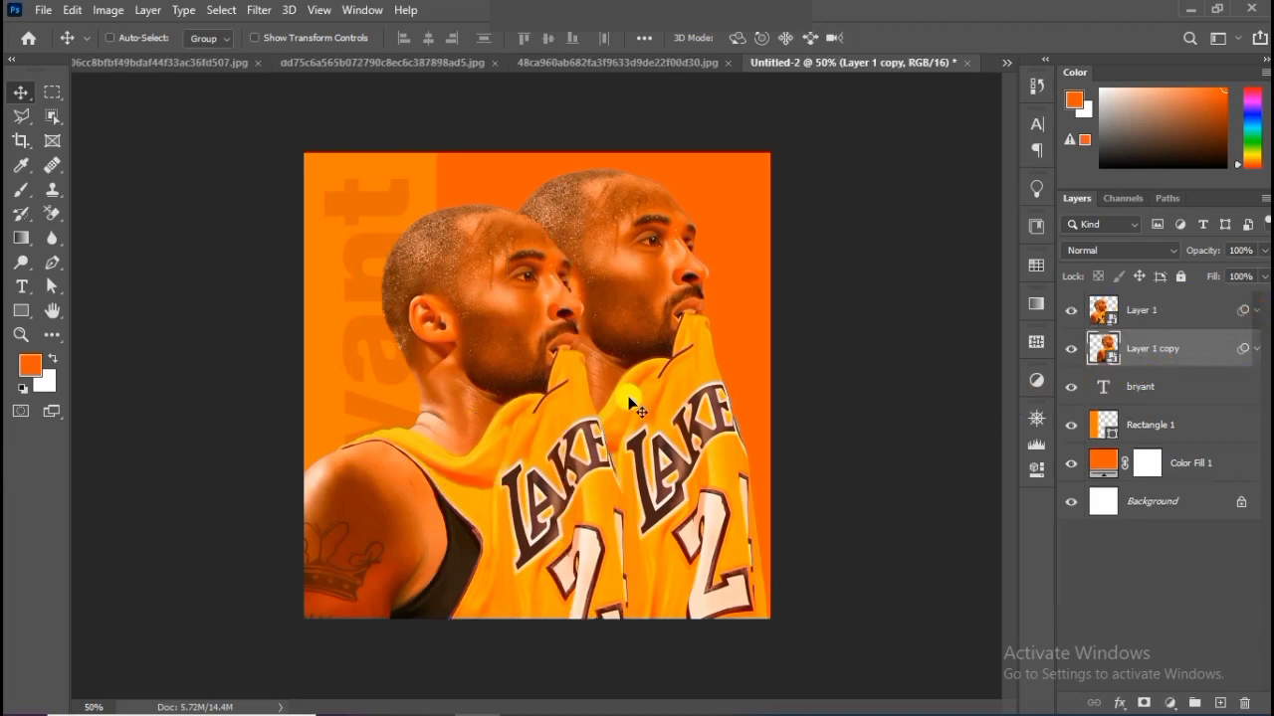
Step: Flip the copied player cut-out horizontally and reposition it against the canvas's right edge
key(ctrl+t)
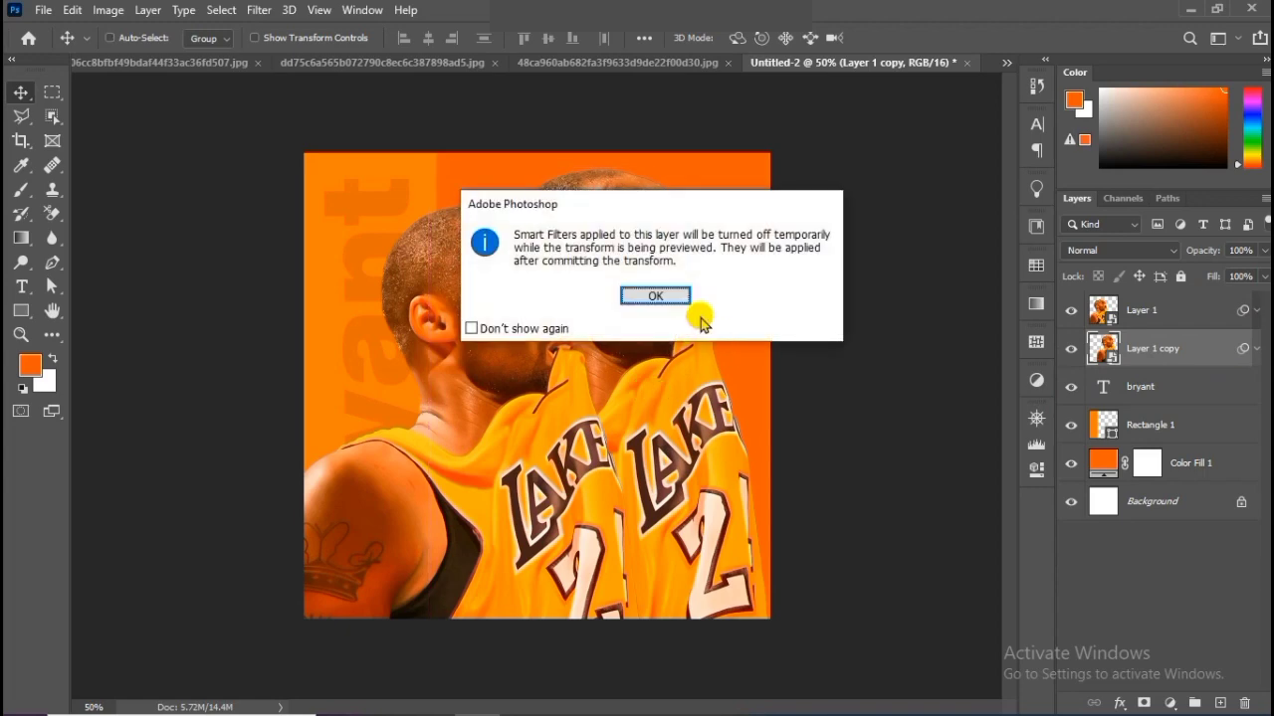
click(657, 295)
right_click(700, 315)
click(762, 606)
drag(694, 459, 779, 447)
key(Return)
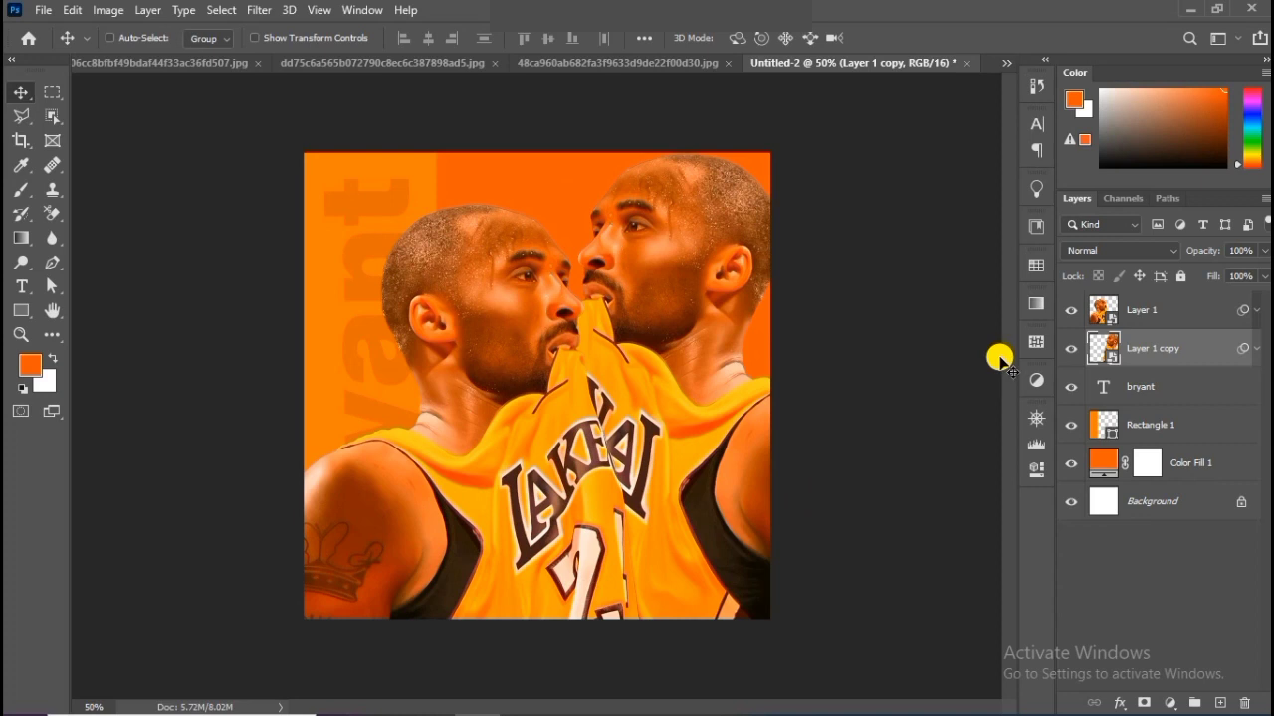
Step: Reduce the mirrored player copy's layer opacity to 15%
drag(1258, 249, 1184, 303)
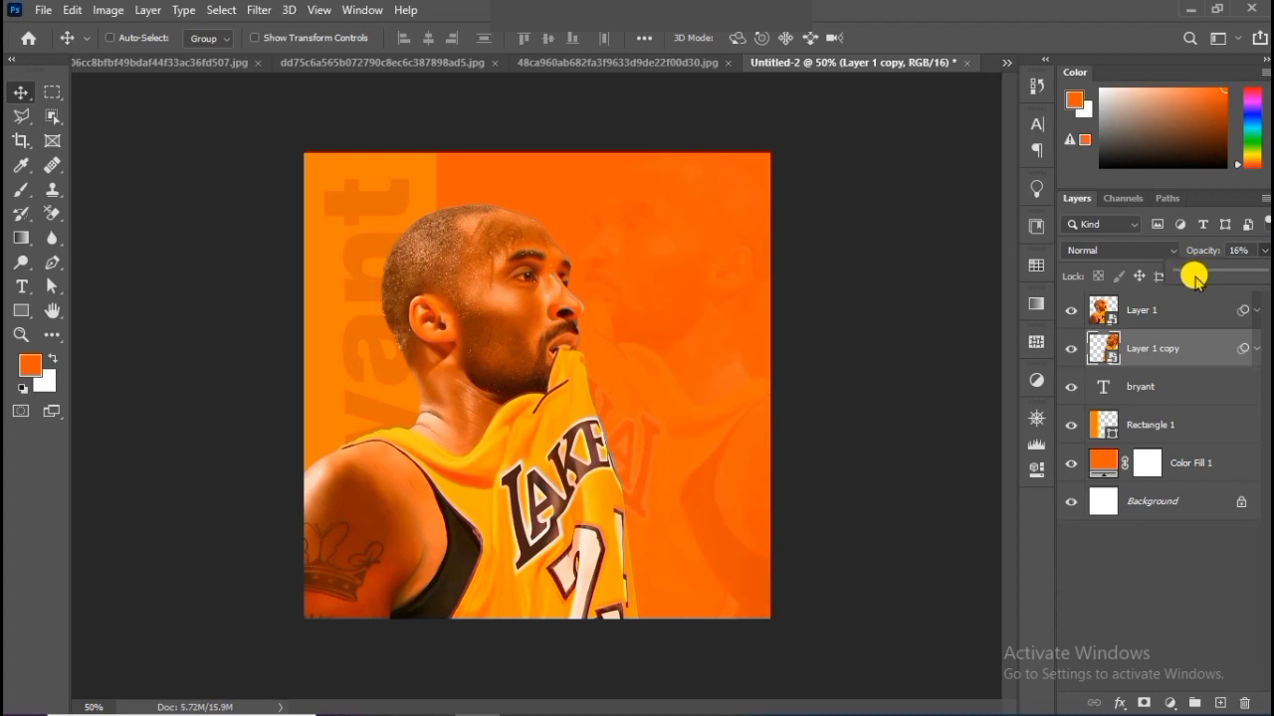
click(1229, 249)
drag(1197, 256, 1193, 257)
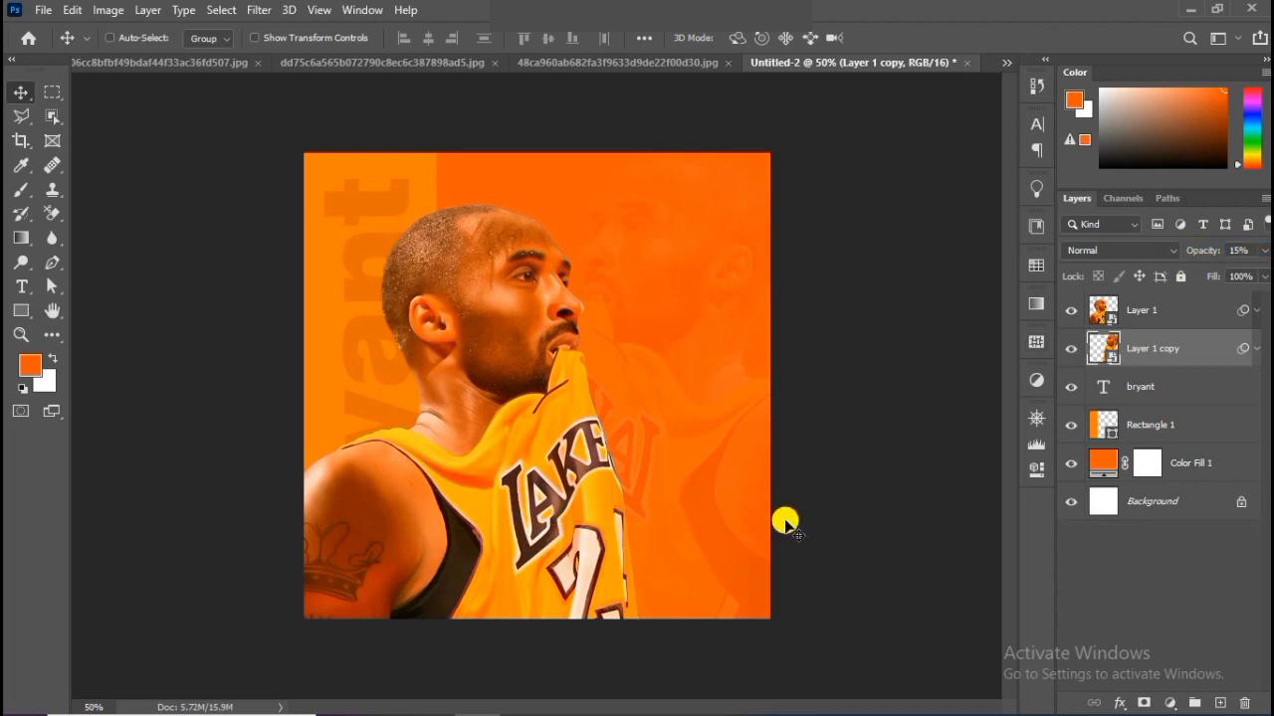
Step: Add a linear 90° gradient fill layer above the original player cut-out, fading from orange ff4a02 to transparent
click(1180, 316)
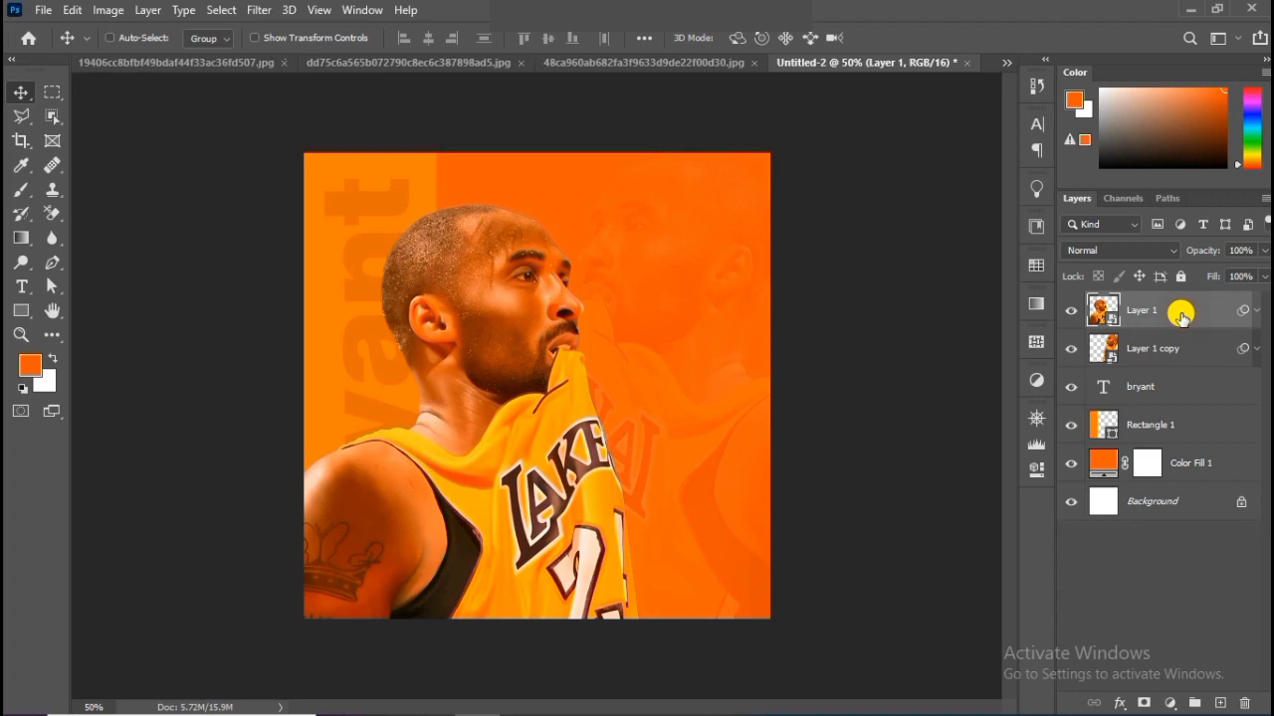
click(1166, 704)
click(1094, 407)
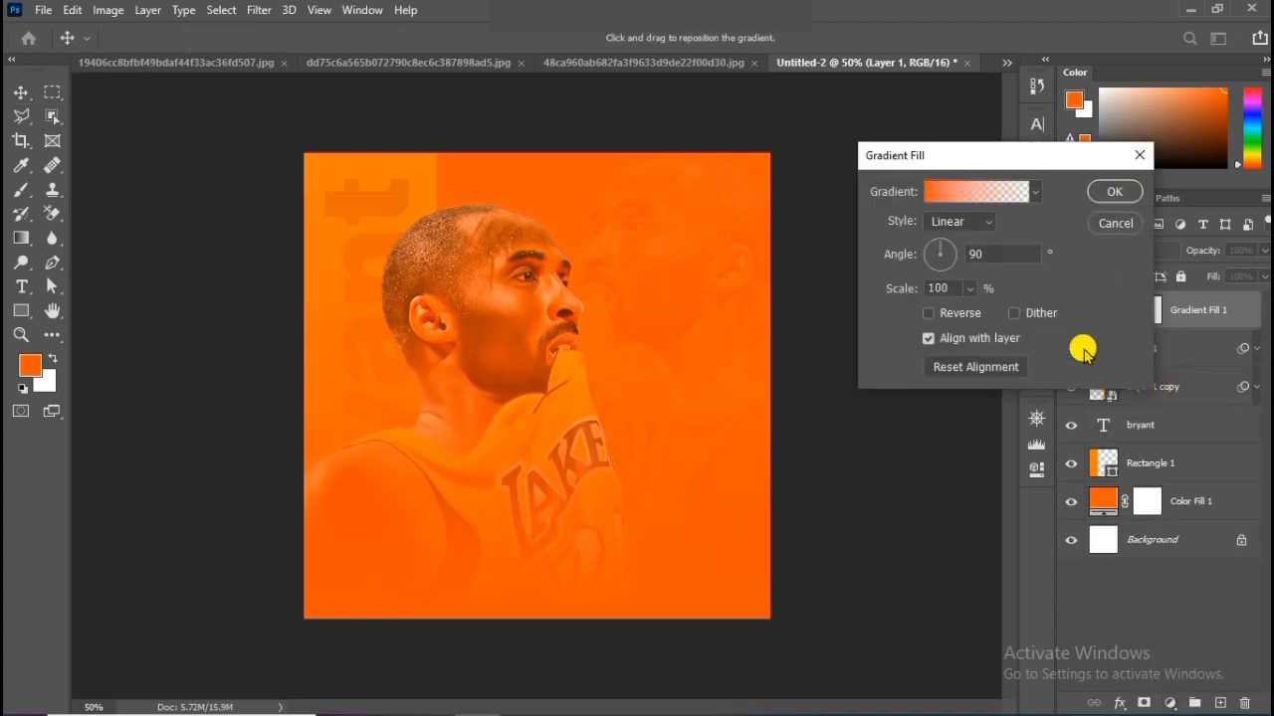
click(992, 192)
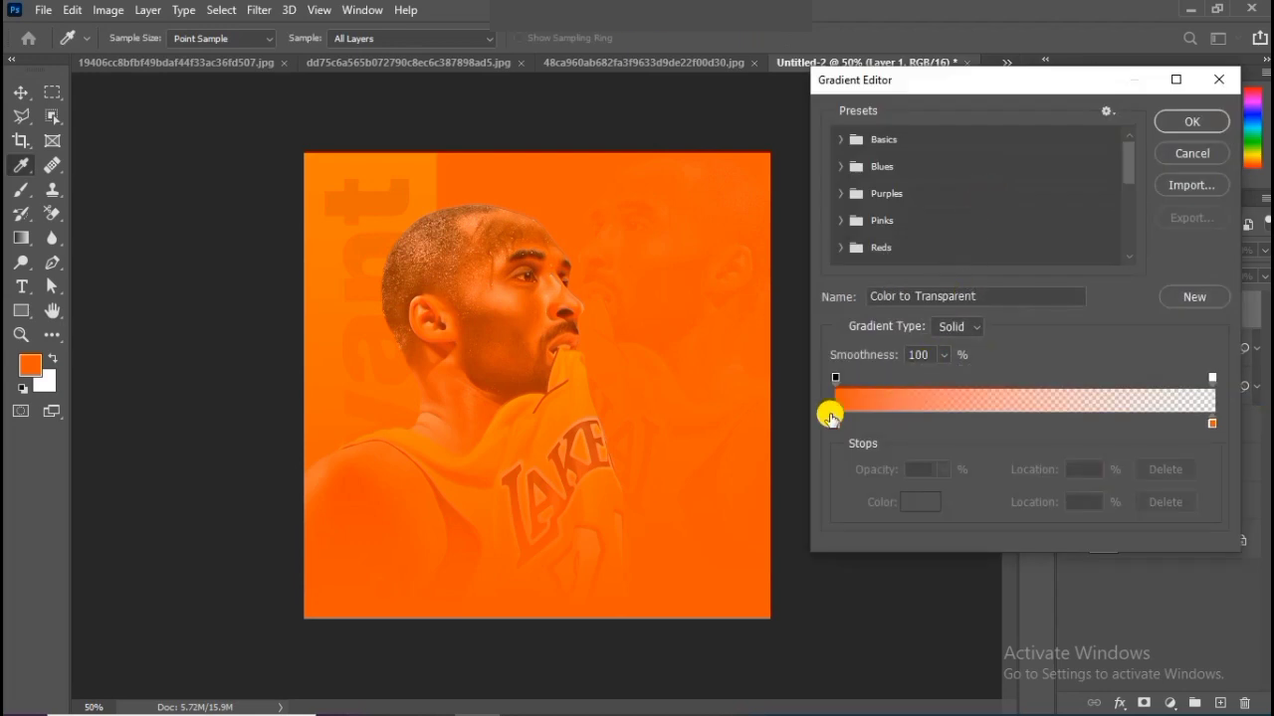
click(835, 422)
click(921, 500)
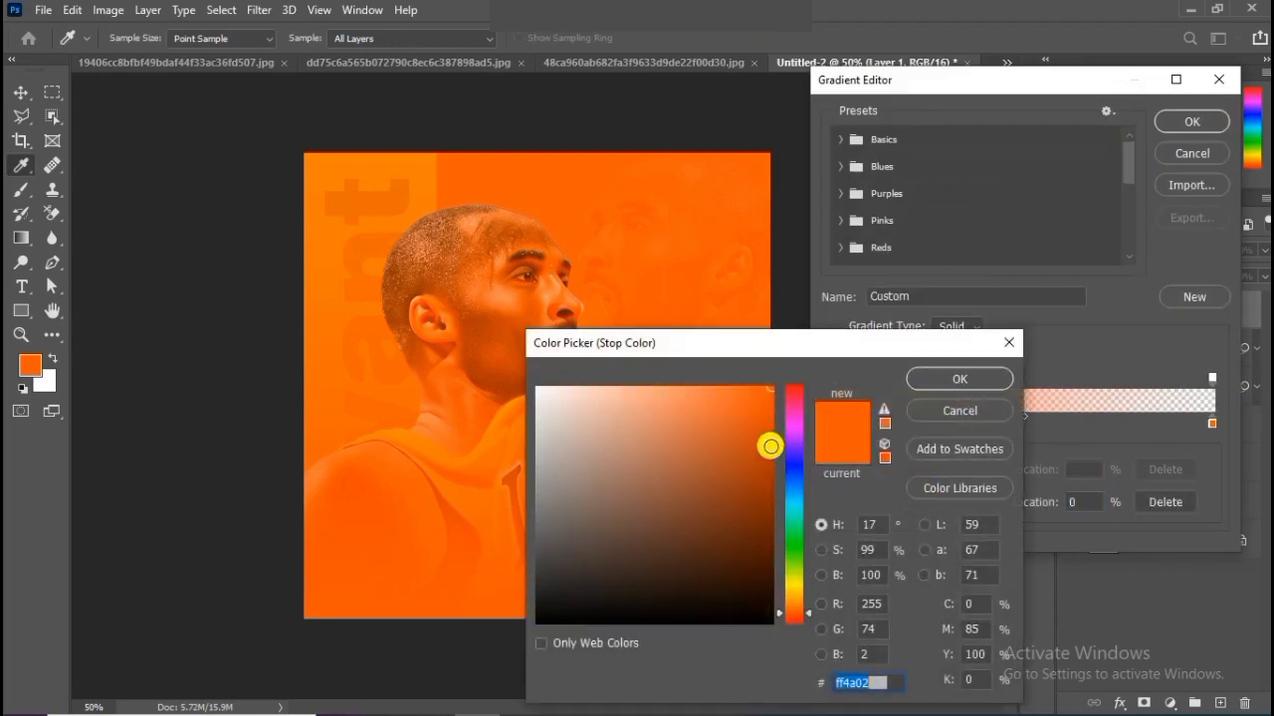
click(952, 385)
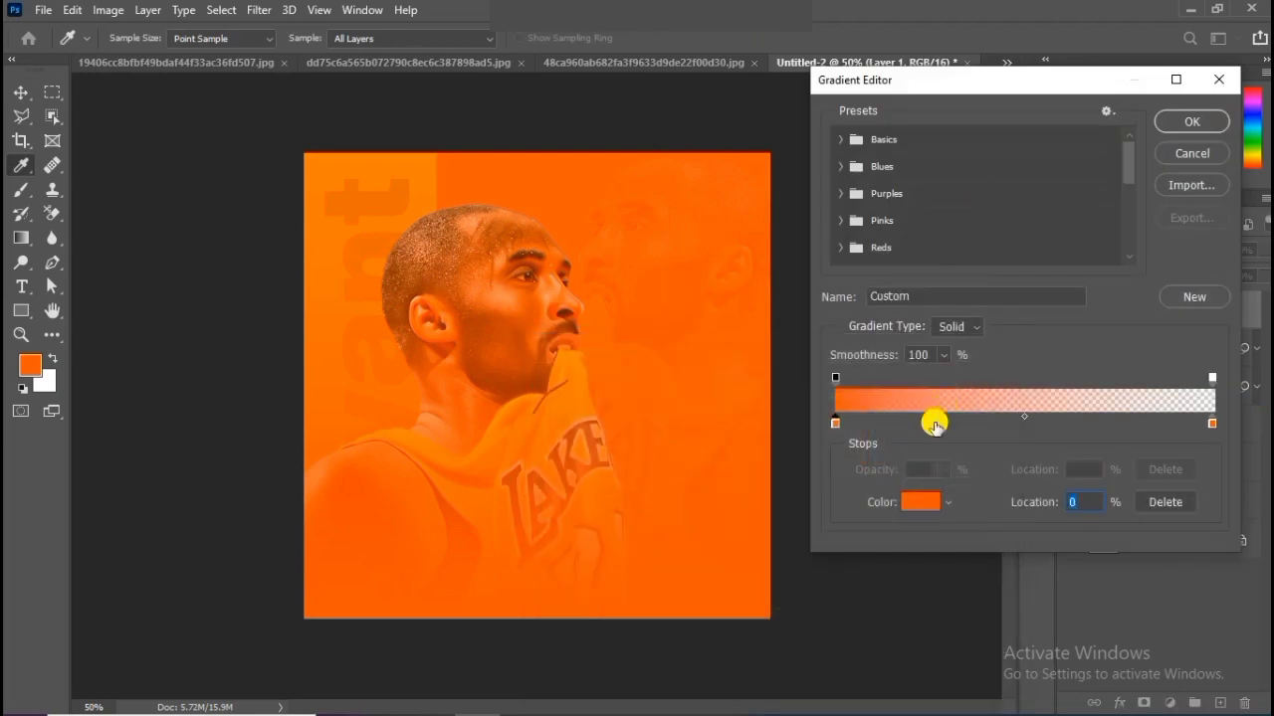
Step: Set the gradient's starting opacity stop to 100% and its transparent stop's location to 25%, then apply the gradient fill
click(832, 377)
click(943, 470)
drag(932, 489, 918, 499)
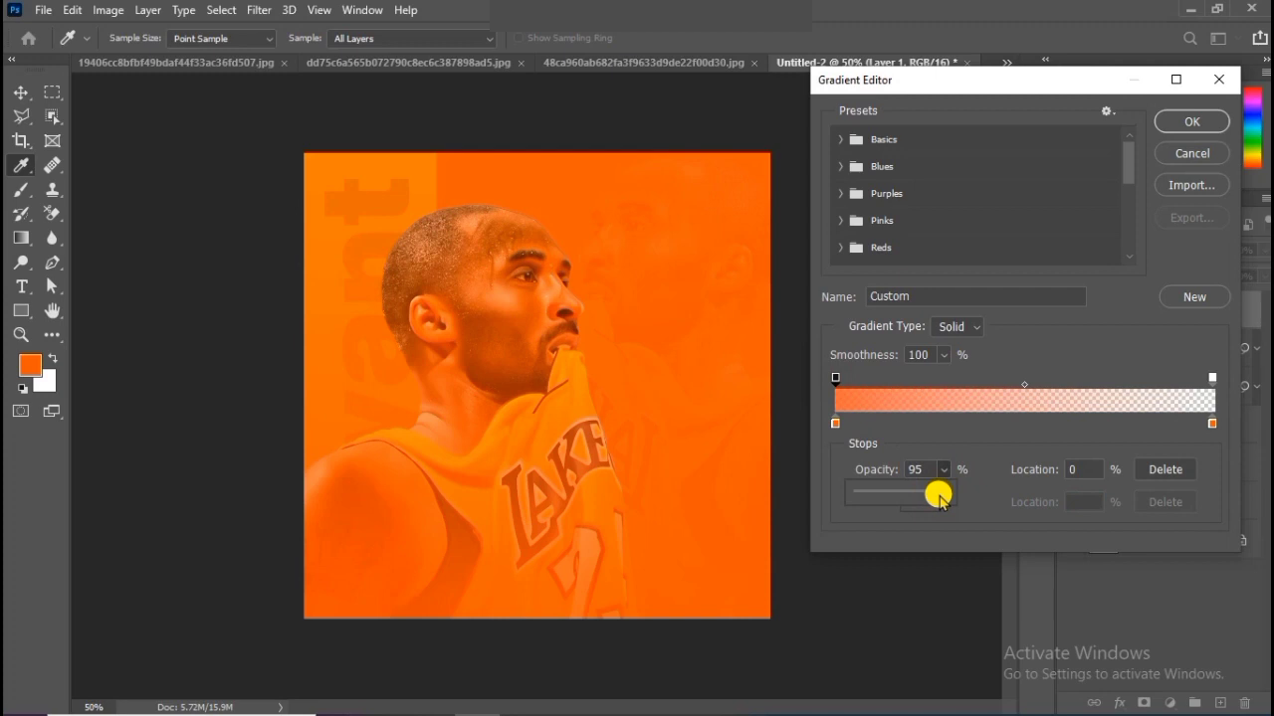
drag(939, 494, 945, 500)
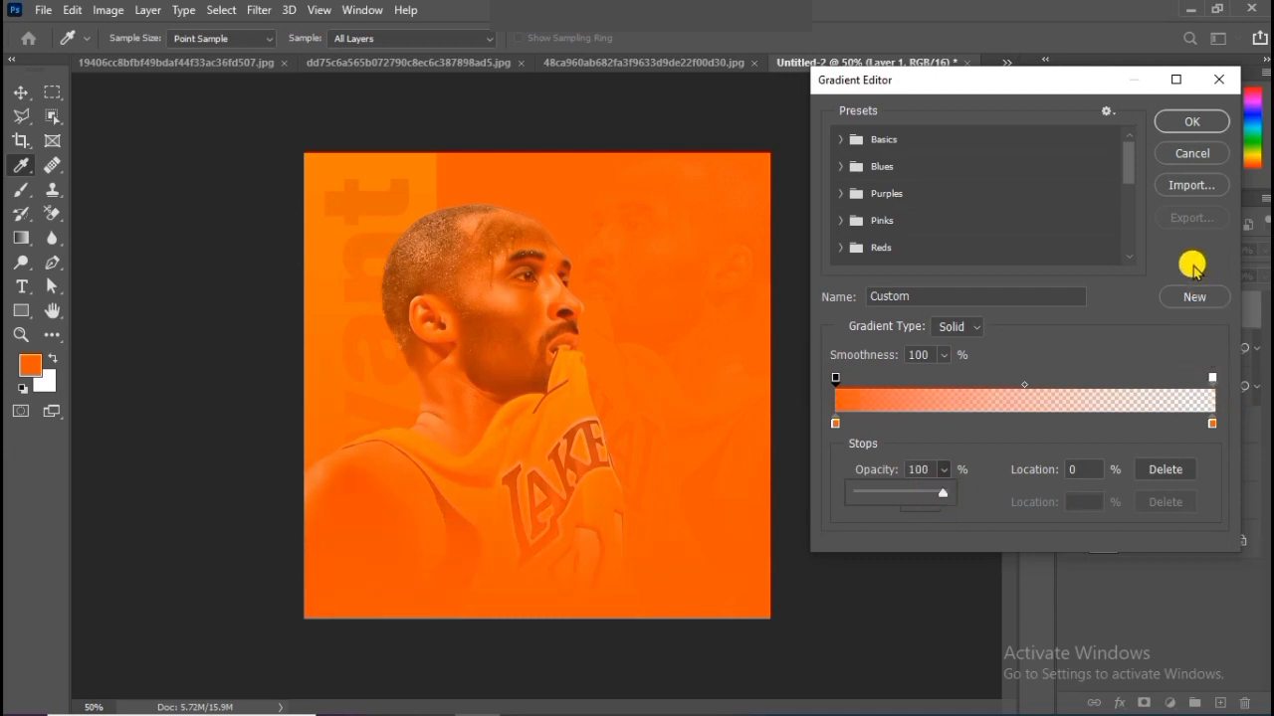
drag(1207, 383, 980, 398)
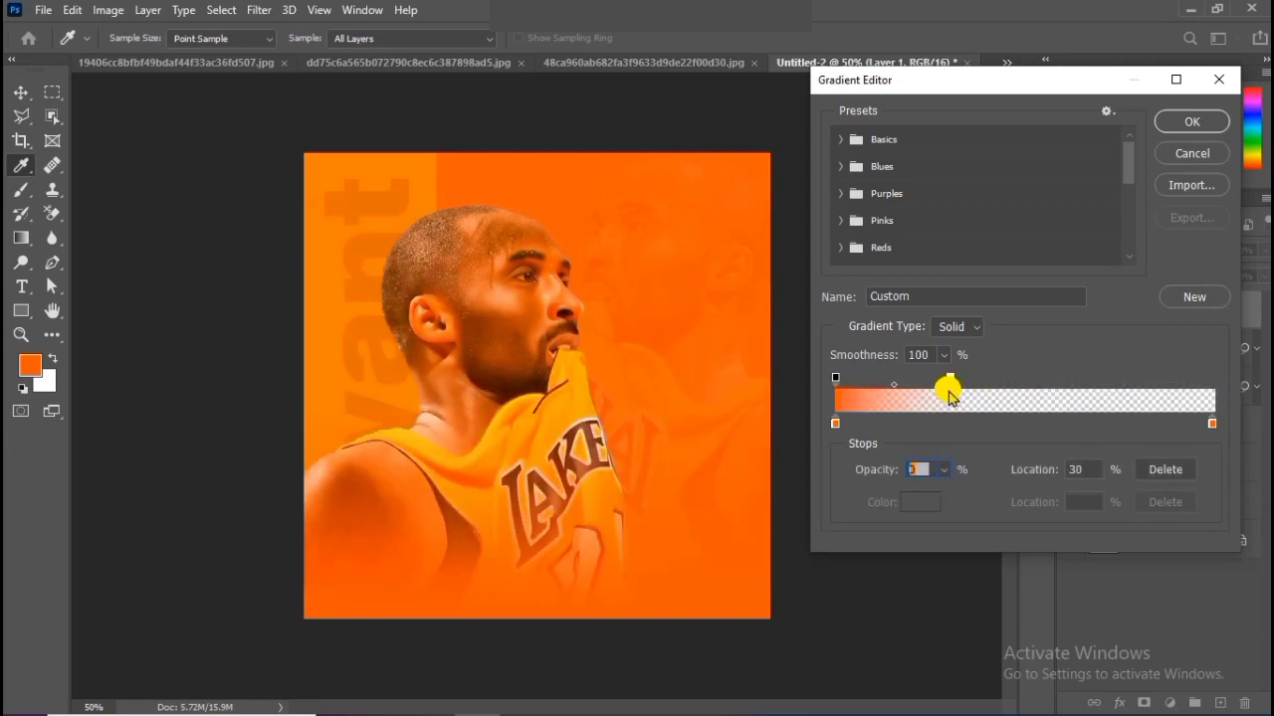
drag(931, 388, 926, 401)
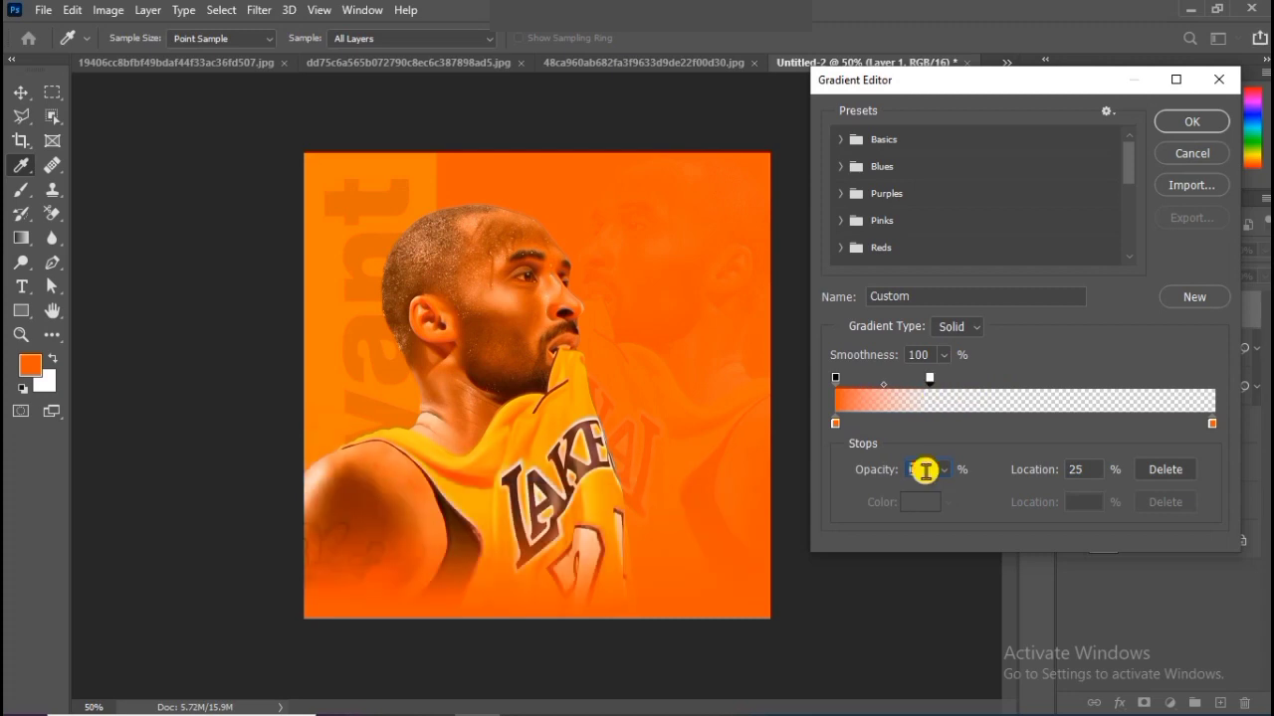
click(1192, 121)
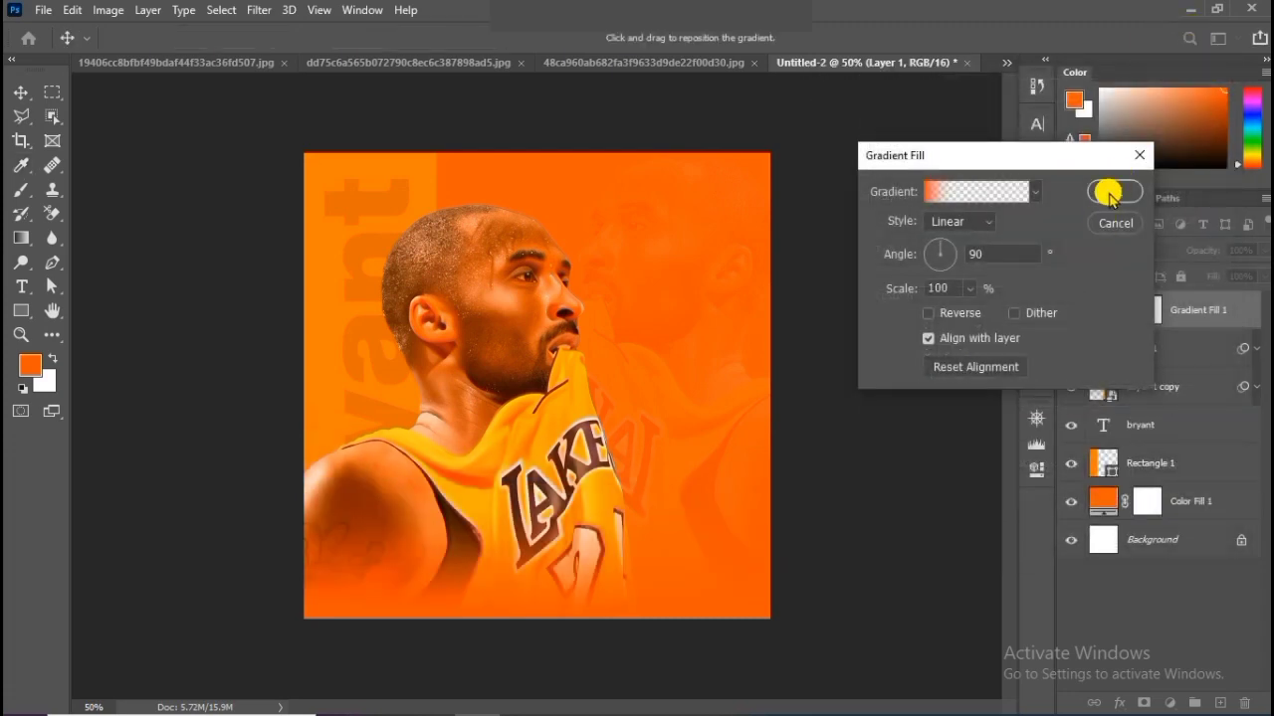
click(1114, 189)
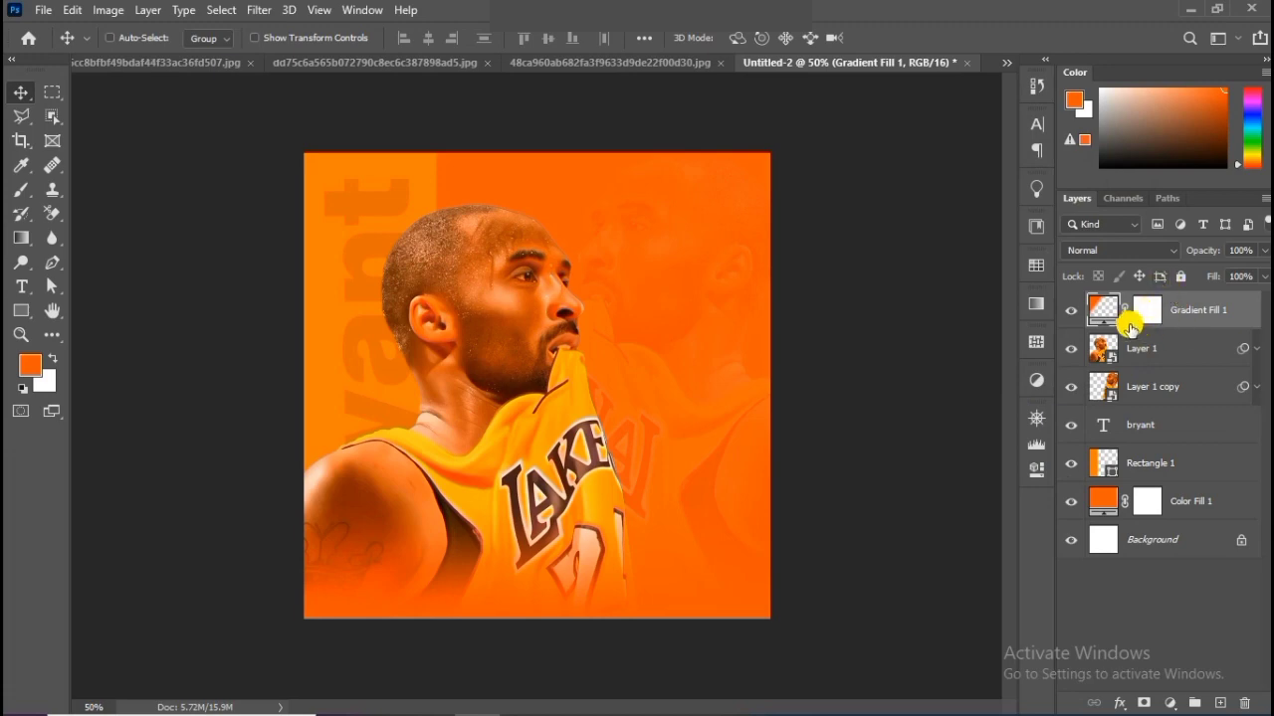
Step: Edit the gradient fill layer so its transparent stop sits at a location of 35%
double_click(1095, 306)
click(946, 191)
drag(928, 379, 969, 383)
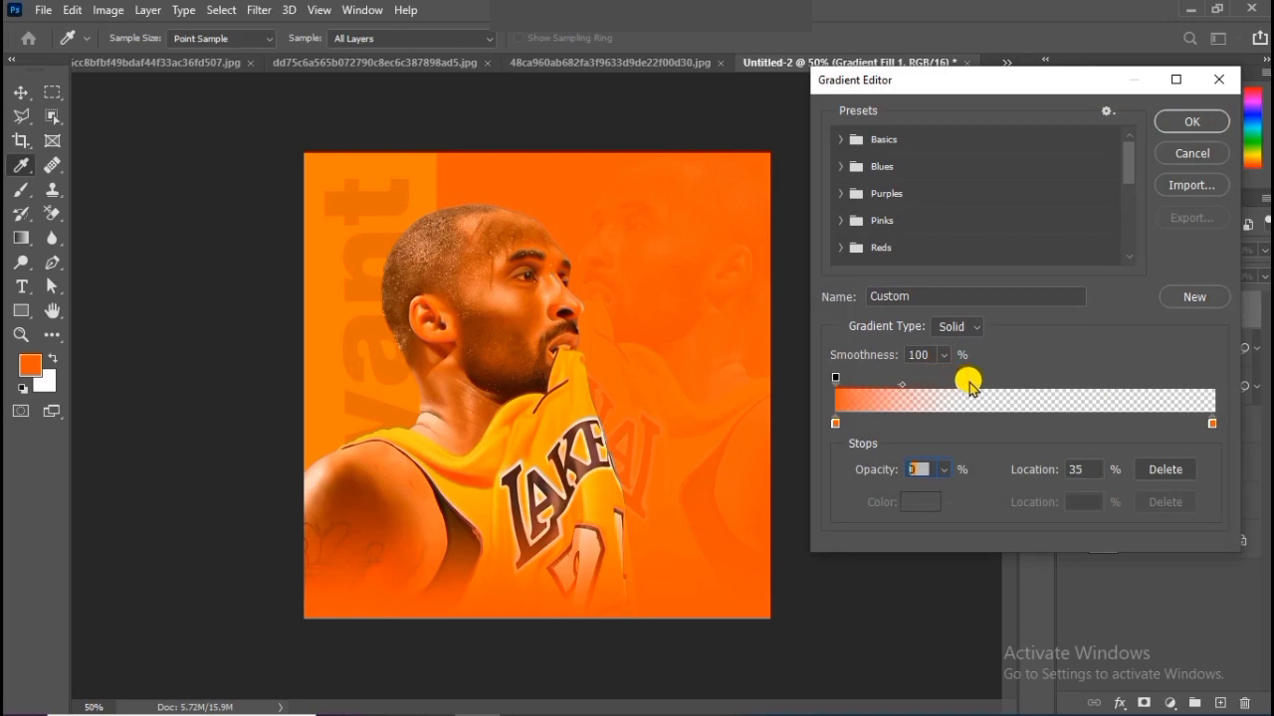
click(1193, 120)
click(1113, 191)
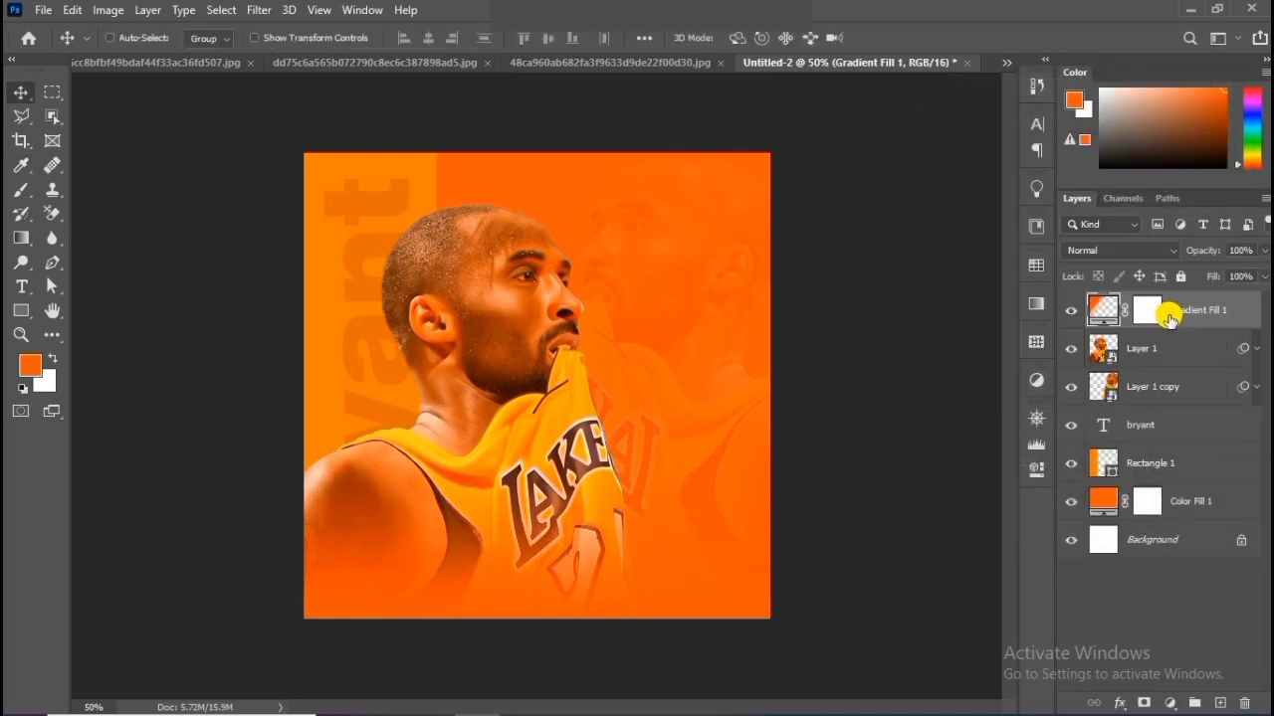
Step: Bring the masked crossed-arms player cut-out into Untitled-2 at the lower center above the gradient fill, and convert it to a smart object
click(654, 60)
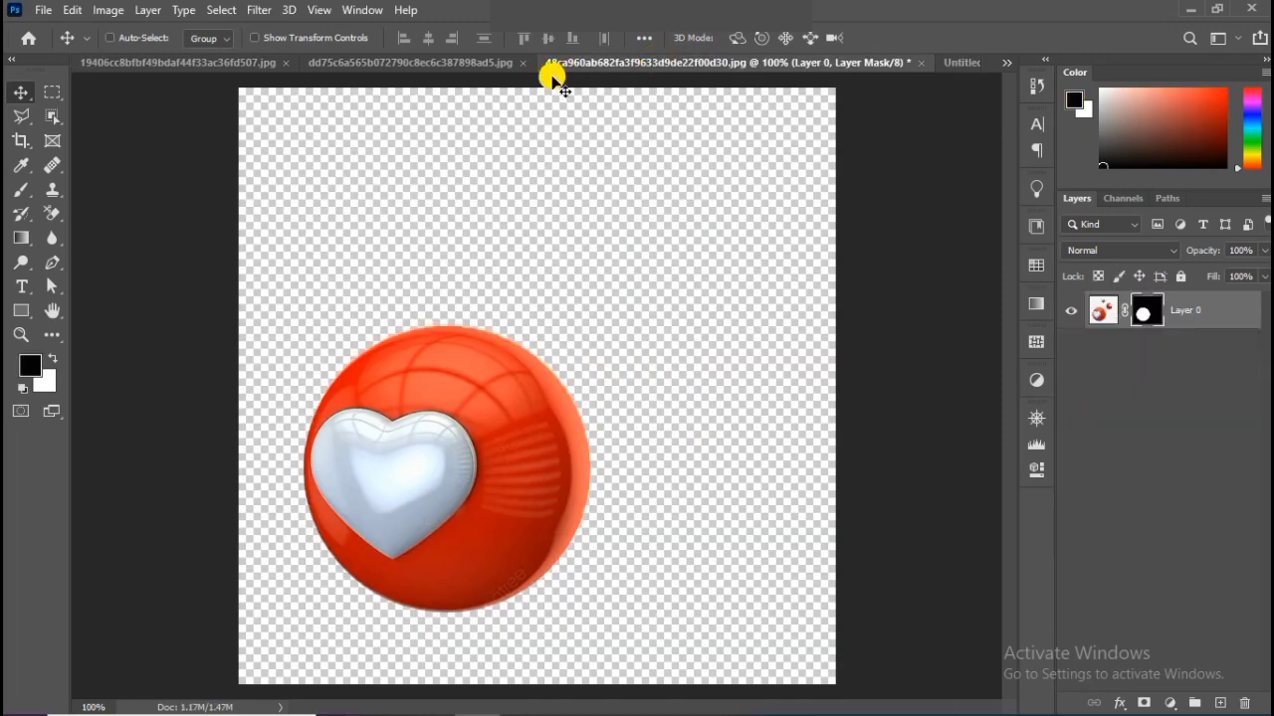
click(412, 63)
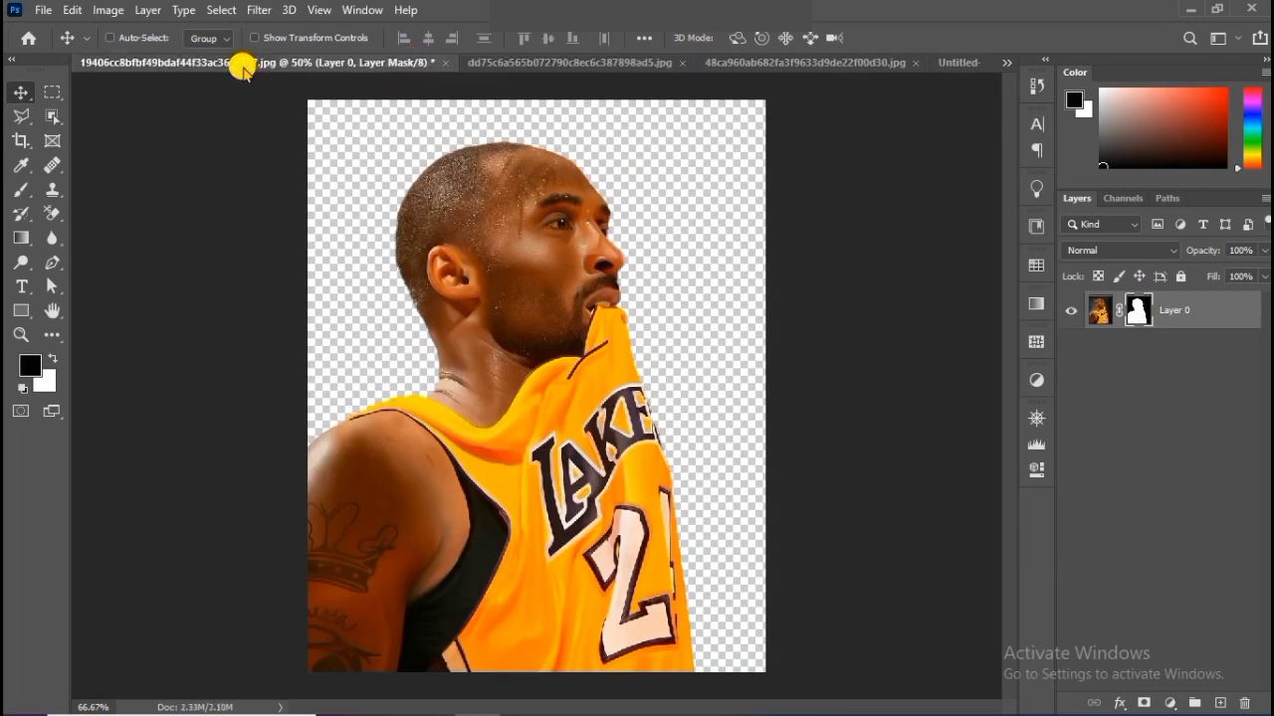
click(242, 67)
drag(640, 292, 571, 365)
drag(464, 496, 511, 504)
click(611, 296)
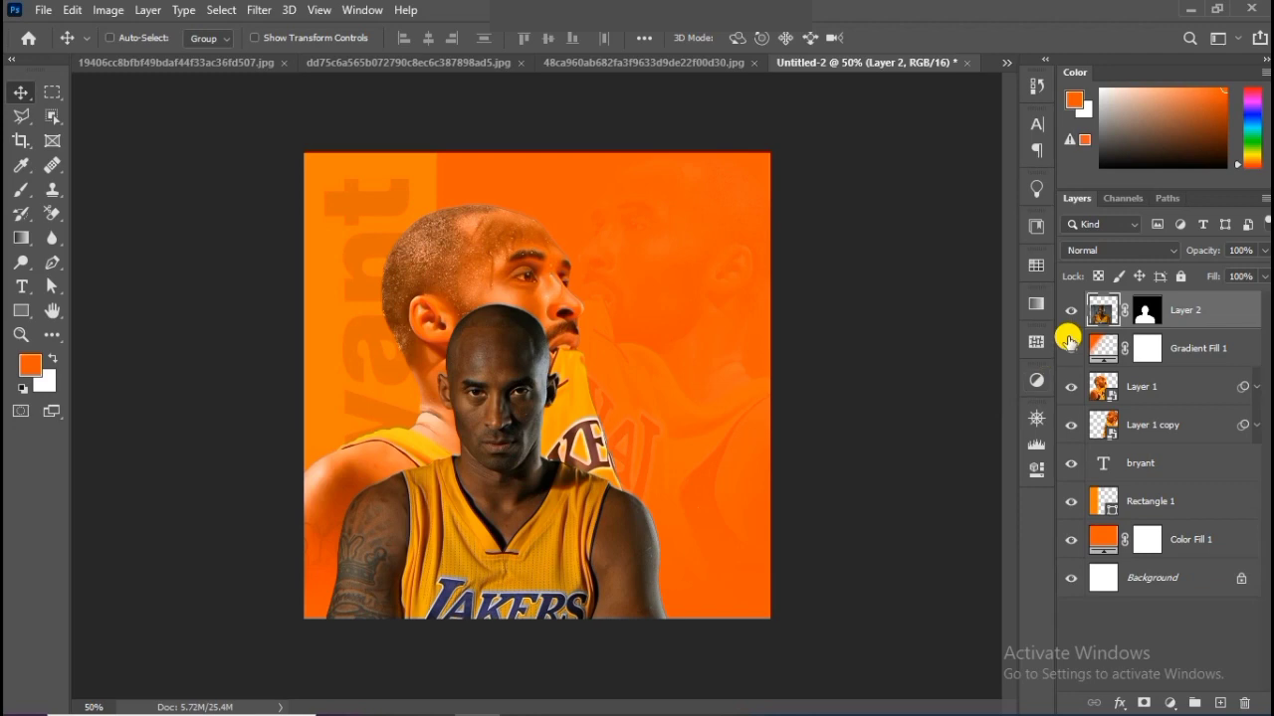
right_click(1234, 308)
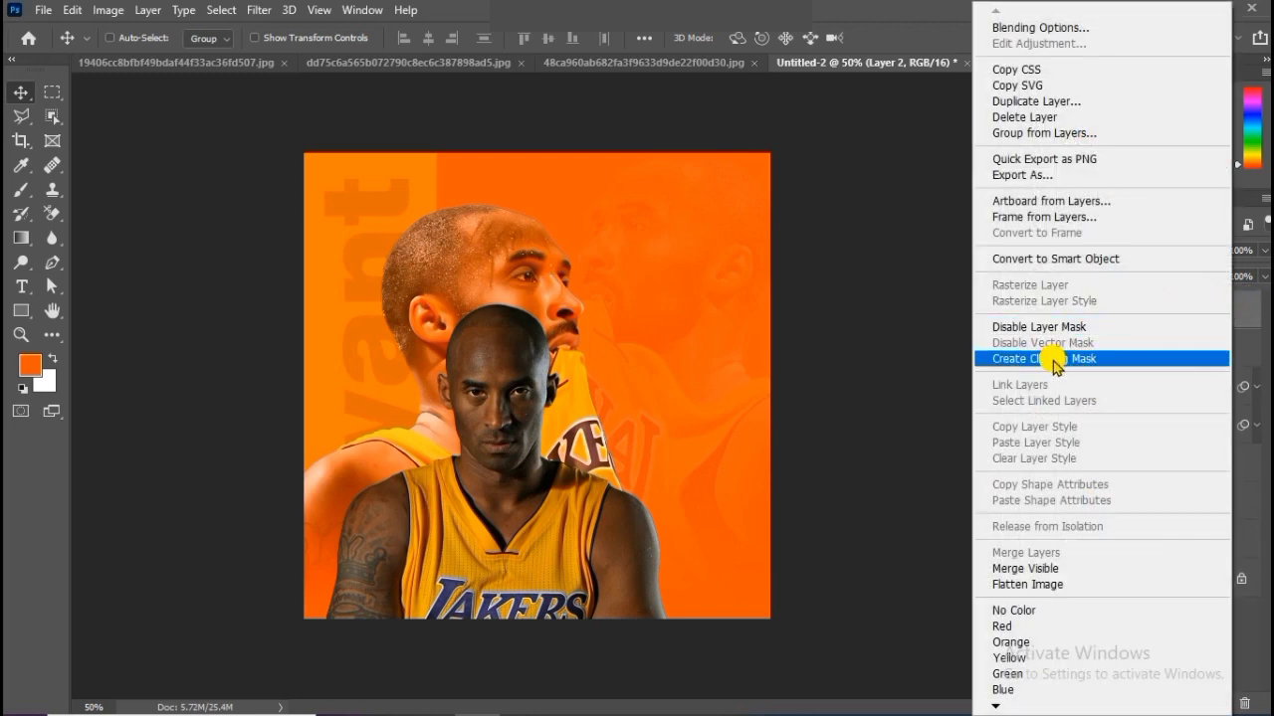
click(1057, 258)
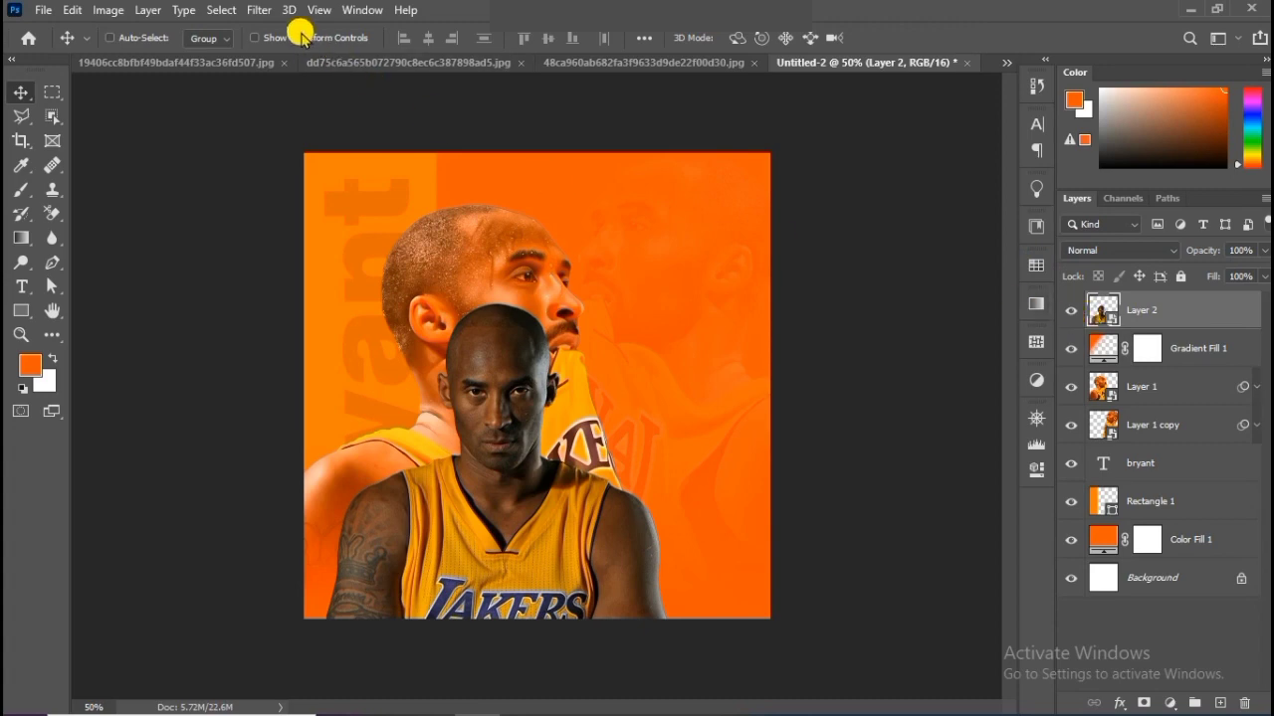
Step: Apply a Camera Raw filter to the crossed-arms player: temperature +50, tint +50, contrast +12, highlights -50 and texture +100
click(261, 9)
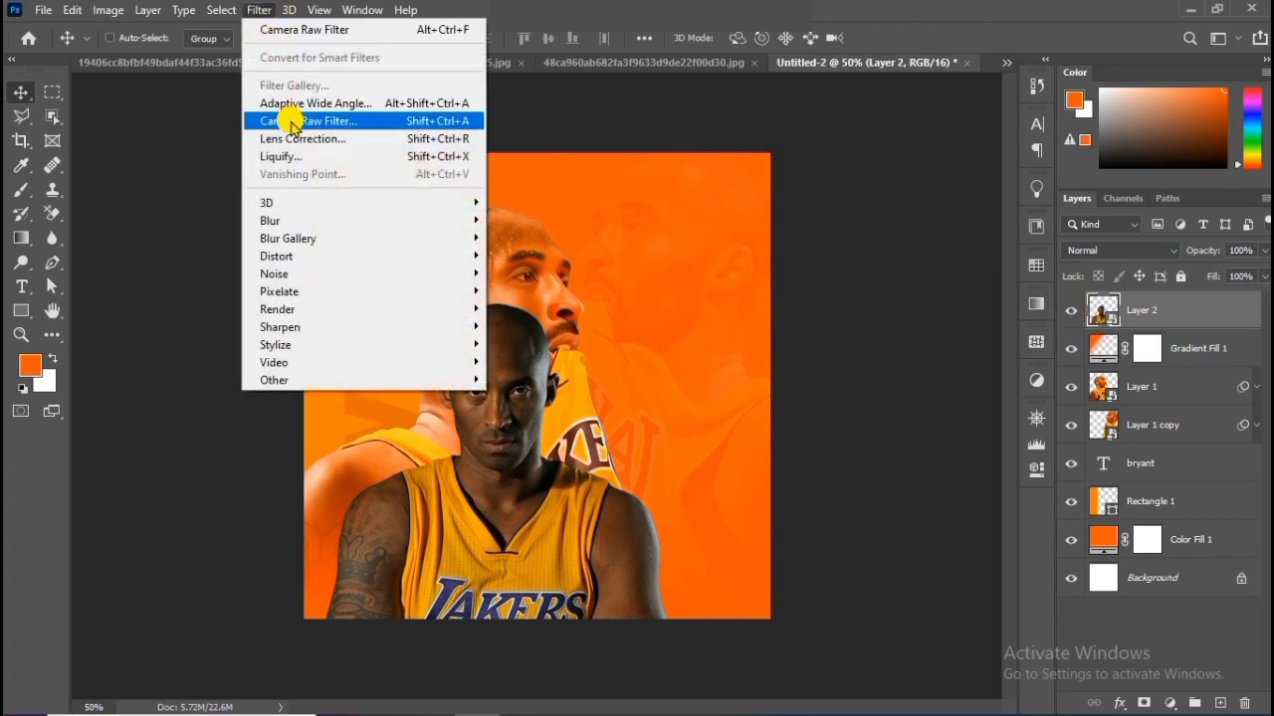
click(287, 120)
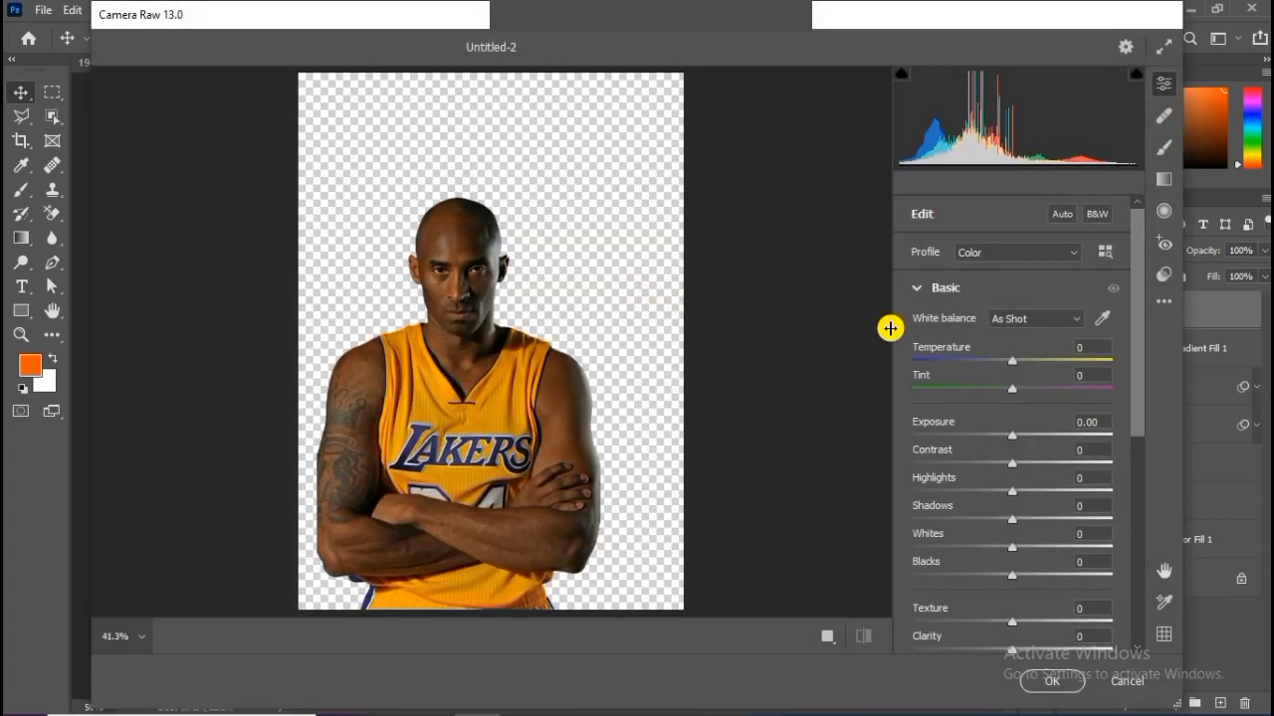
drag(1015, 365, 1063, 364)
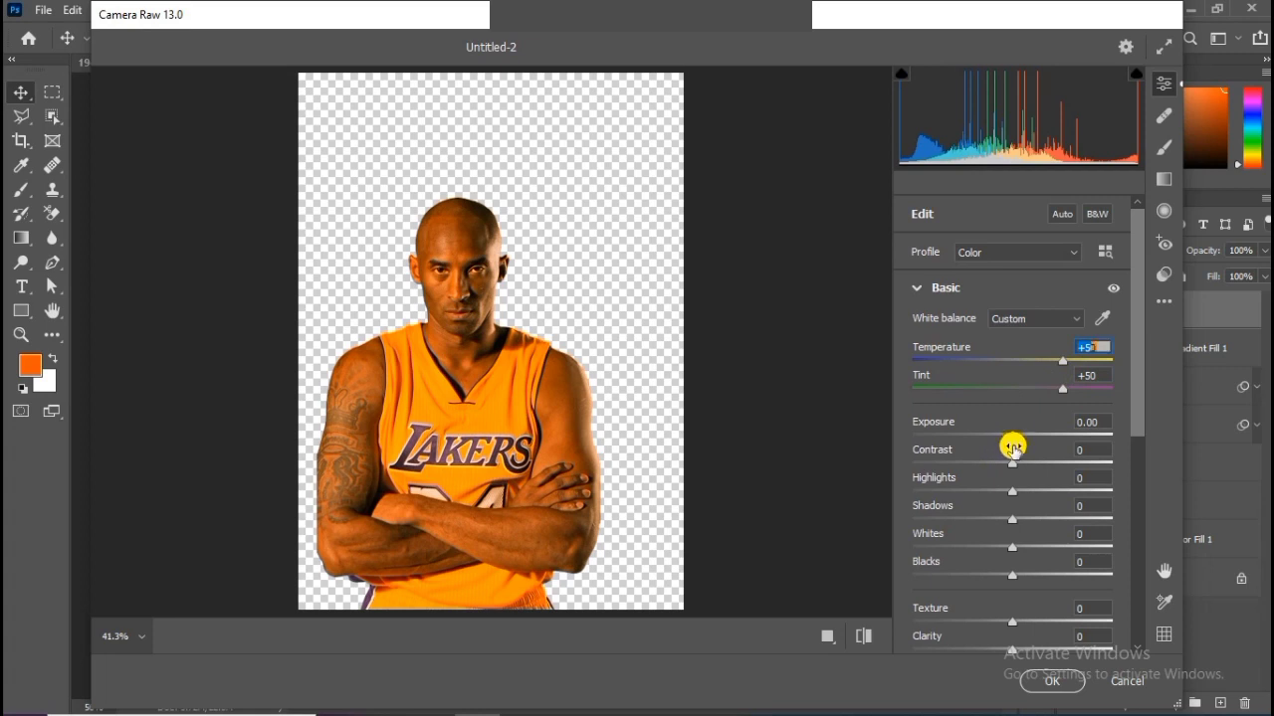
drag(1015, 463, 962, 507)
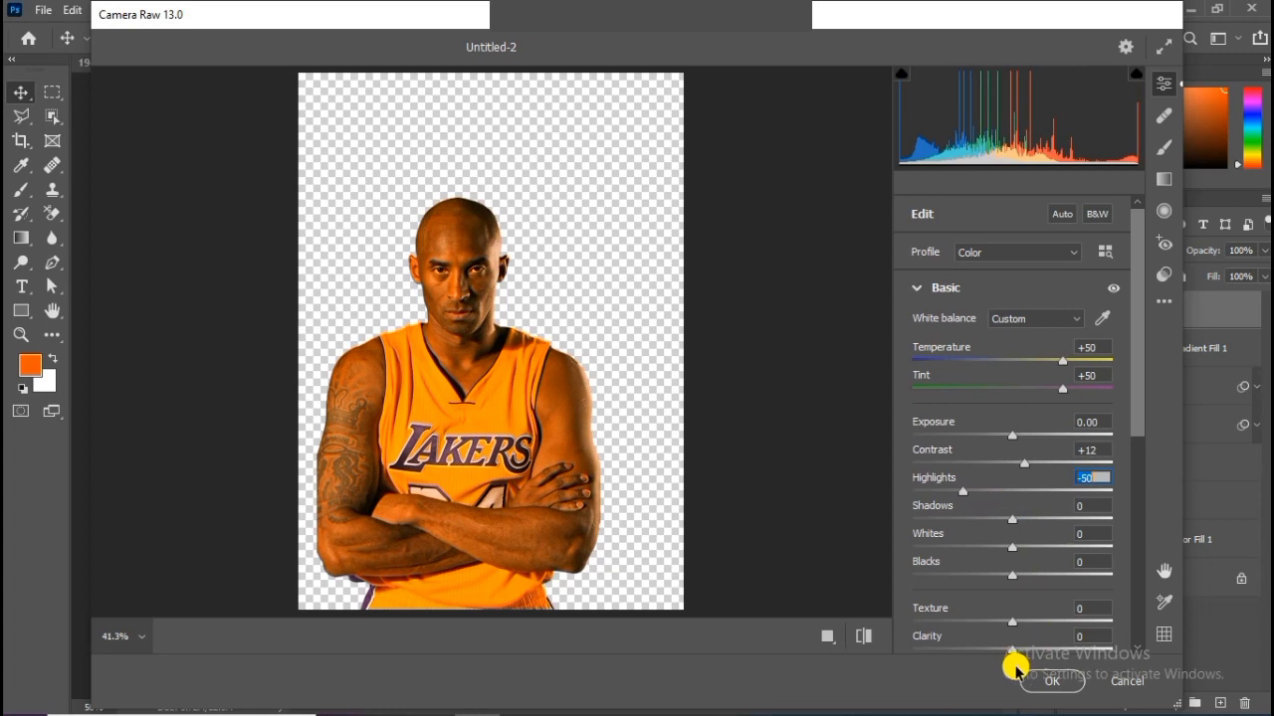
drag(1019, 627, 1144, 628)
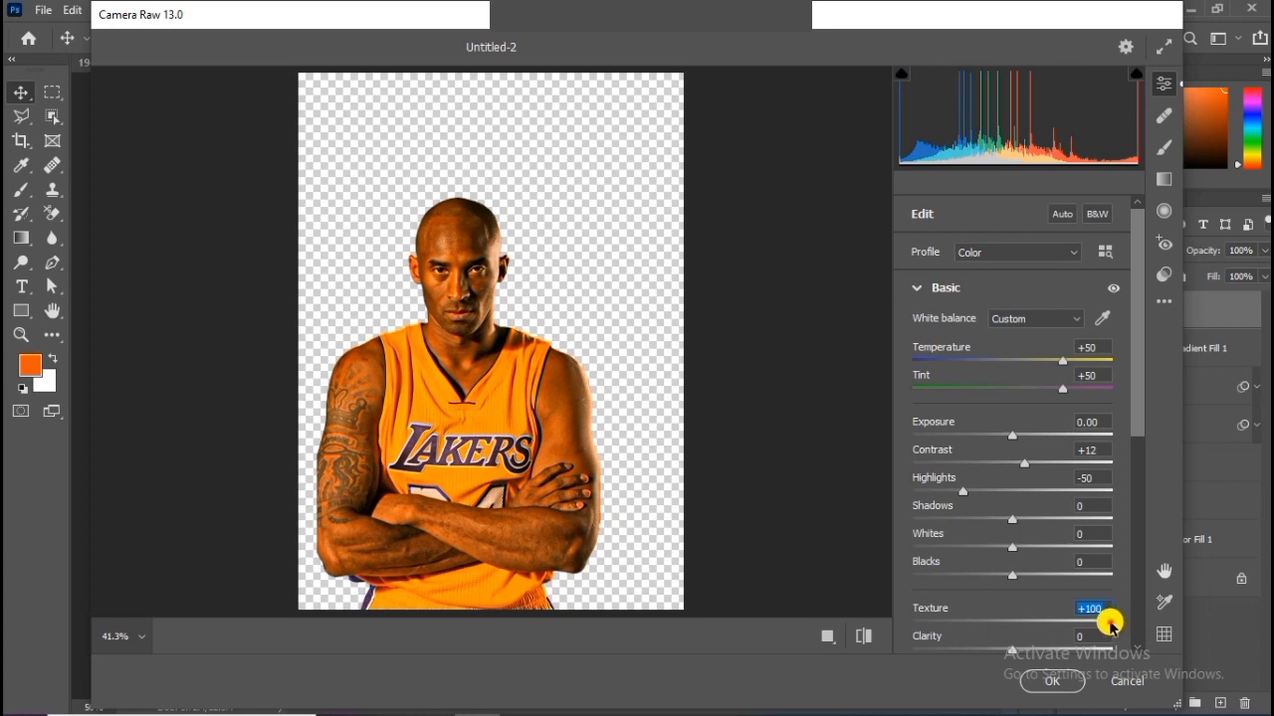
click(1050, 682)
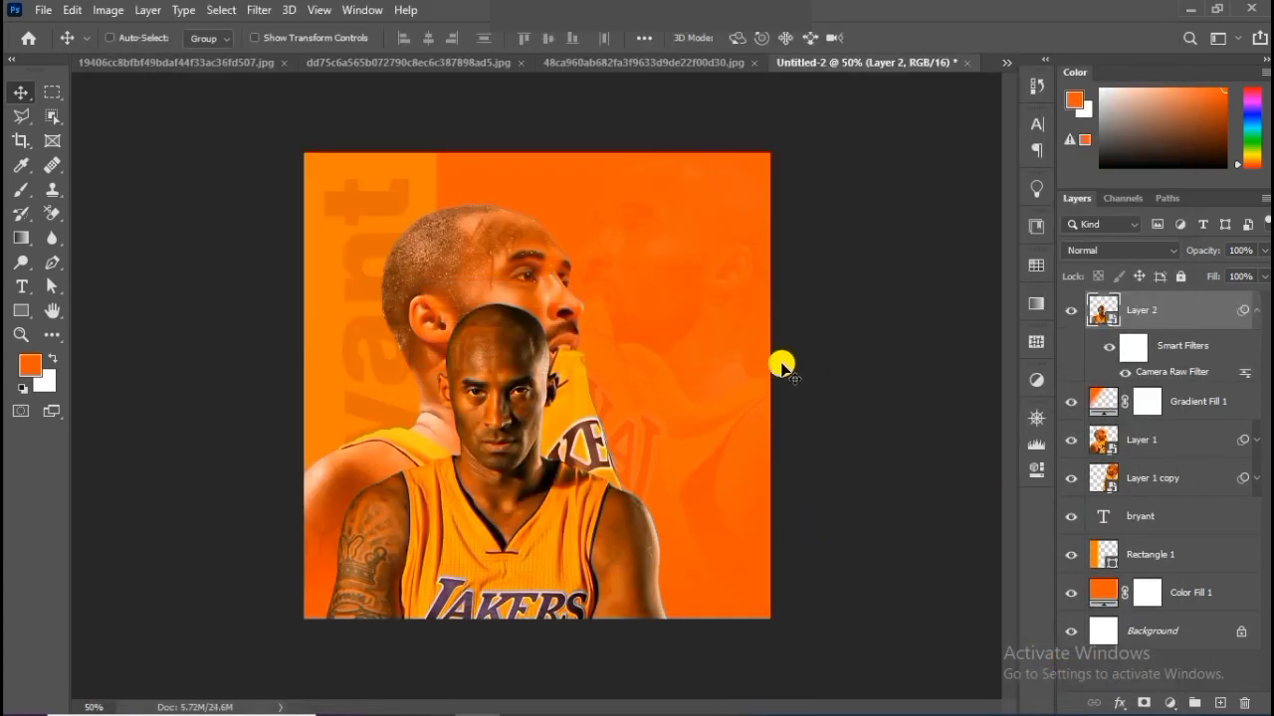
Step: Duplicate the gradient fill layer and place the copy above the crossed-arms player layer at the top of the stack
click(1192, 403)
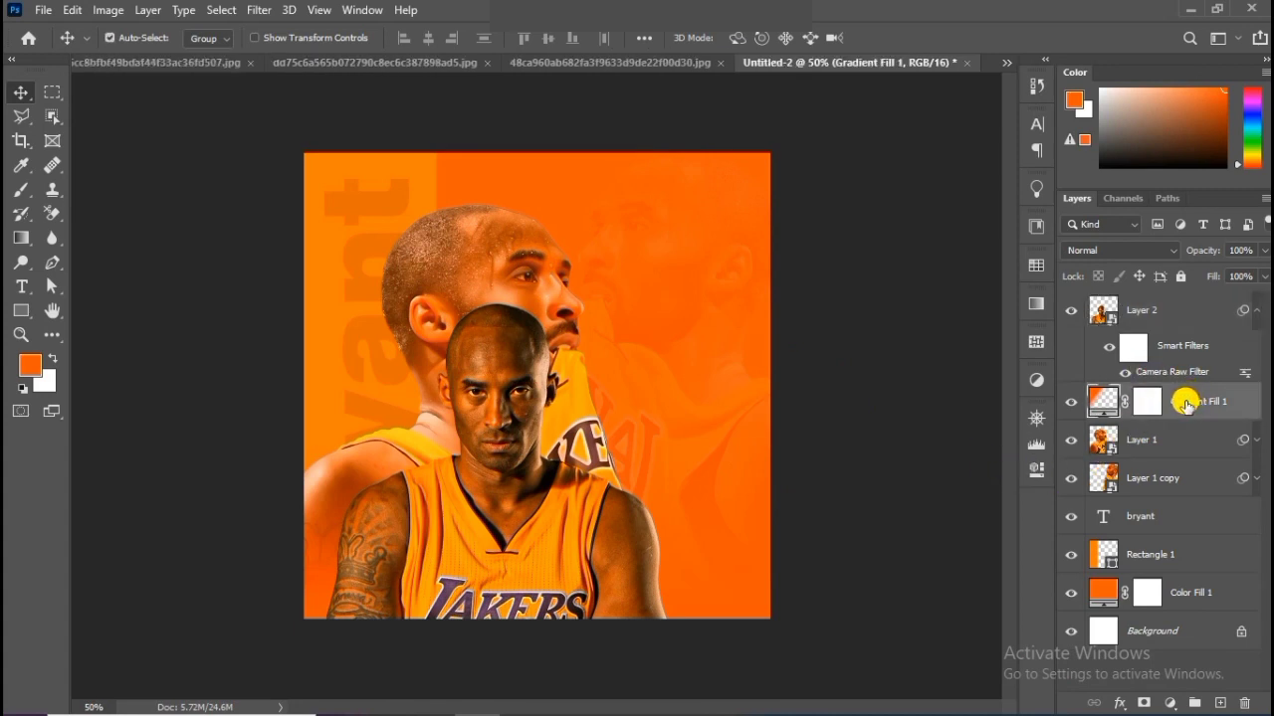
key(ctrl+j)
drag(1201, 421, 1195, 316)
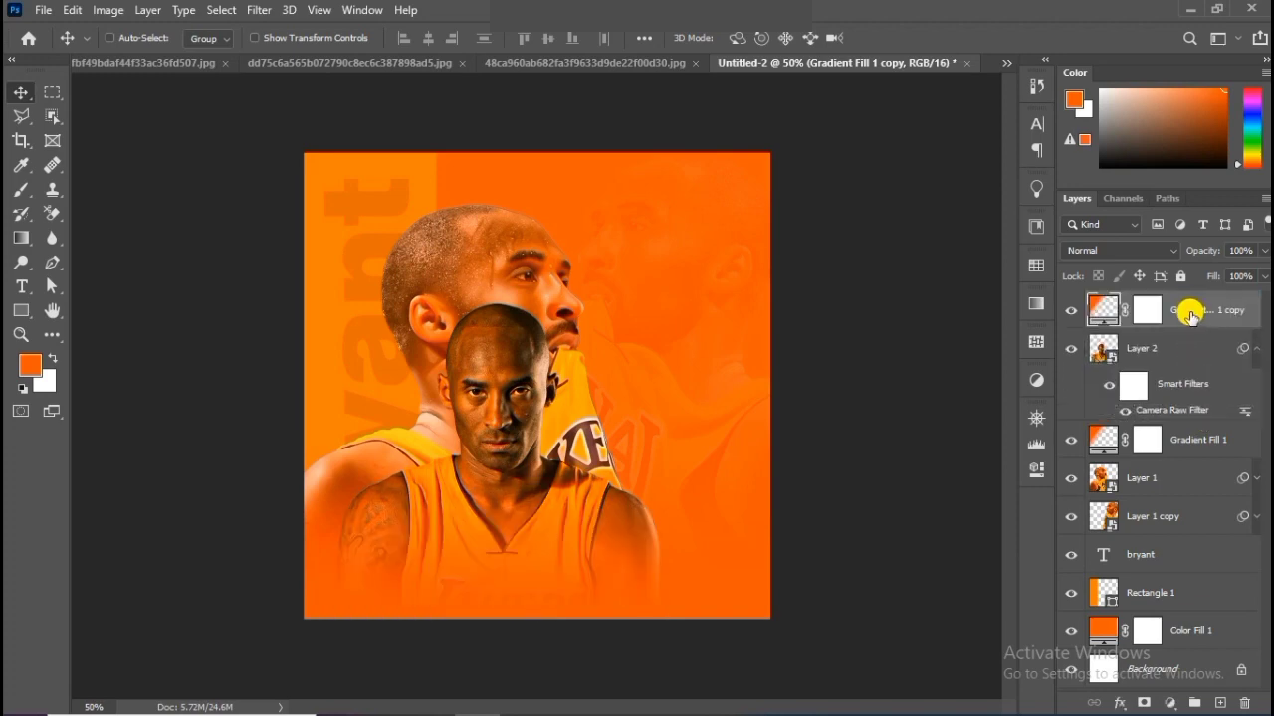
Step: Recolor the copied gradient's starting stop to ff7902, sampled from the lighter orange strip, and set its transparent stop's location to 30%
double_click(1103, 308)
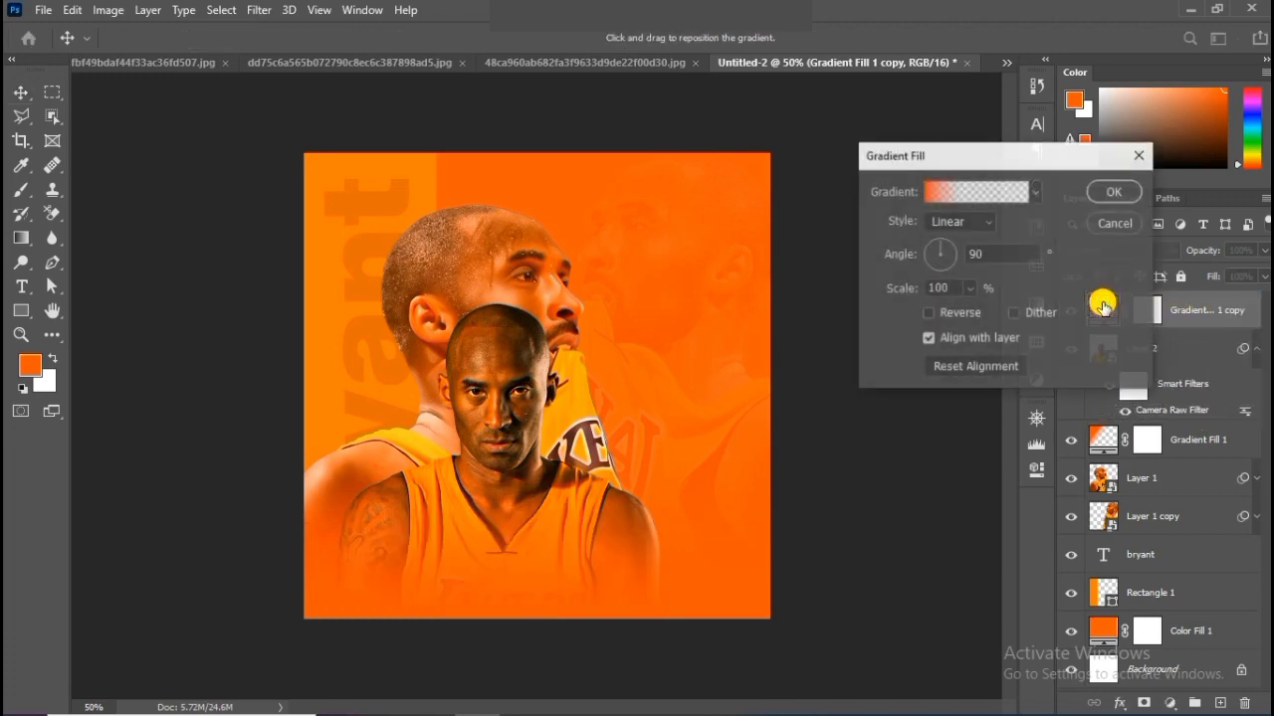
click(980, 190)
click(836, 426)
click(921, 501)
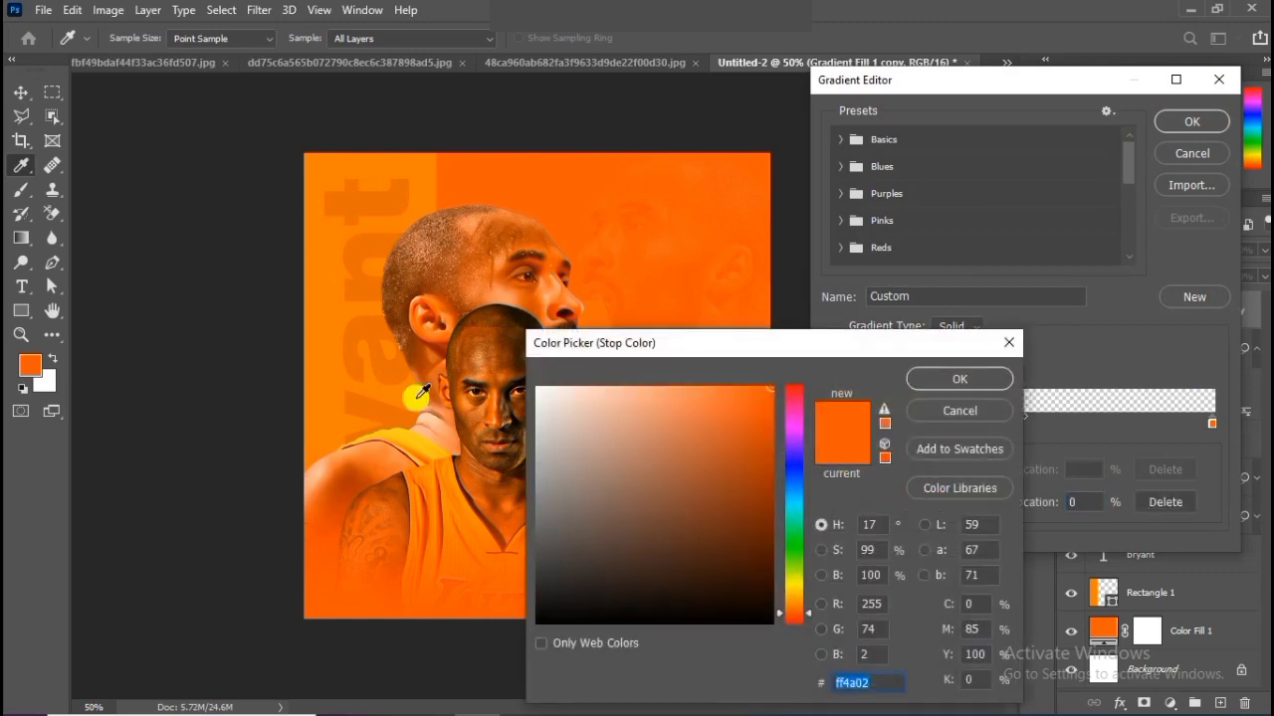
click(308, 317)
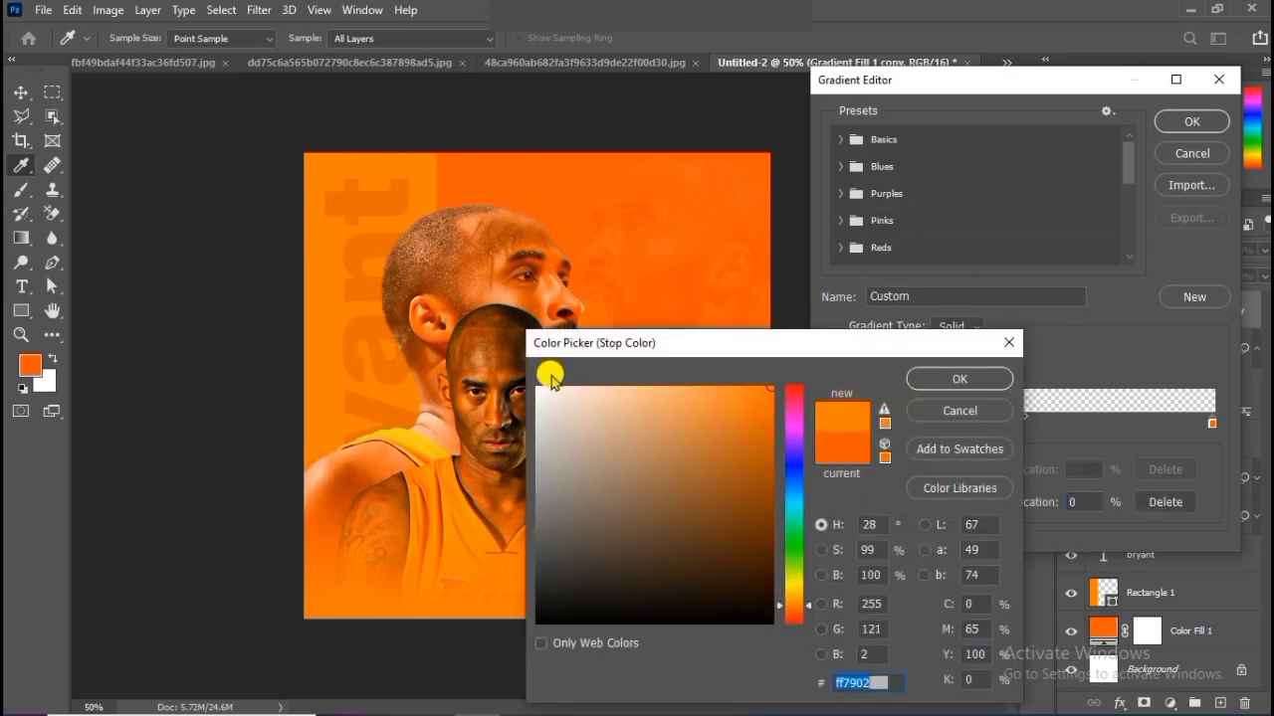
click(959, 378)
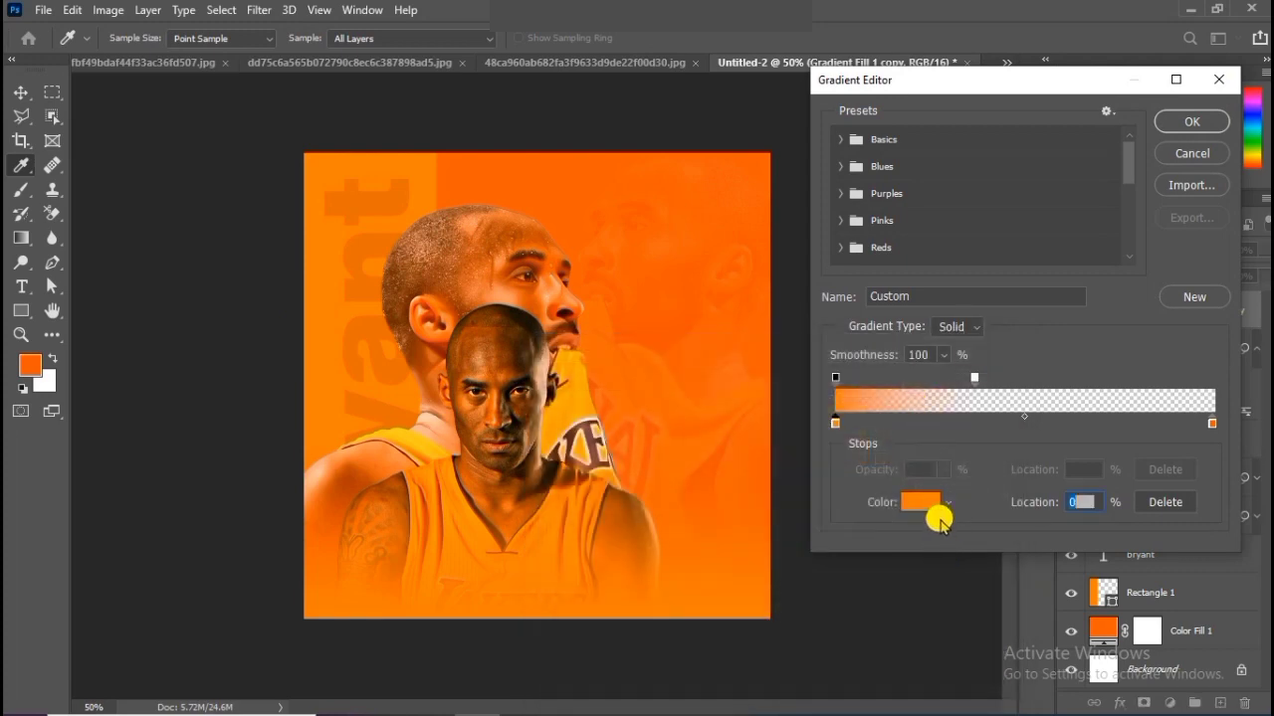
drag(974, 378, 948, 380)
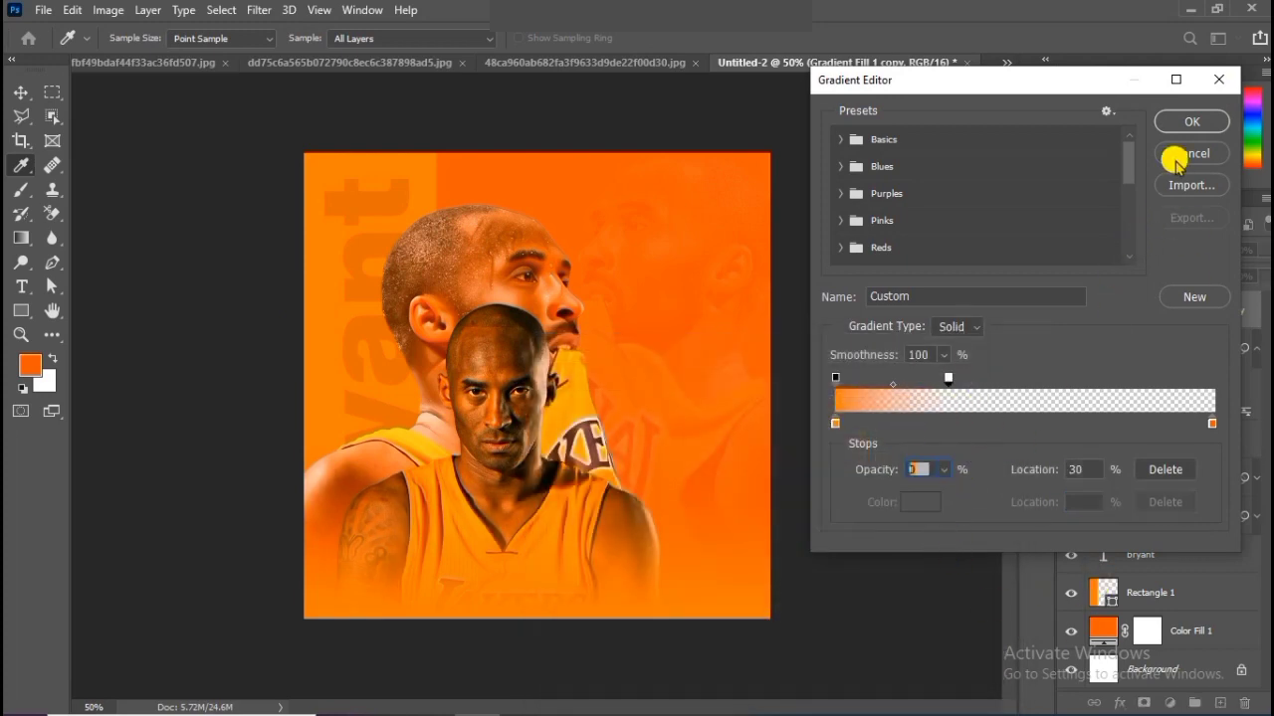
click(1190, 121)
click(1122, 189)
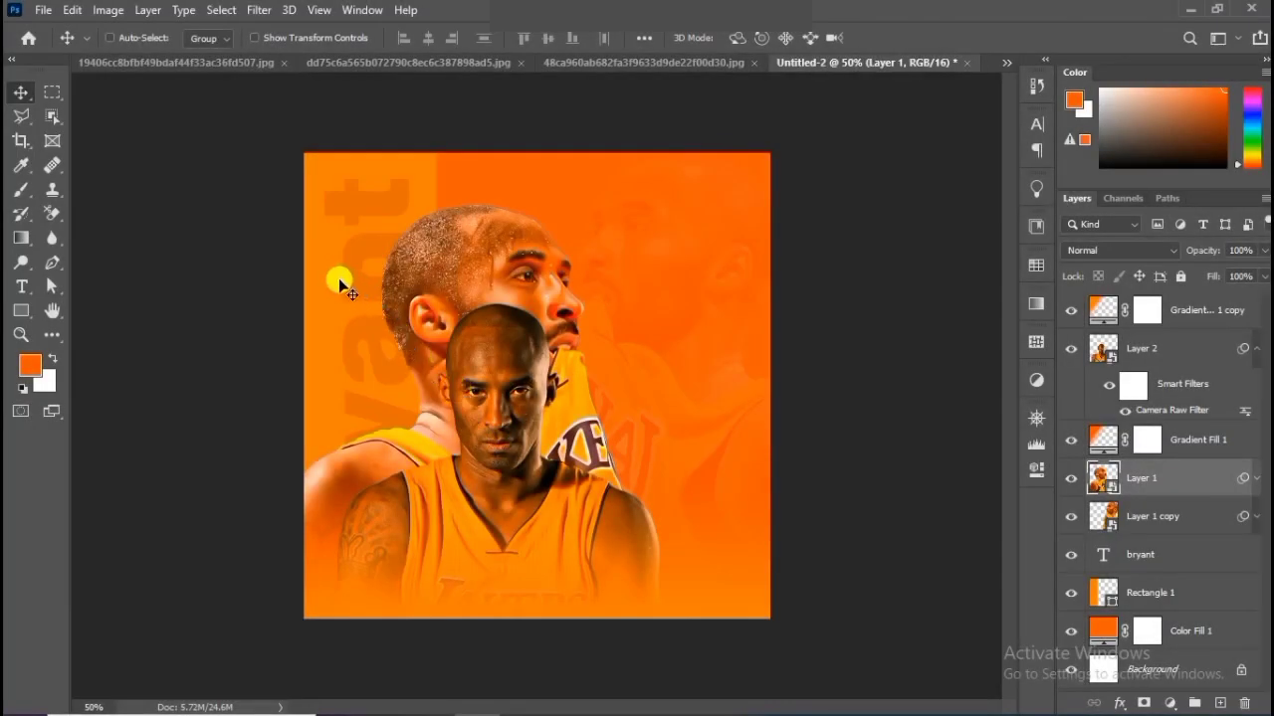
Step: Add horizontal placeholder text "Lorem Ipsum" beside the large profile's face and scale it to about 374%
click(18, 286)
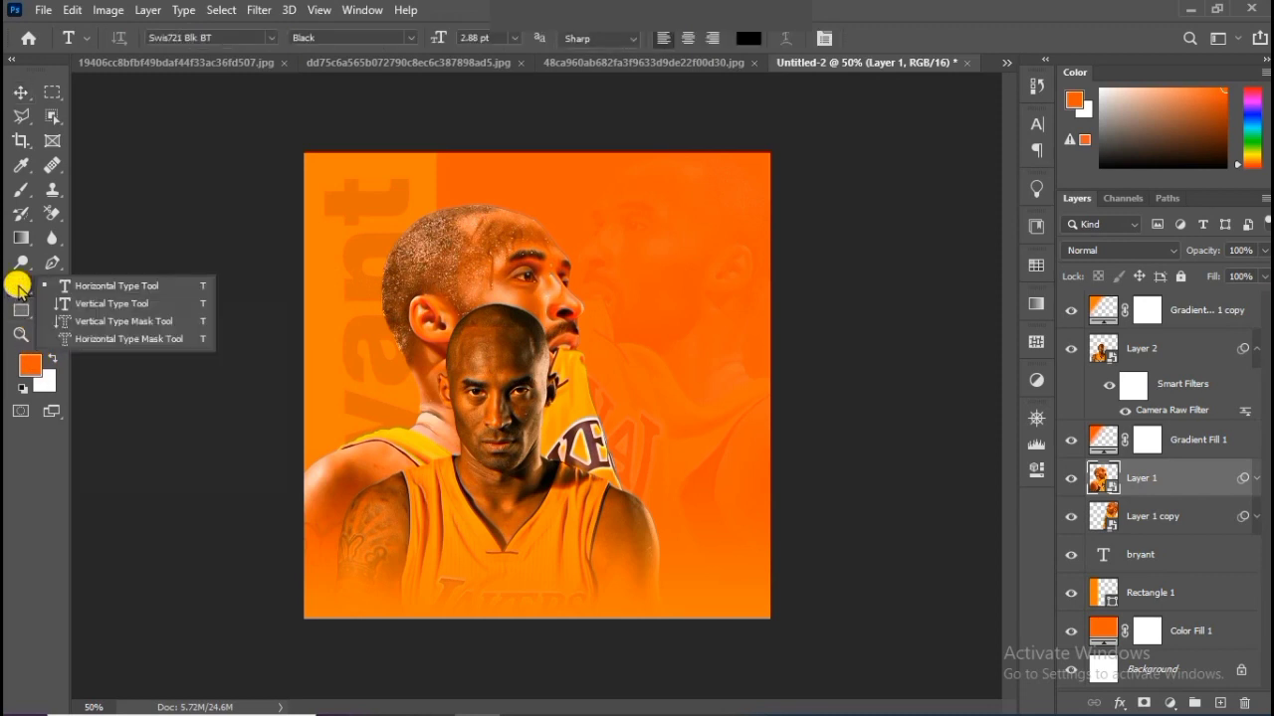
click(142, 286)
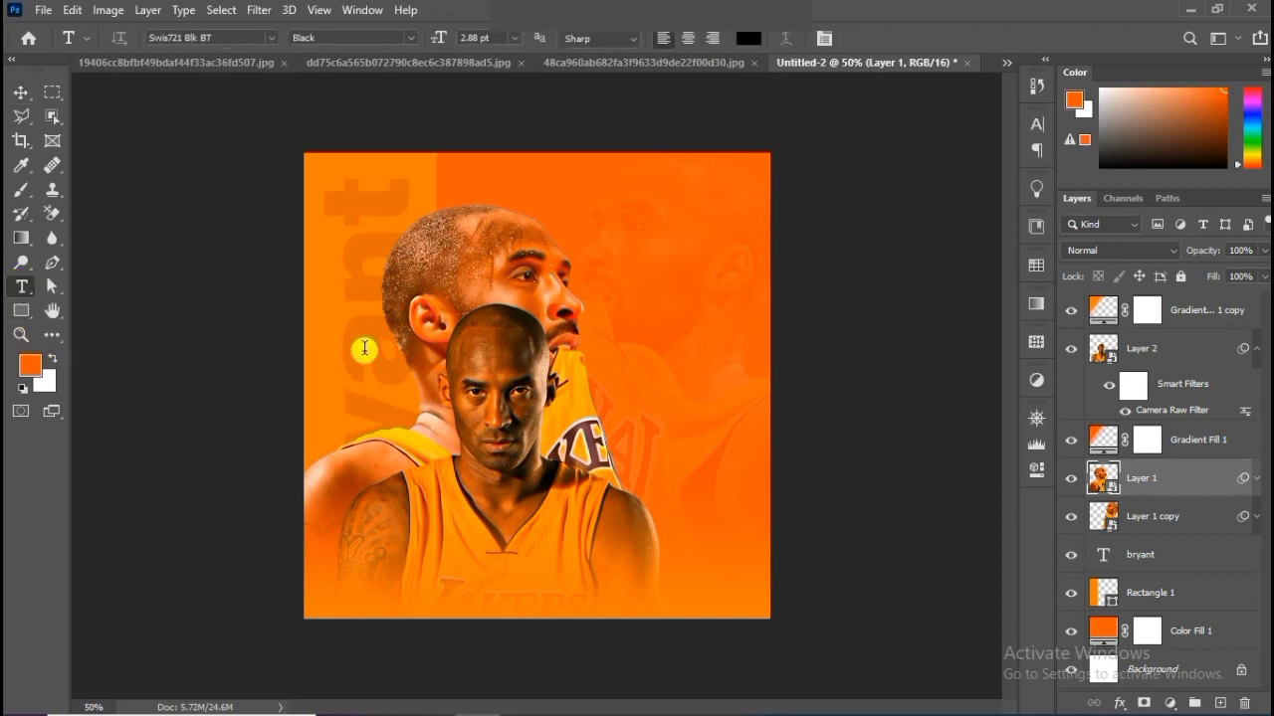
click(631, 289)
drag(630, 298, 667, 275)
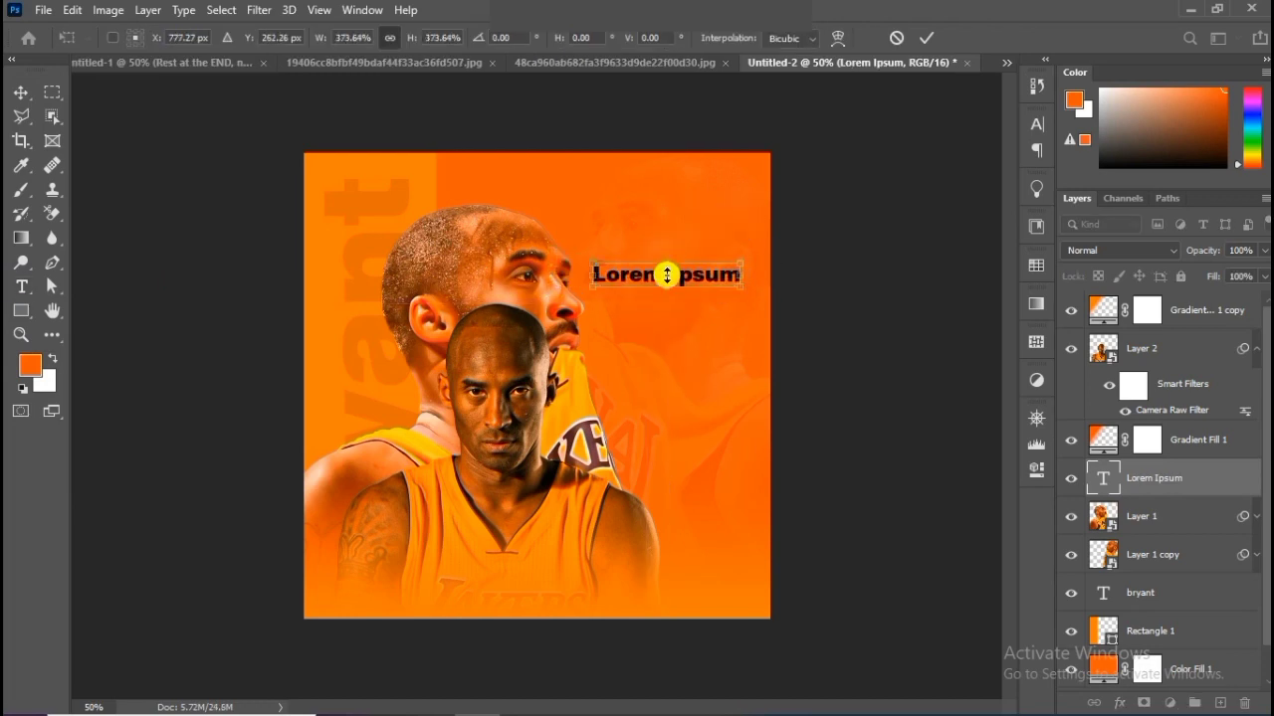
click(19, 92)
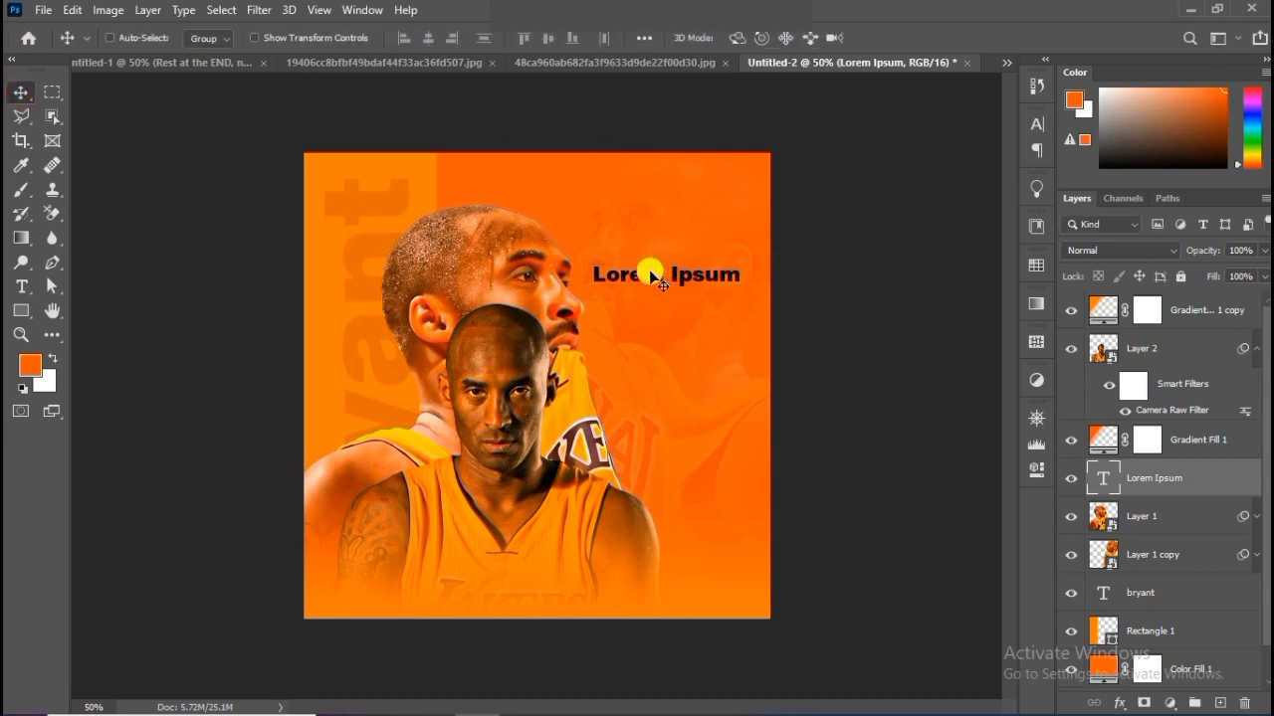
Step: Replace the "Lorem Ipsum" placeholder with "KOBE" and color the text white
click(21, 287)
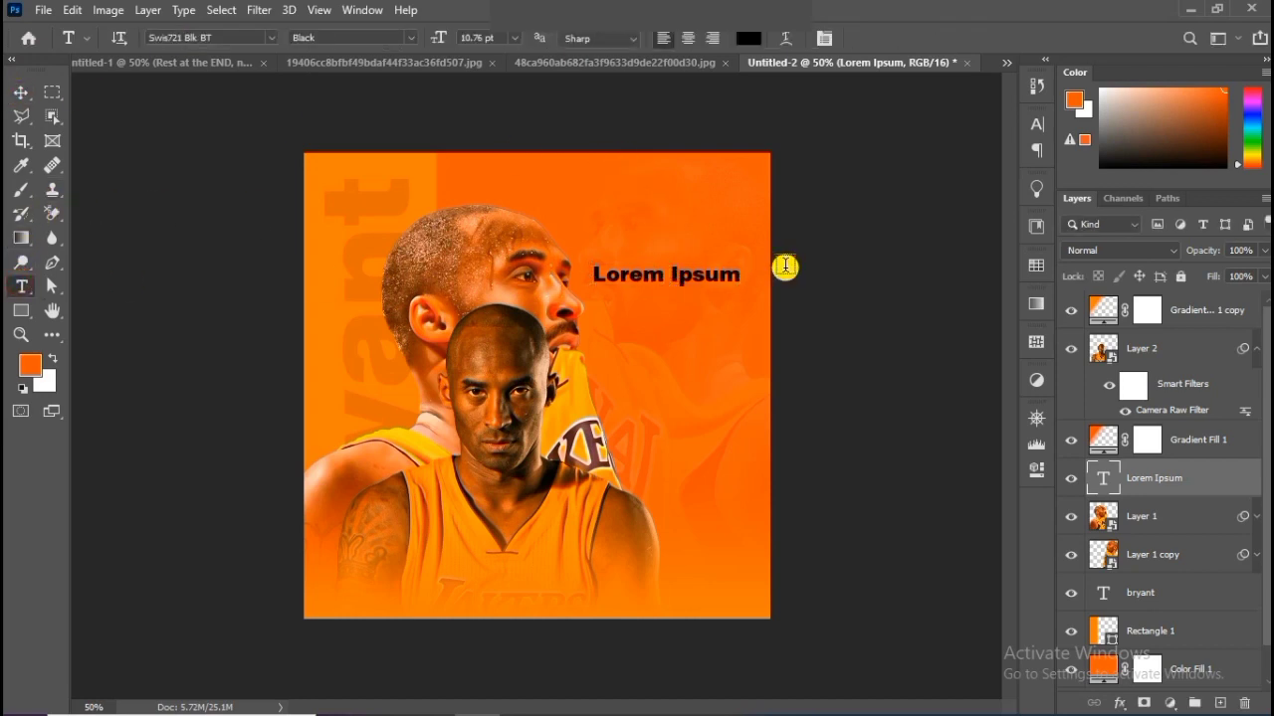
triple_click(669, 278)
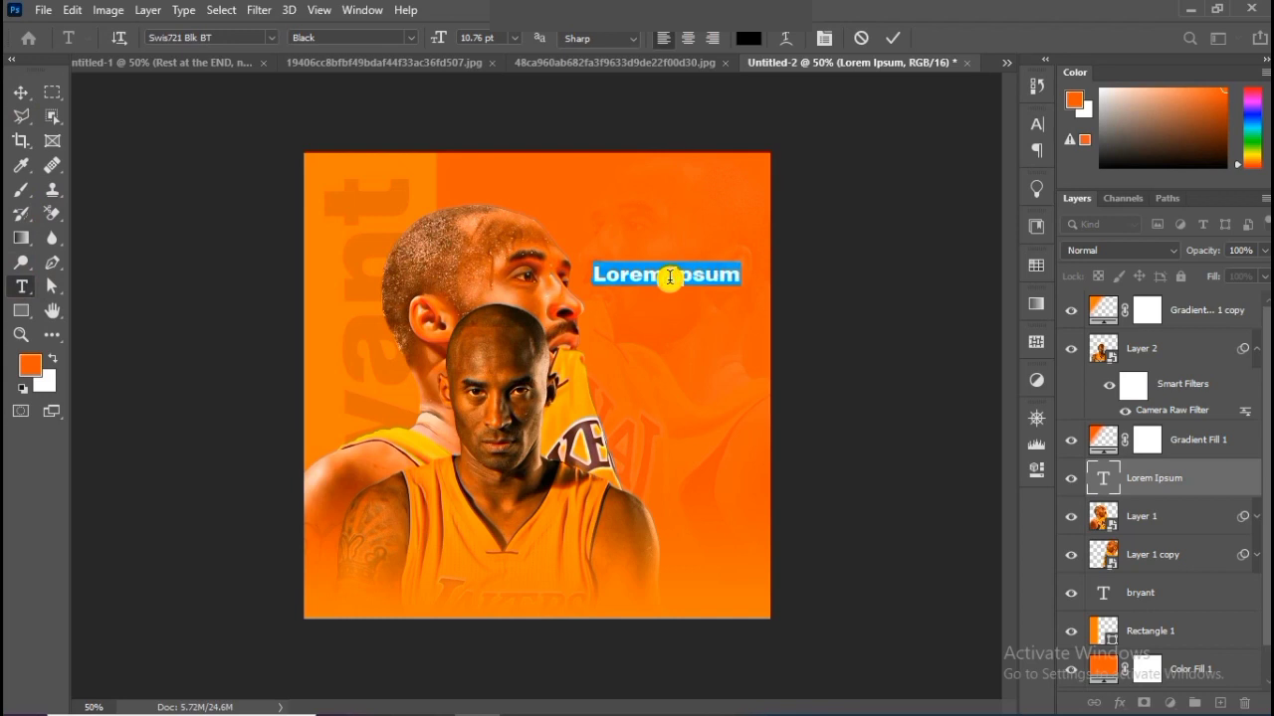
text(KOBE)
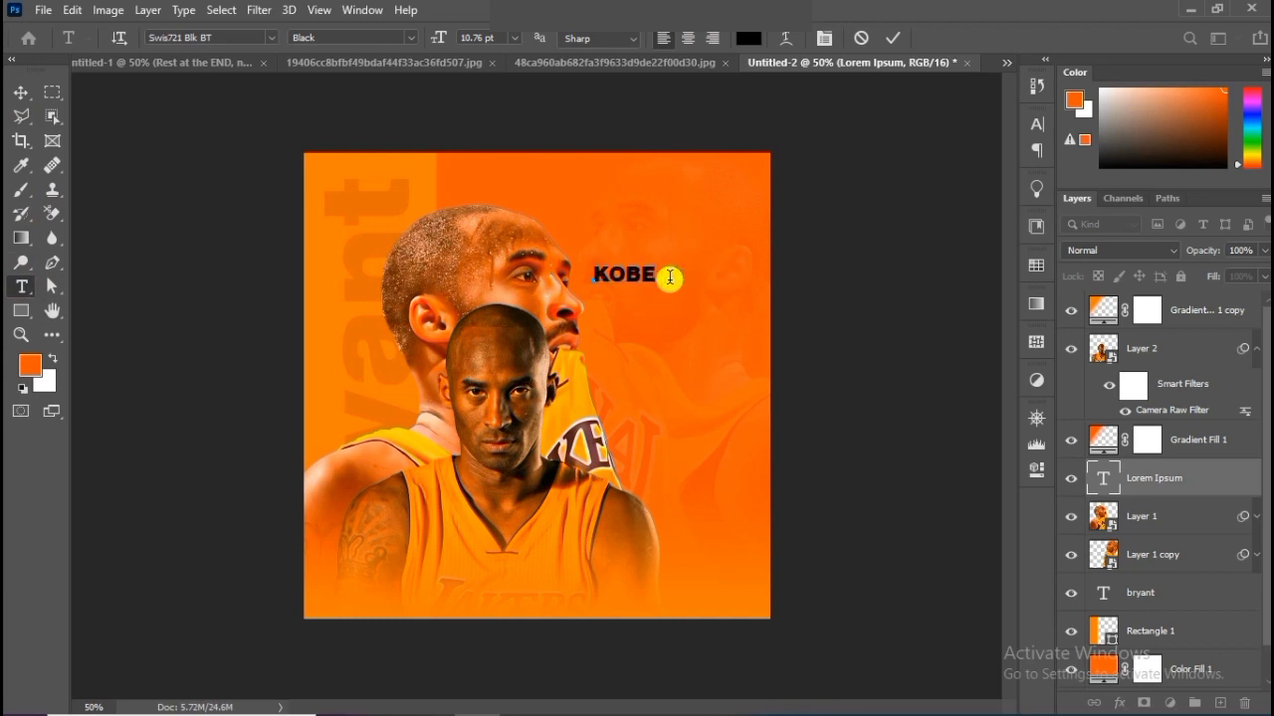
double_click(626, 281)
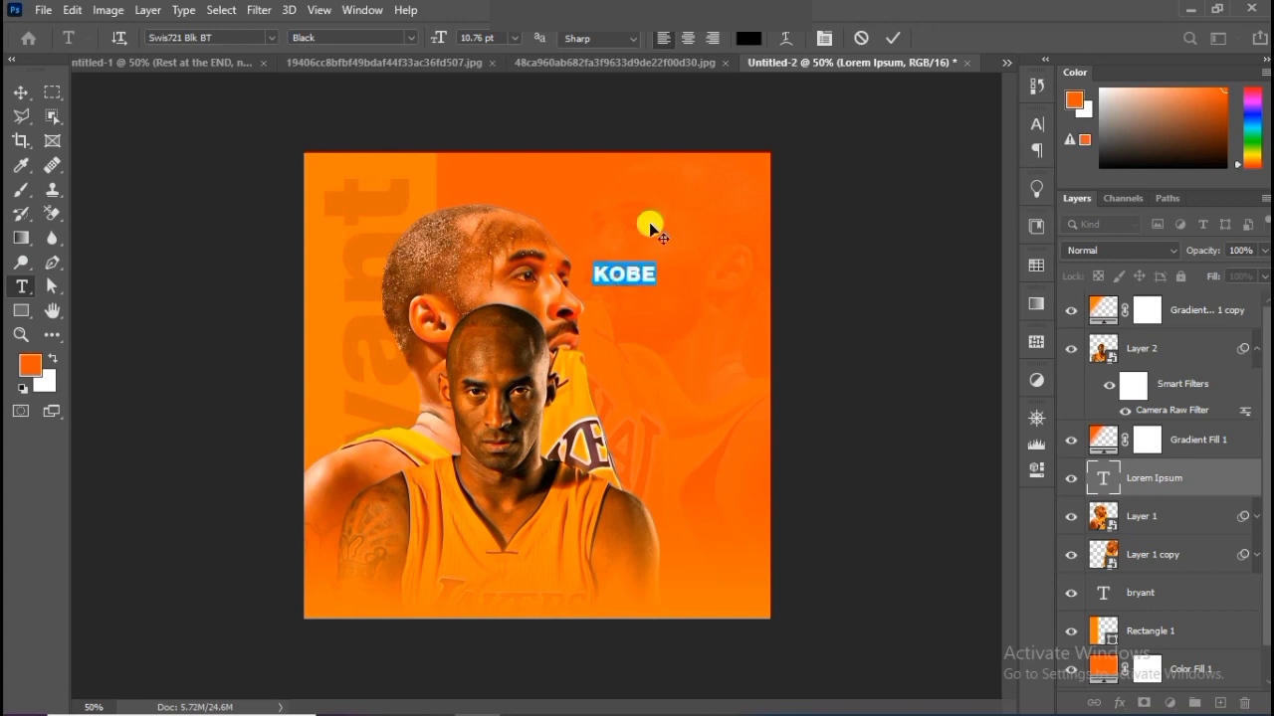
click(748, 37)
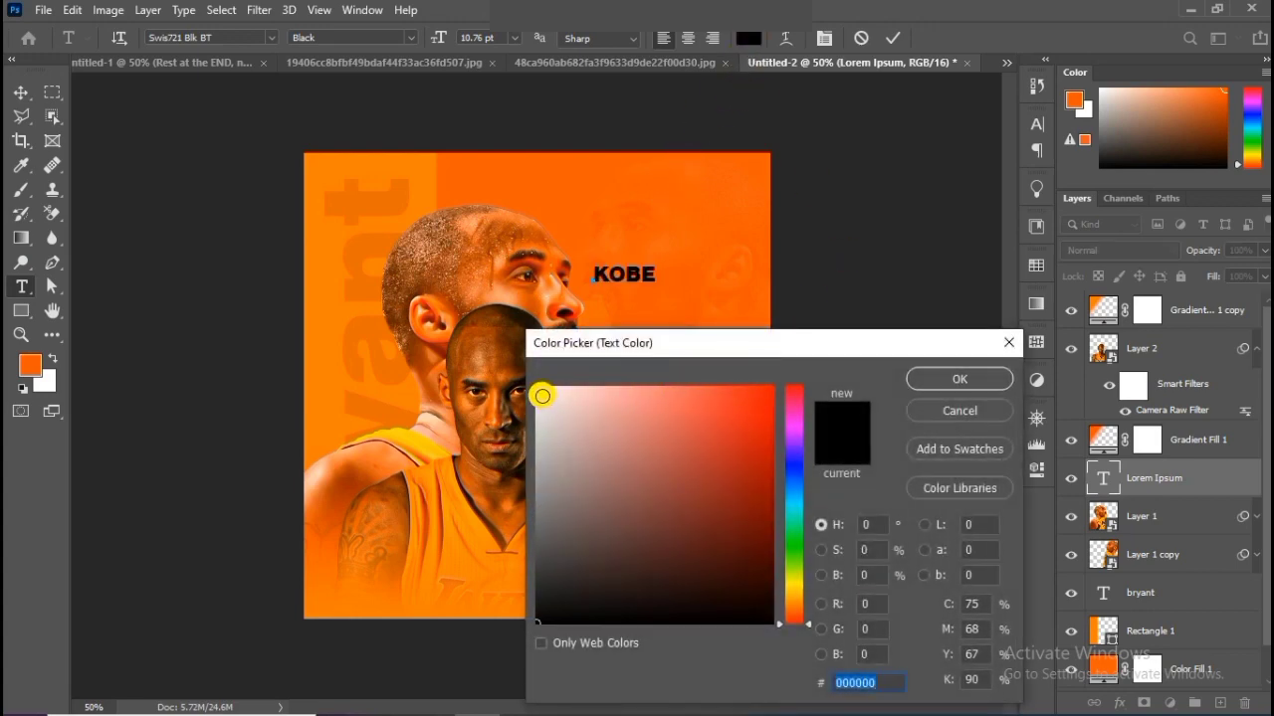
click(545, 396)
click(925, 379)
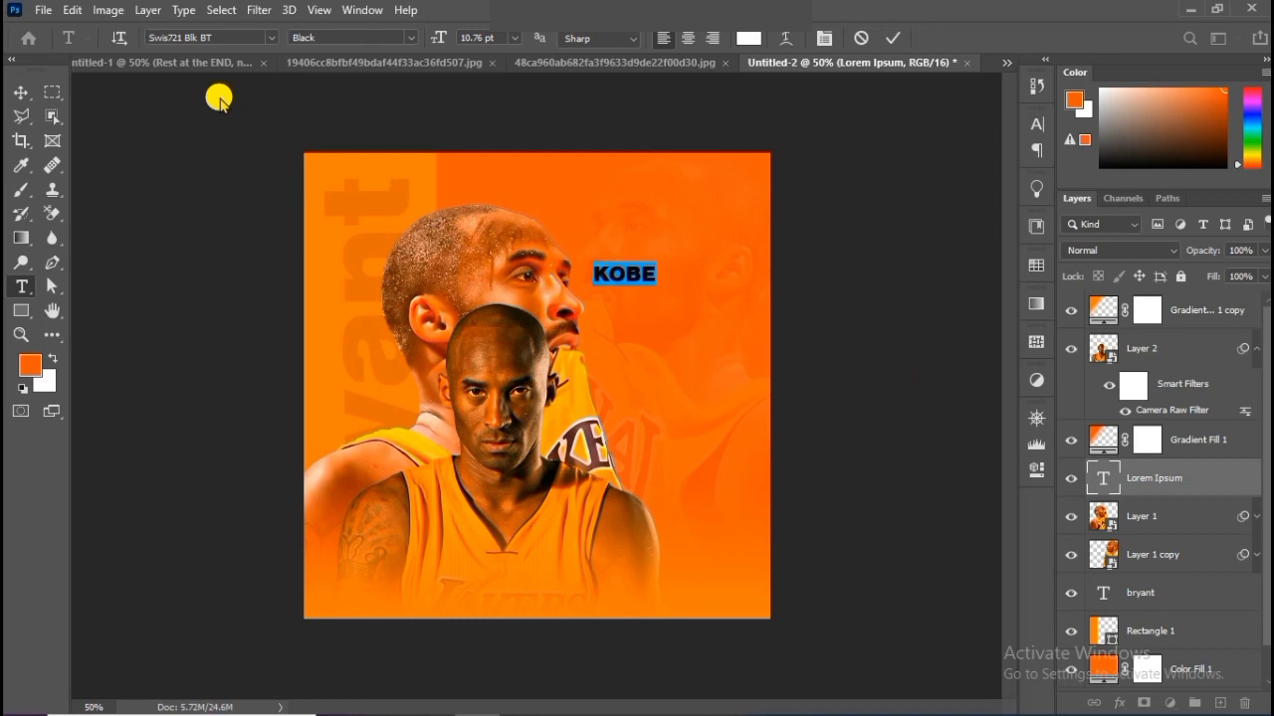
Step: Set the "KOBE" text's font to Agency FB with a tracking of 100
click(268, 38)
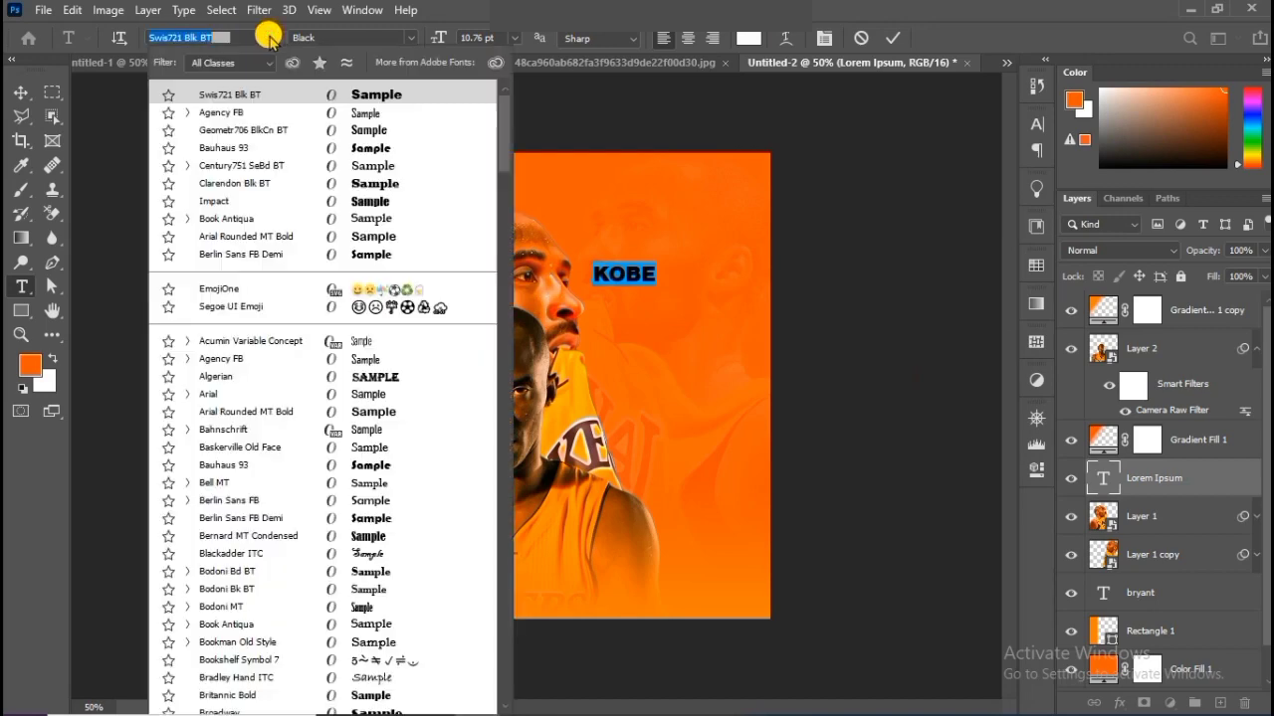
click(240, 114)
click(824, 37)
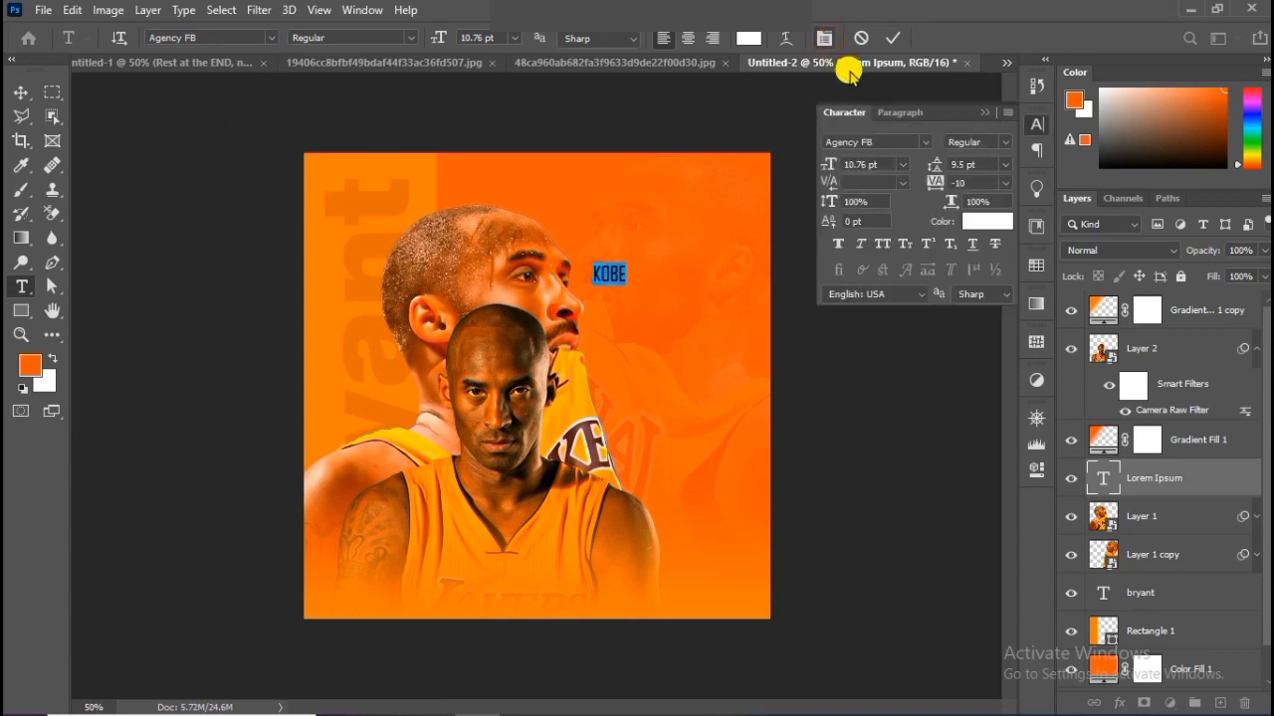
click(1005, 183)
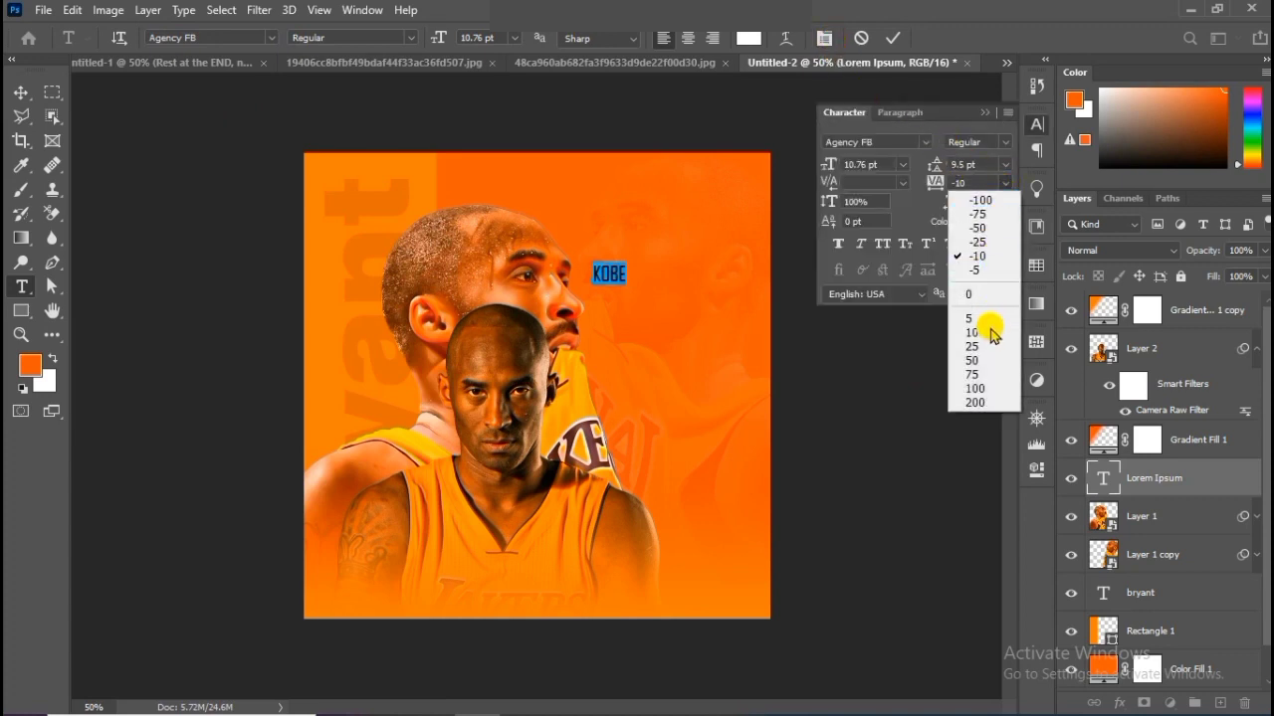
click(983, 389)
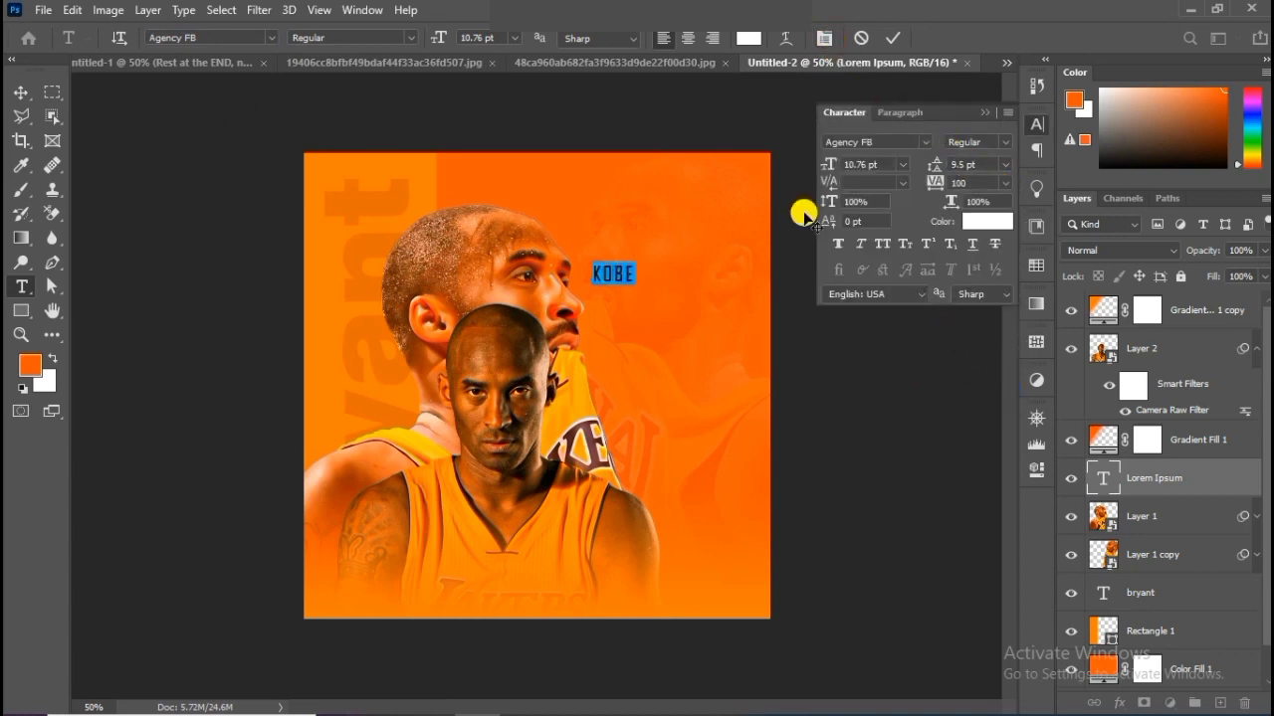
click(20, 90)
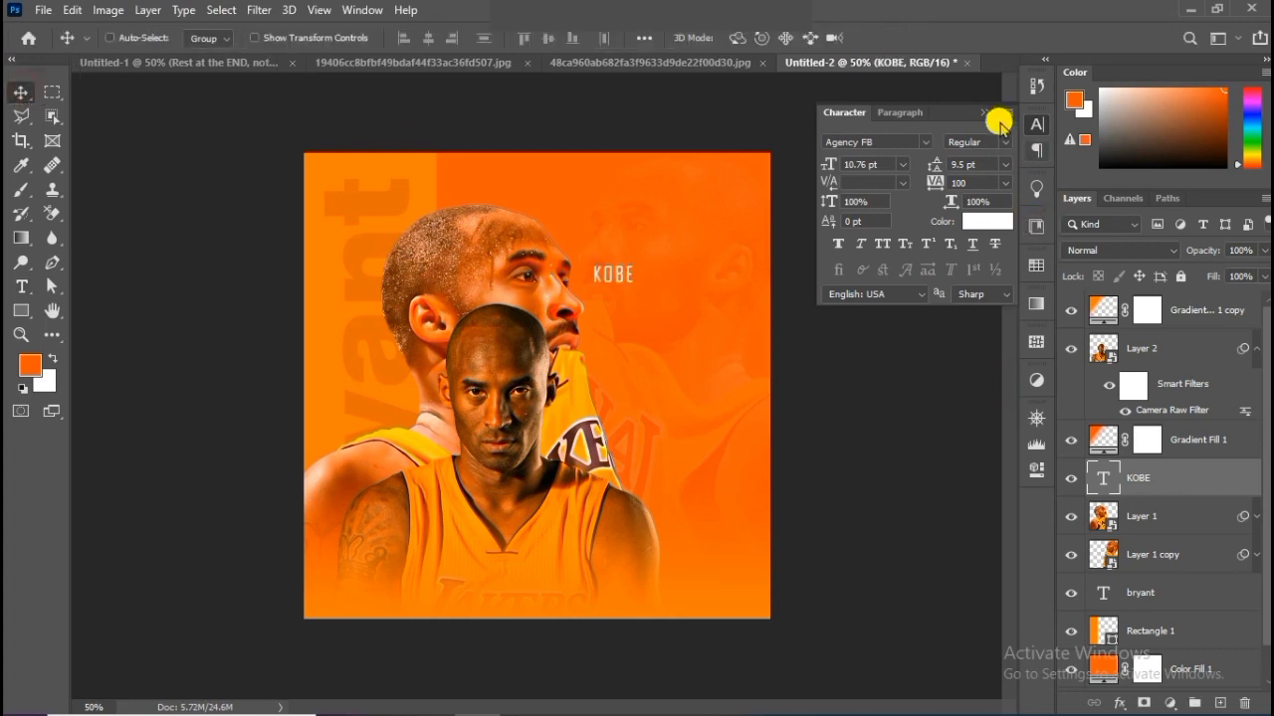
click(986, 112)
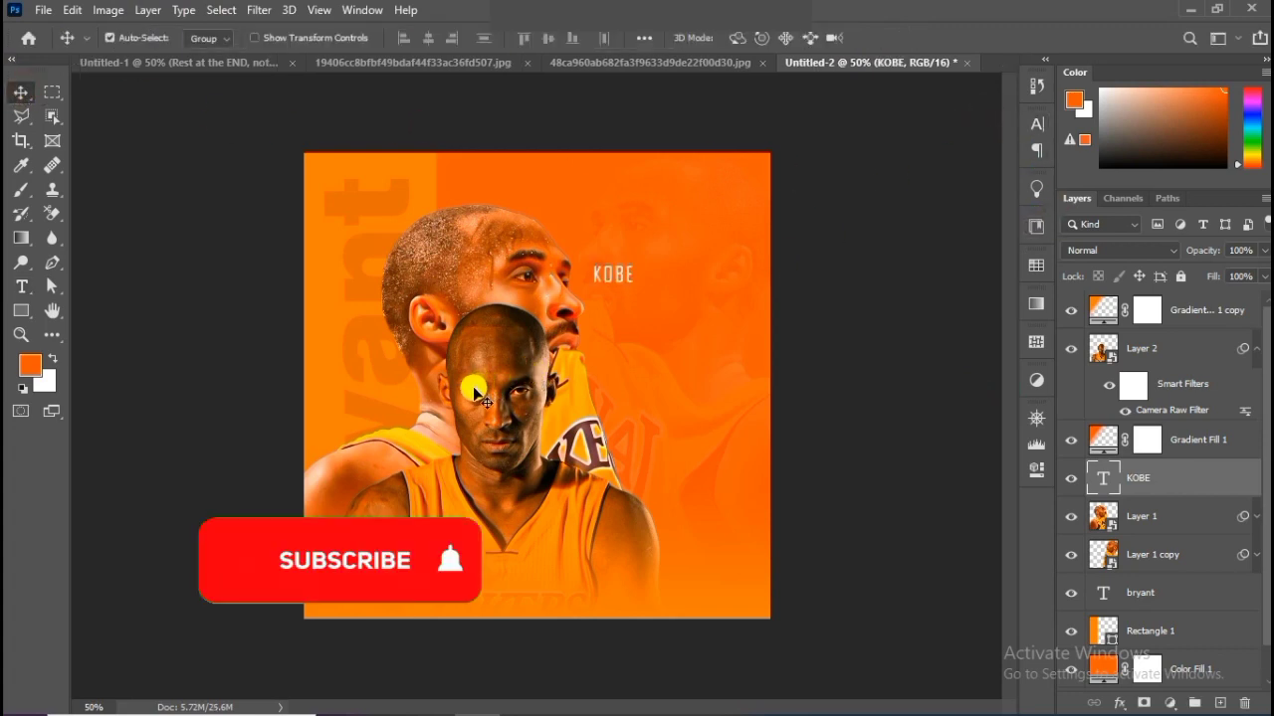
Step: Scale the "KOBE" title to about 210% and position it just beside the large profile's nose, around X 733 px, Y 322 px
key(ctrl+t)
drag(627, 285, 662, 303)
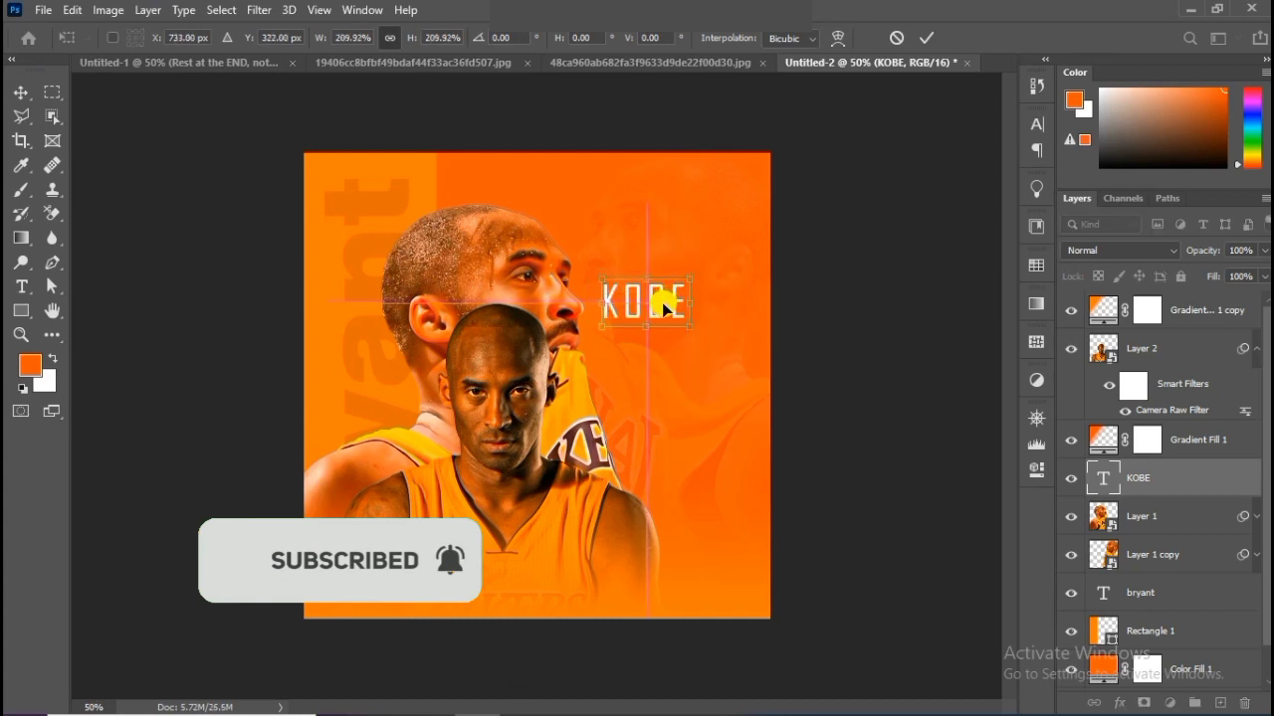
key(Return)
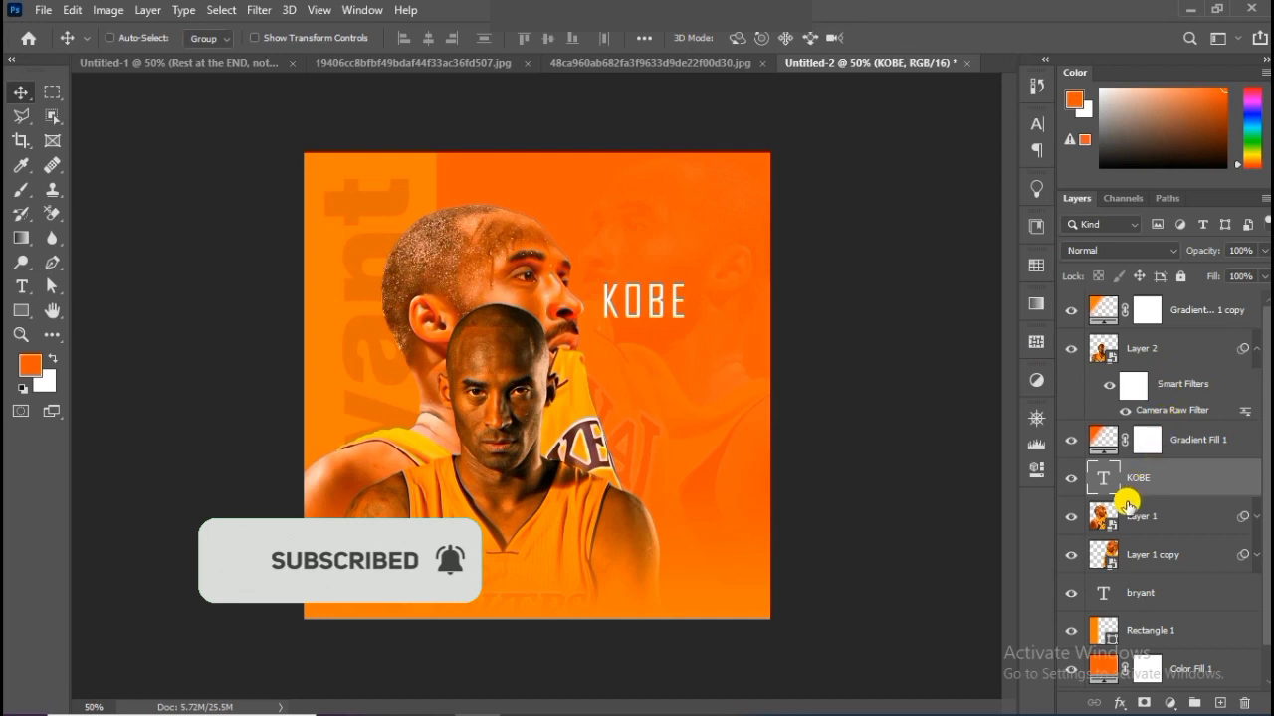
Step: Lower the ghosted mirrored player layer's opacity to 12%
click(1154, 560)
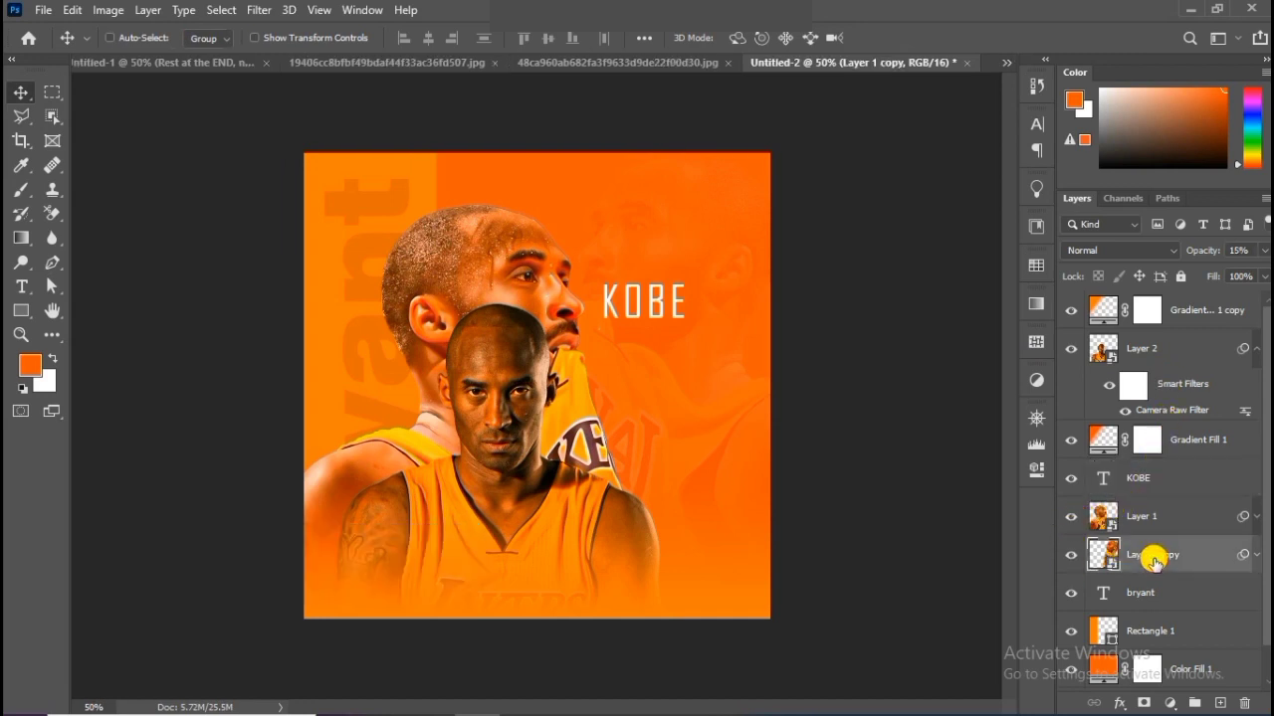
click(1262, 251)
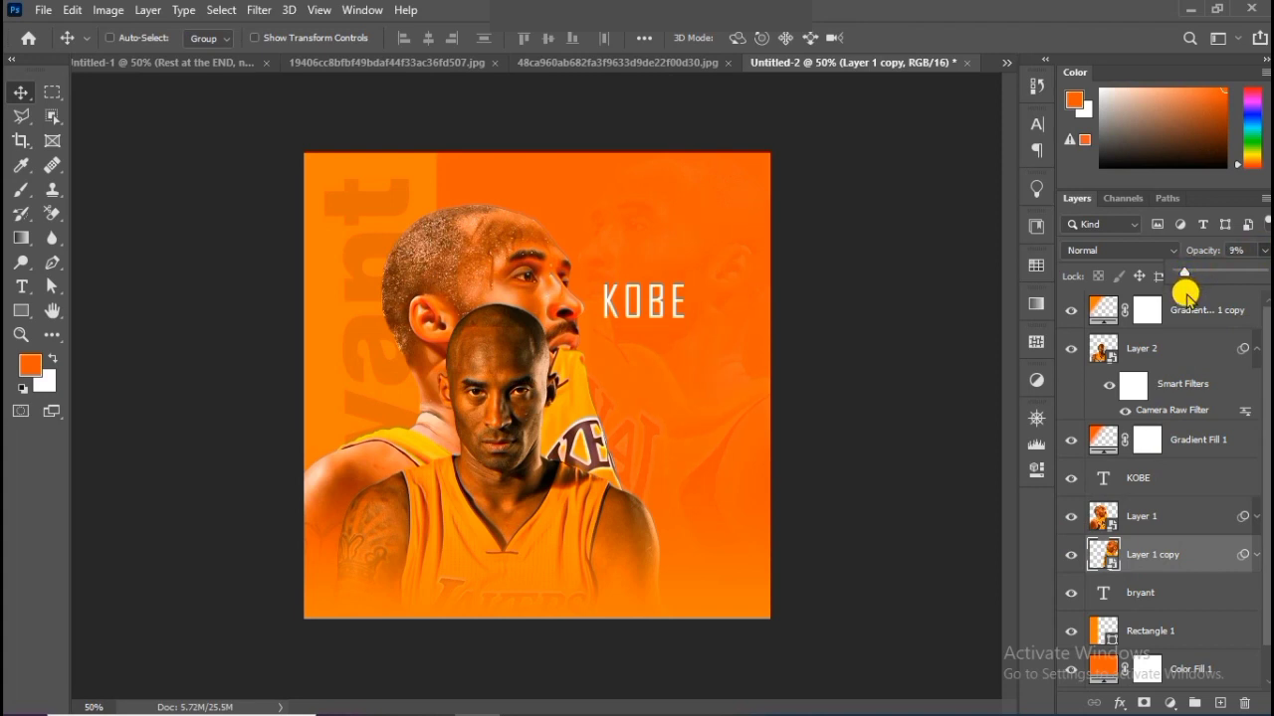
click(800, 328)
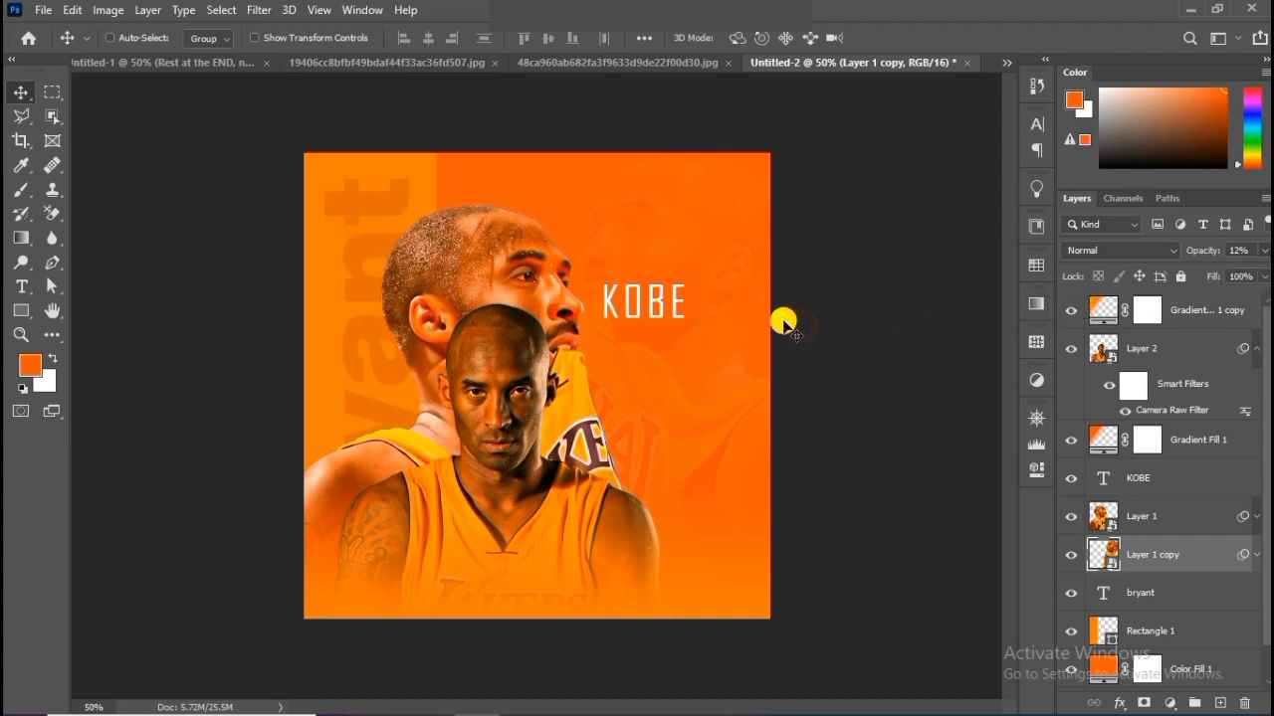
Step: Duplicate the "KOBE" text layer and place the copy directly beneath the original title, aligned with it
click(1174, 487)
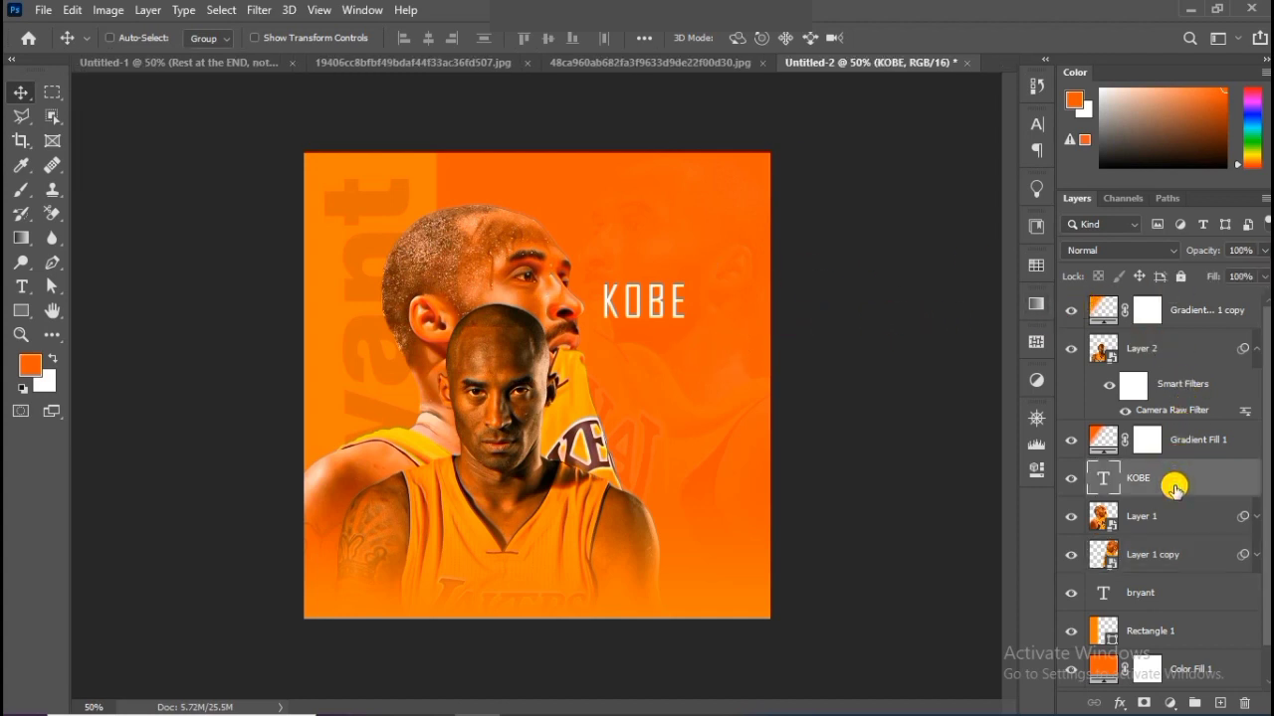
key(ctrl+j)
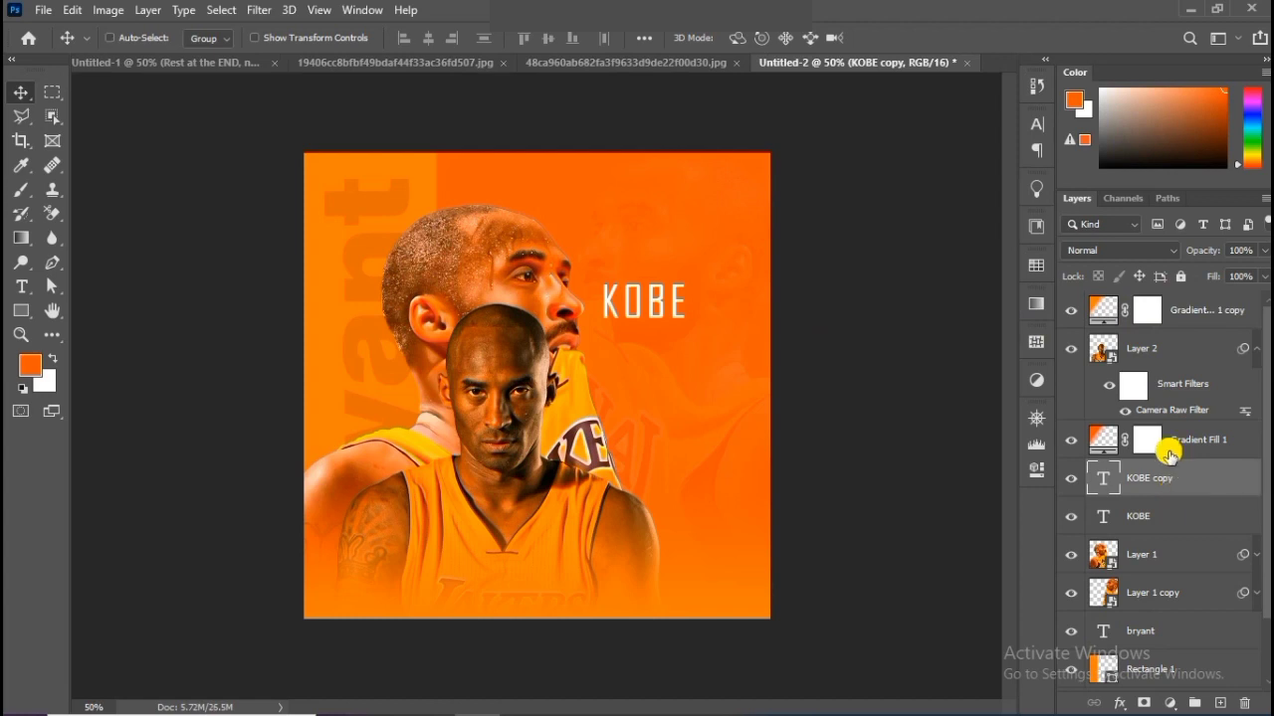
drag(659, 309, 659, 354)
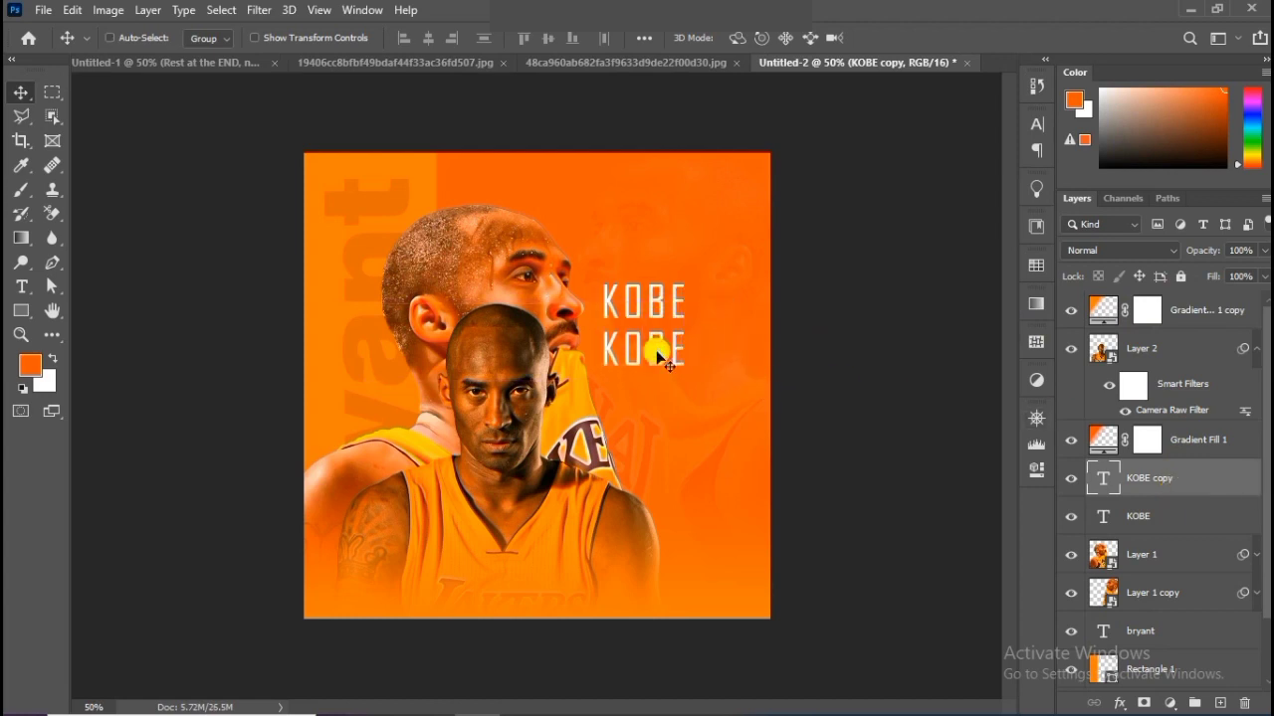
Step: Replace the text of the lower "KOBE" copy with "BRYANT"
click(21, 286)
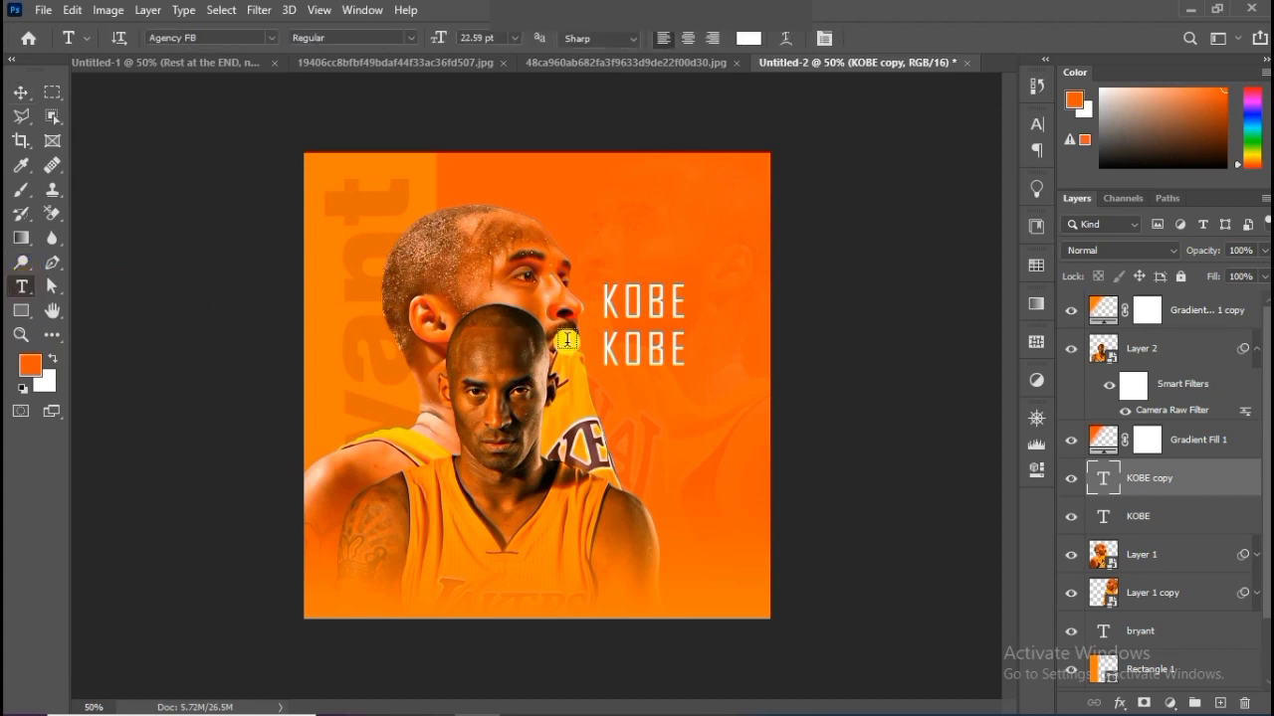
double_click(649, 349)
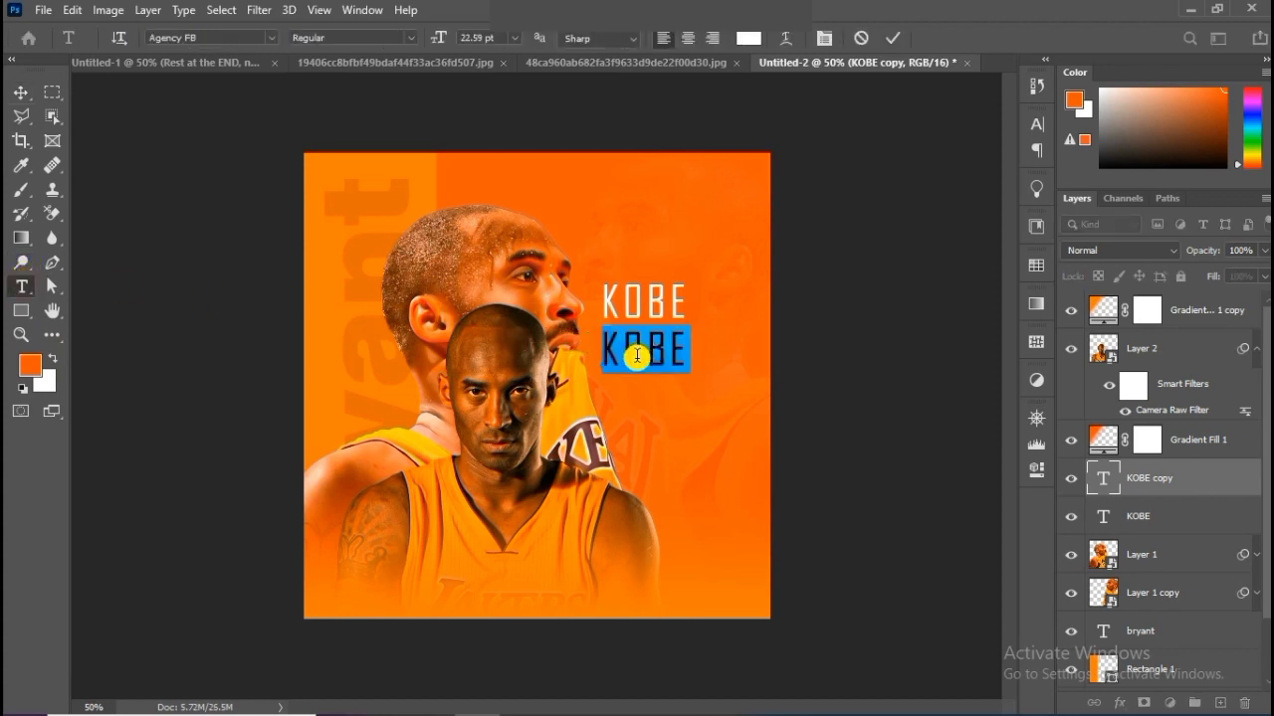
text(BR)
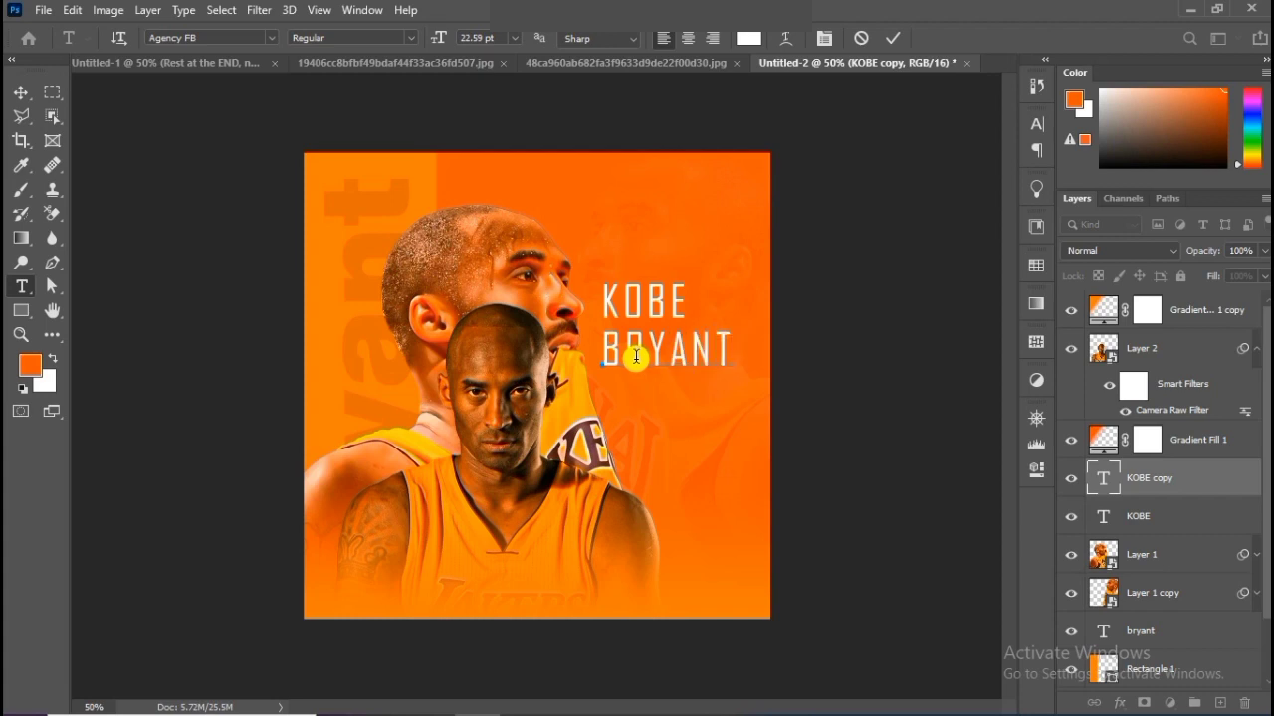
text(YANT)
Step: Color the "BRYANT" title black (000000) and nudge it up slightly closer to "KOBE"
double_click(665, 348)
click(748, 38)
drag(560, 614, 529, 631)
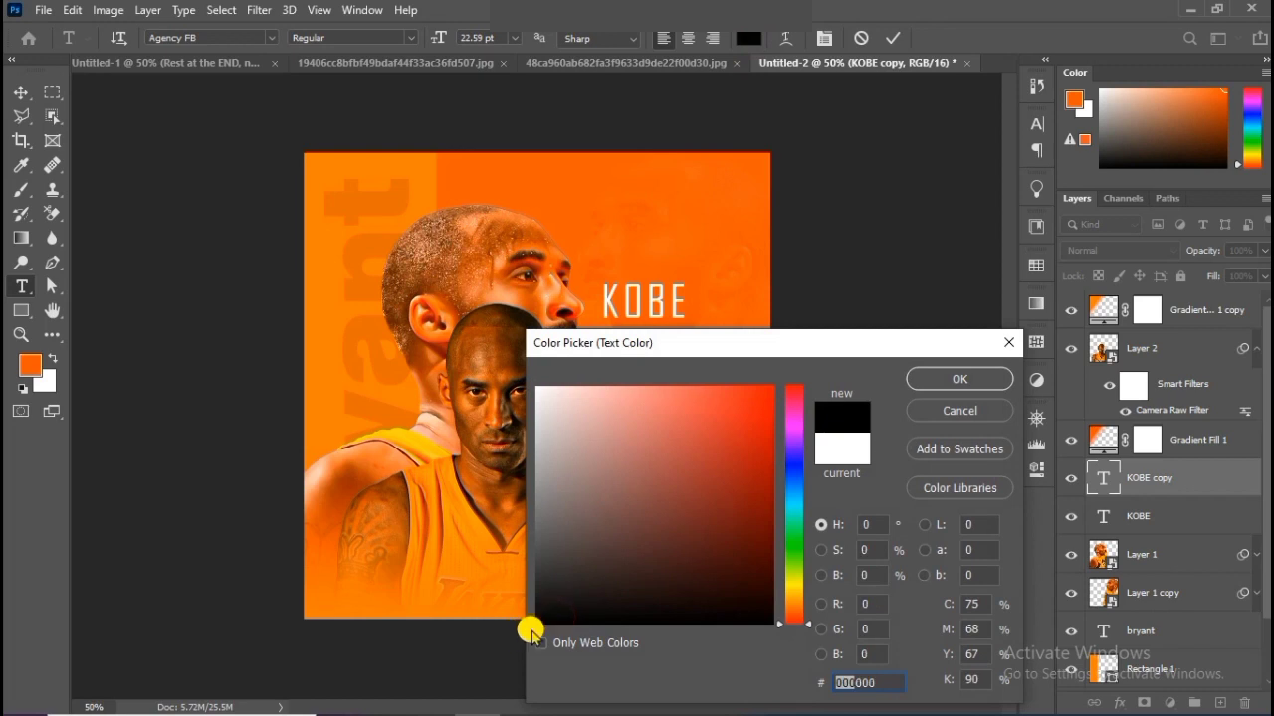
click(924, 381)
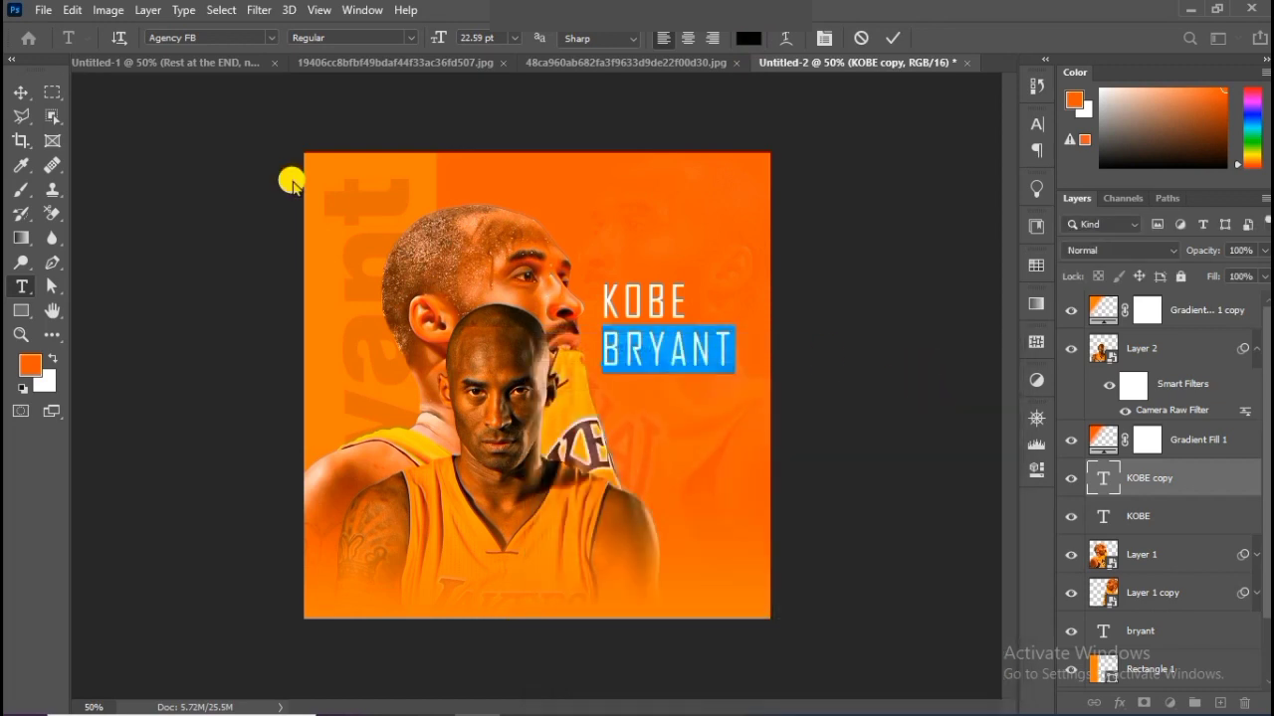
click(32, 90)
drag(677, 345, 675, 338)
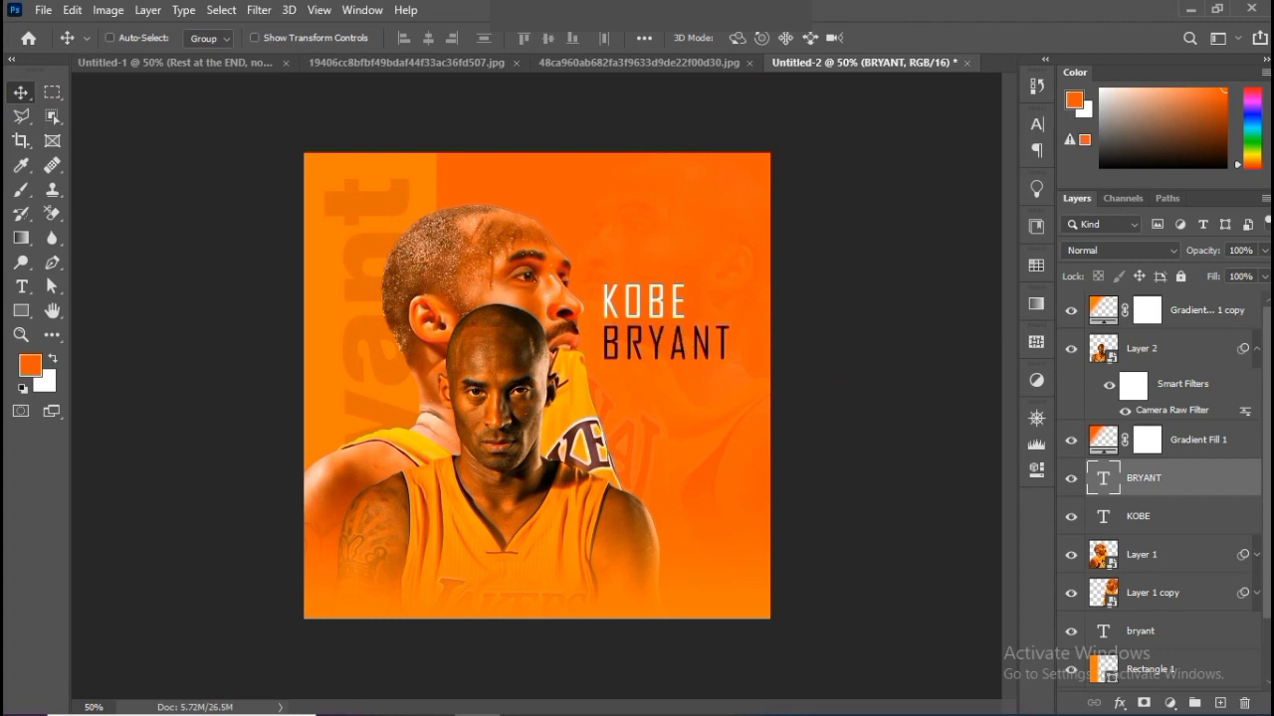
Step: Add a new empty layer directly above the Rectangle 1 layer
scroll(1261, 553, down, 2)
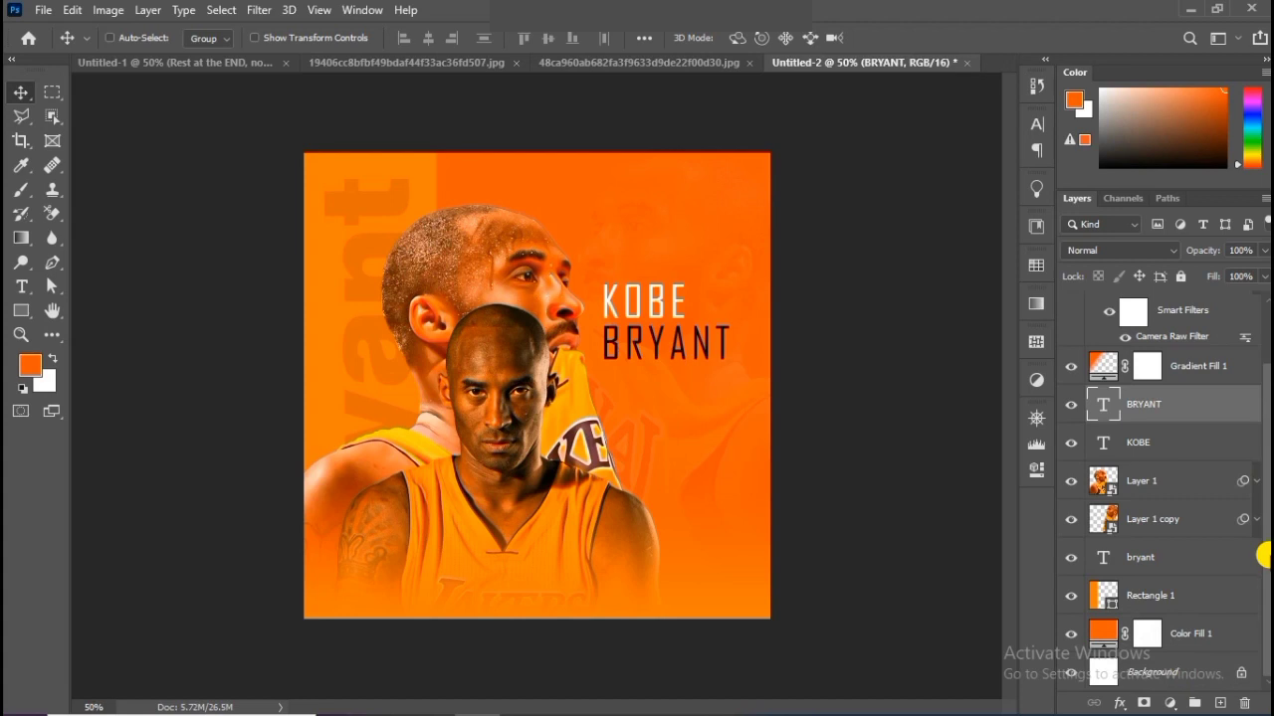
click(1207, 587)
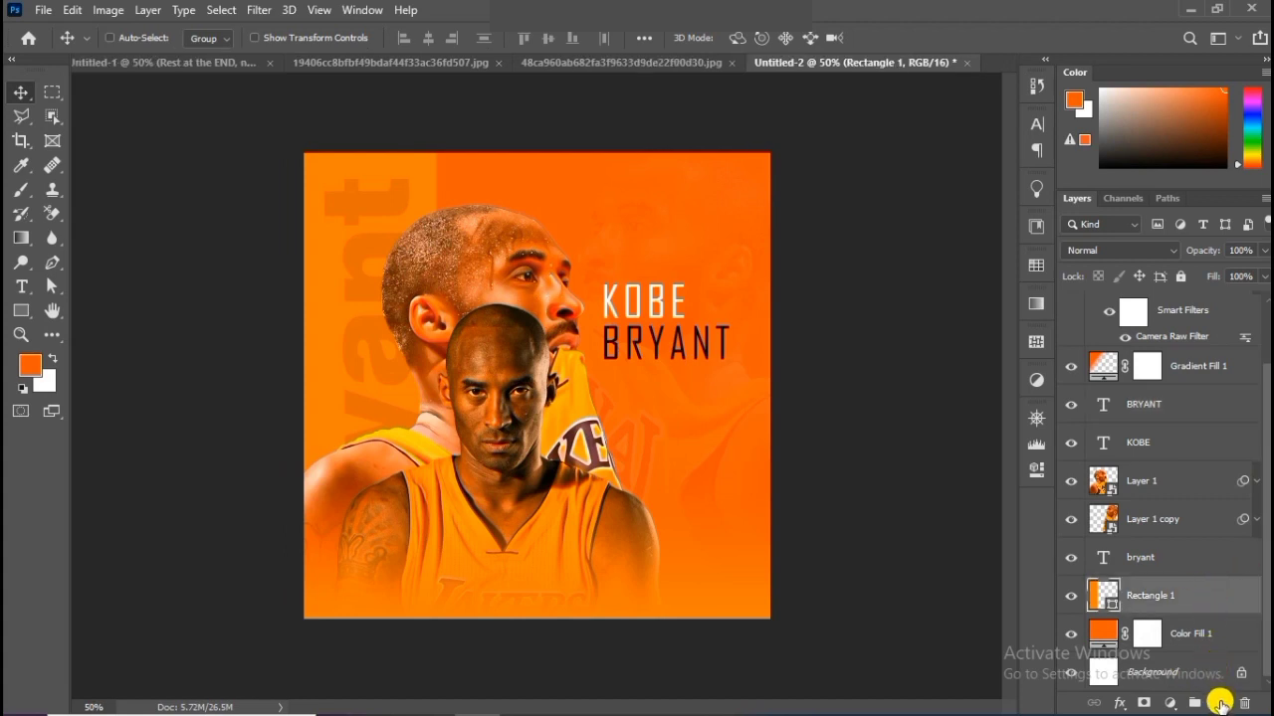
click(1220, 705)
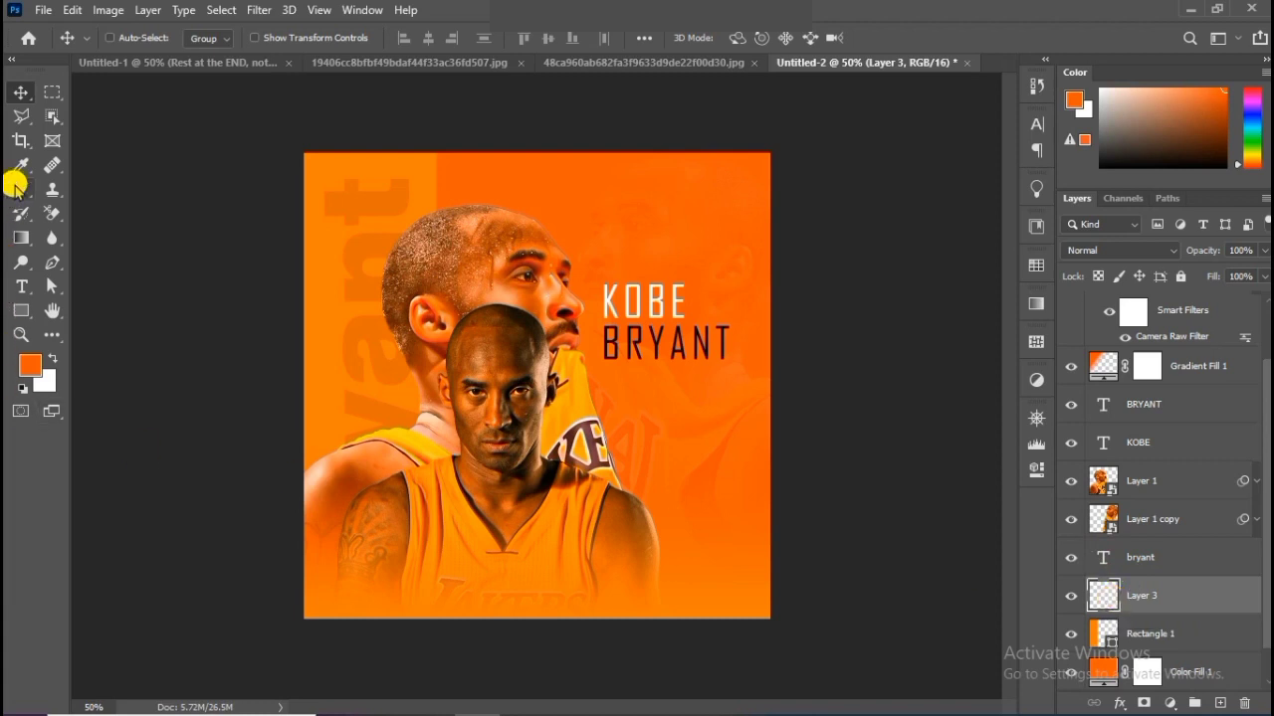
Step: Paint an orange glow at the poster's upper-left corner with an 800 px Soft Round brush and set its layer to Linear Dodge (Add)
click(18, 187)
right_click(28, 192)
click(77, 190)
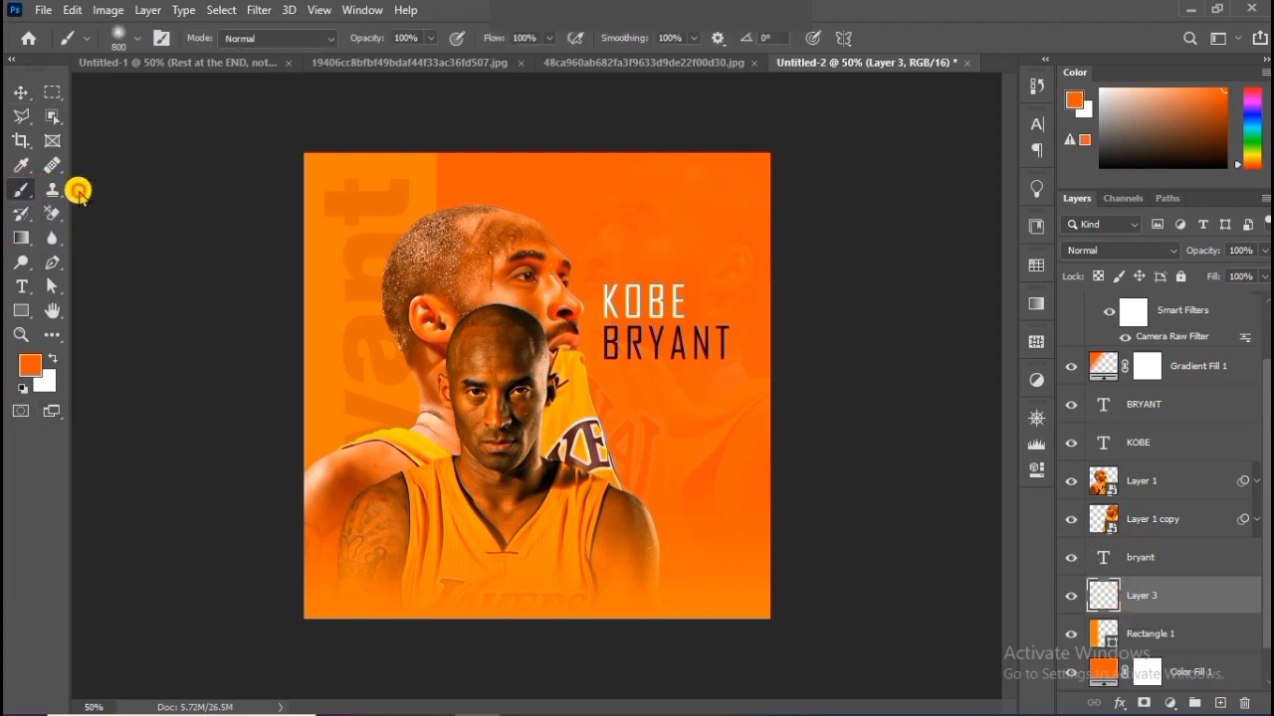
click(136, 38)
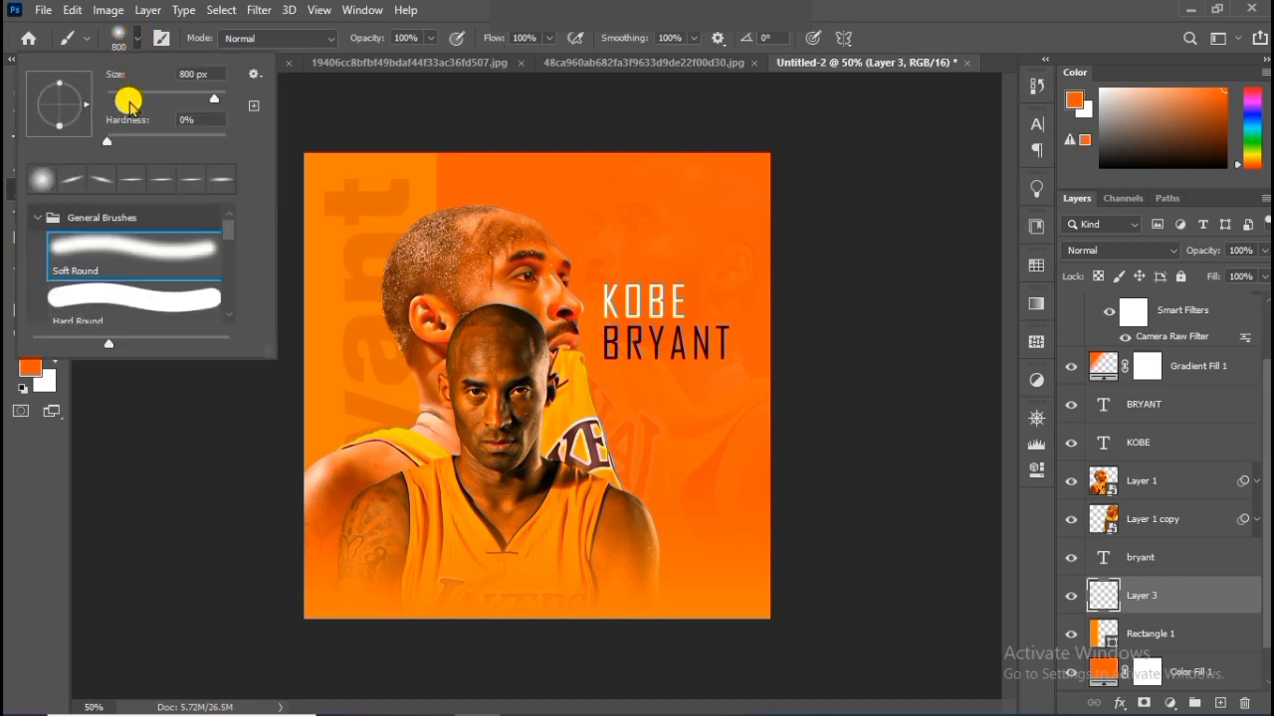
click(134, 42)
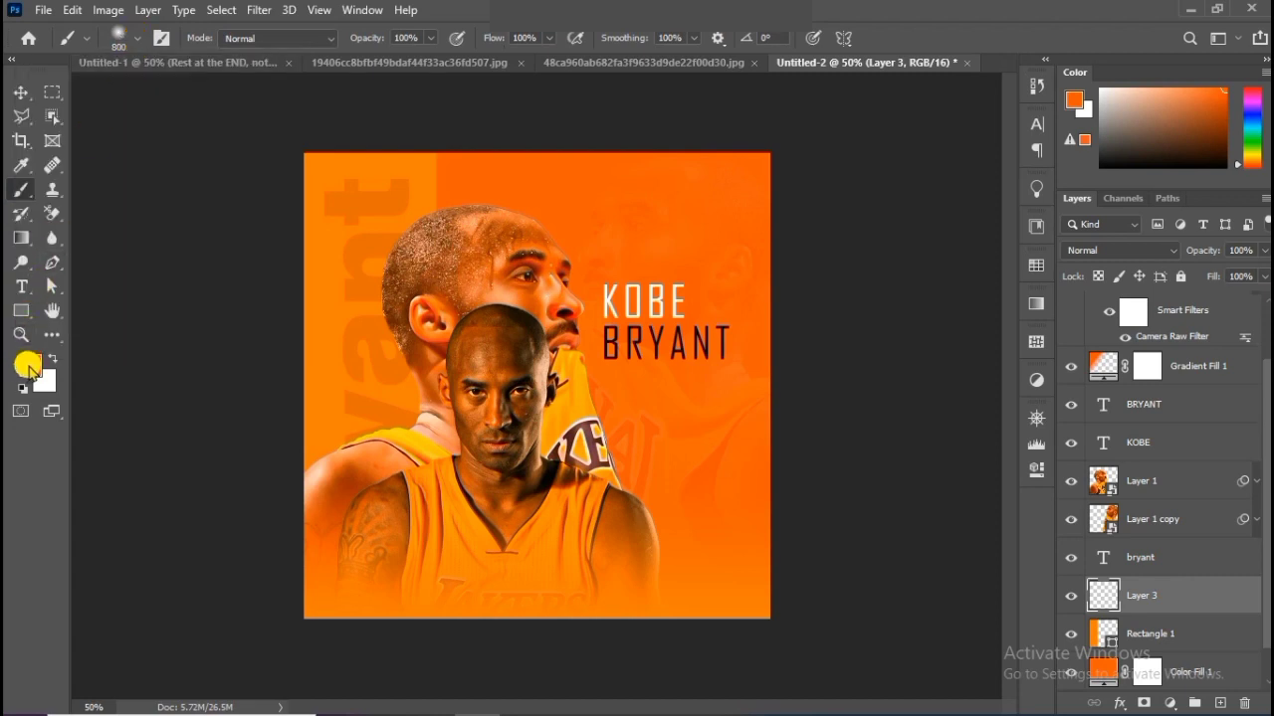
click(297, 200)
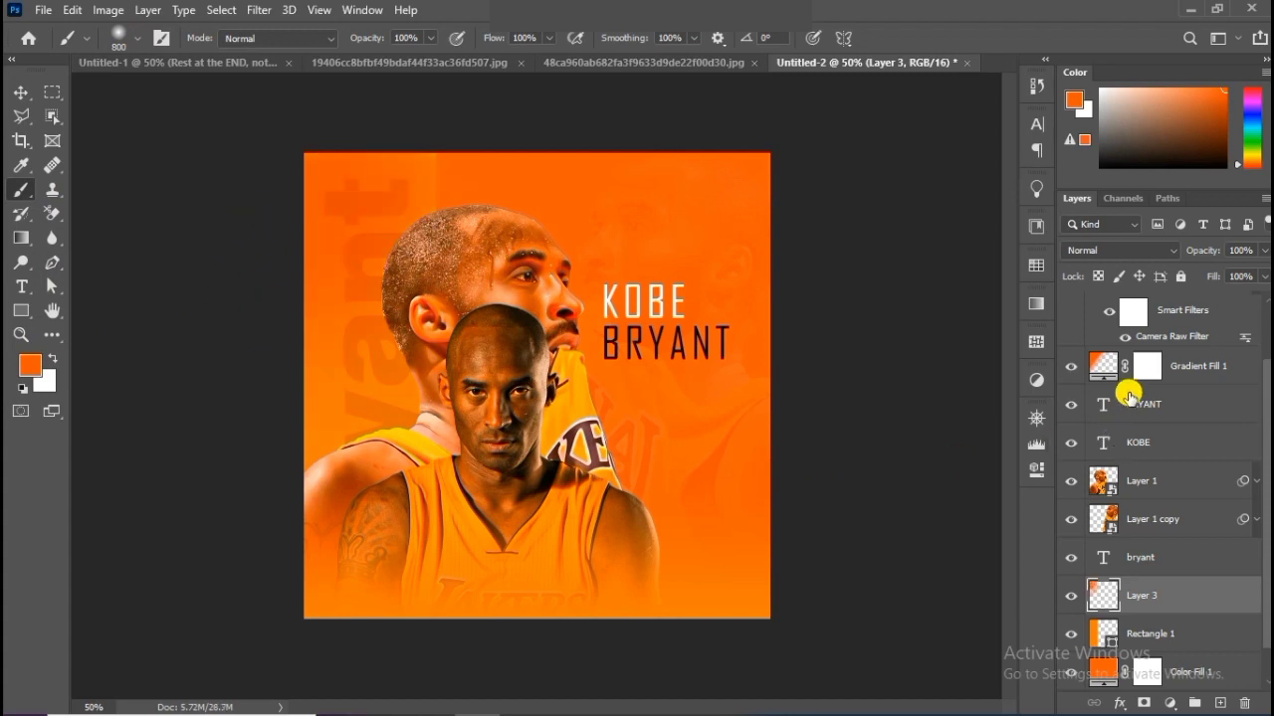
click(1155, 250)
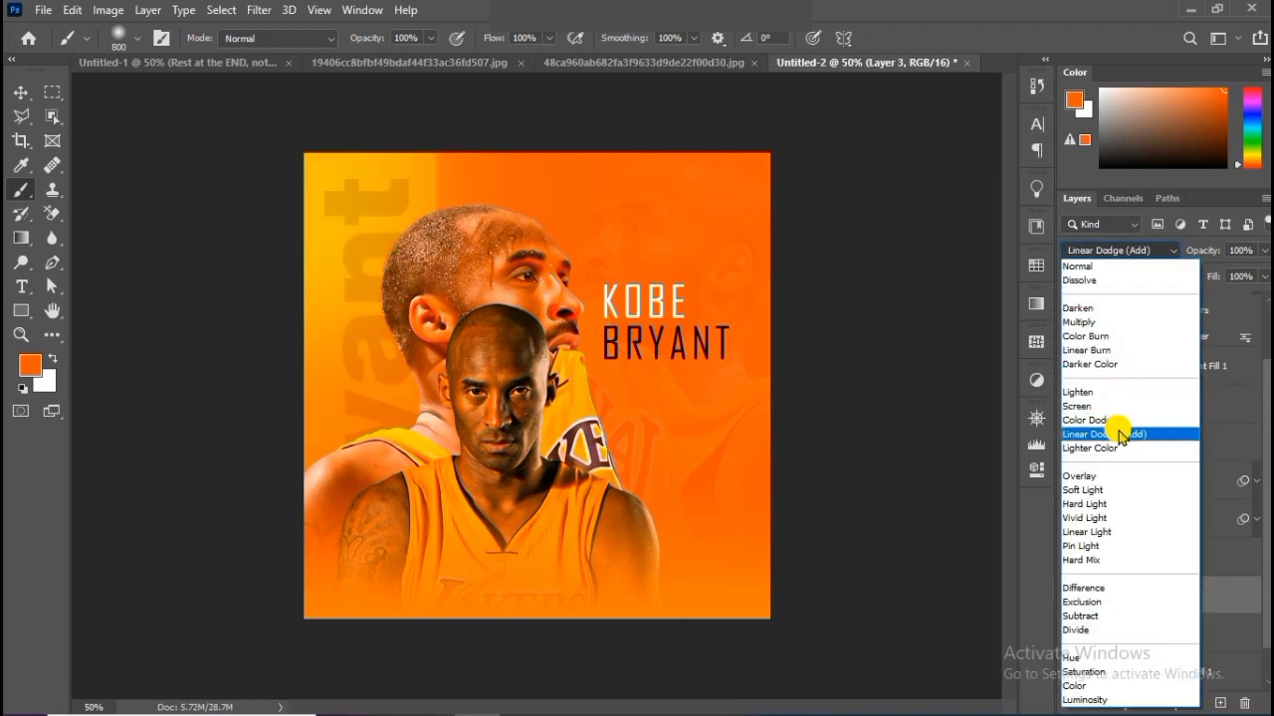
click(1121, 435)
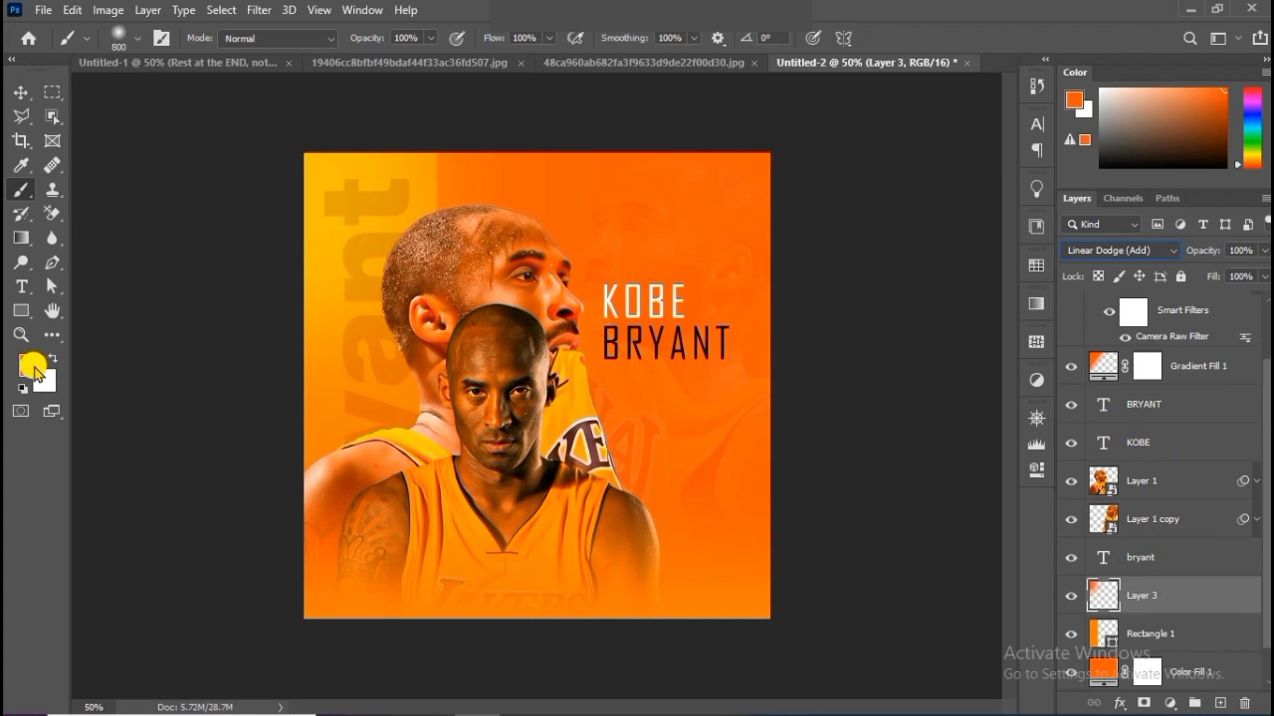
Step: Add another new layer, sample the lighter orange ff7c02 as foreground color, and send the layer beneath Rectangle 1
click(1220, 704)
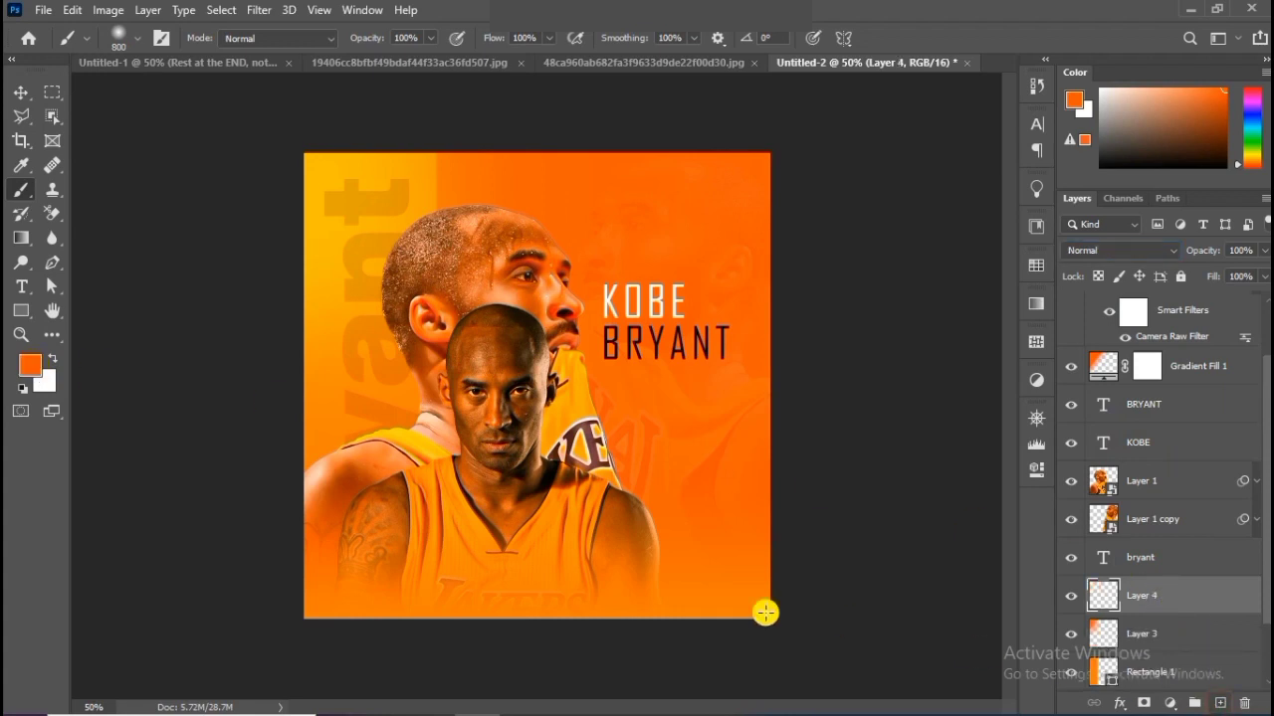
click(28, 364)
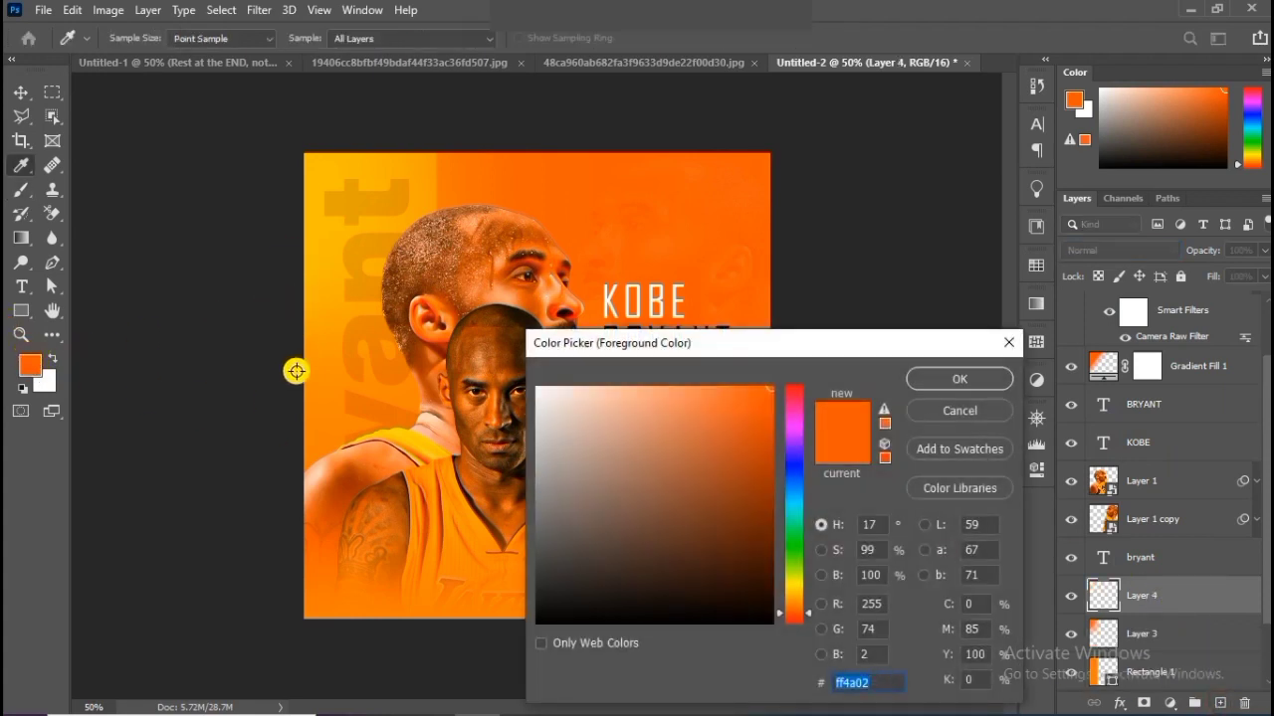
click(319, 440)
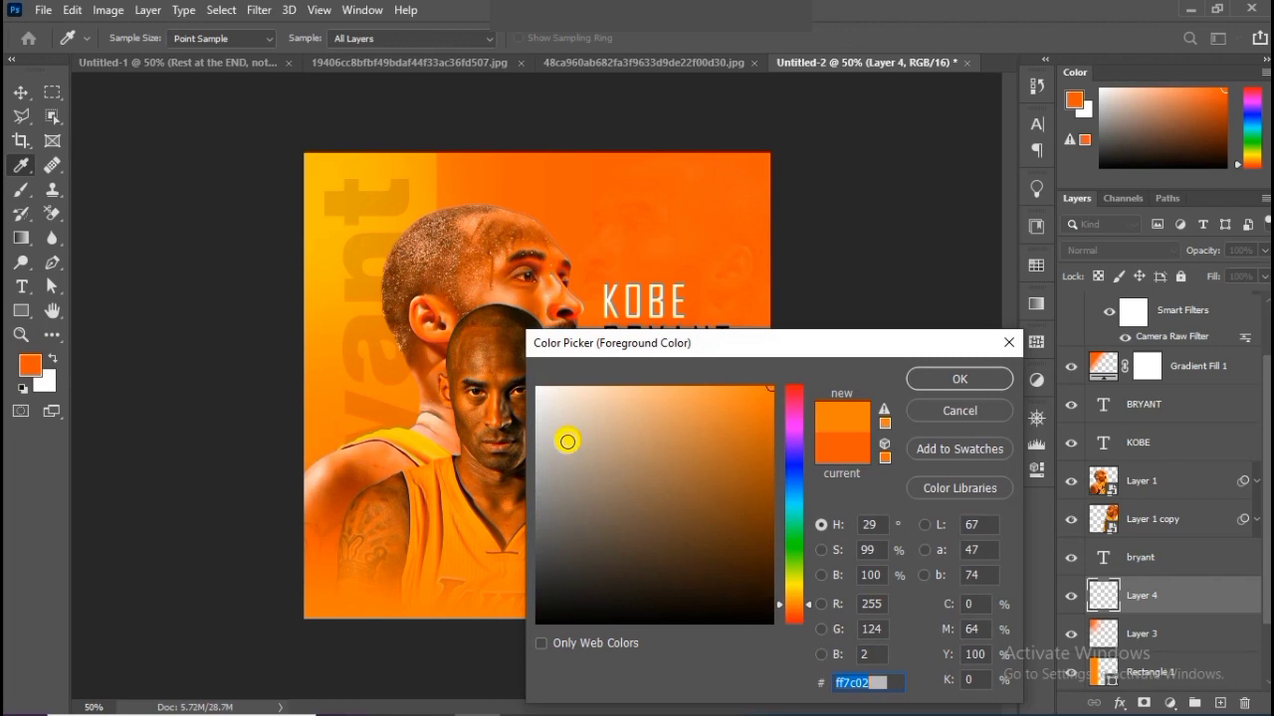
click(990, 383)
key(ctrl+bracketleft)
key(ctrl+bracketleft)
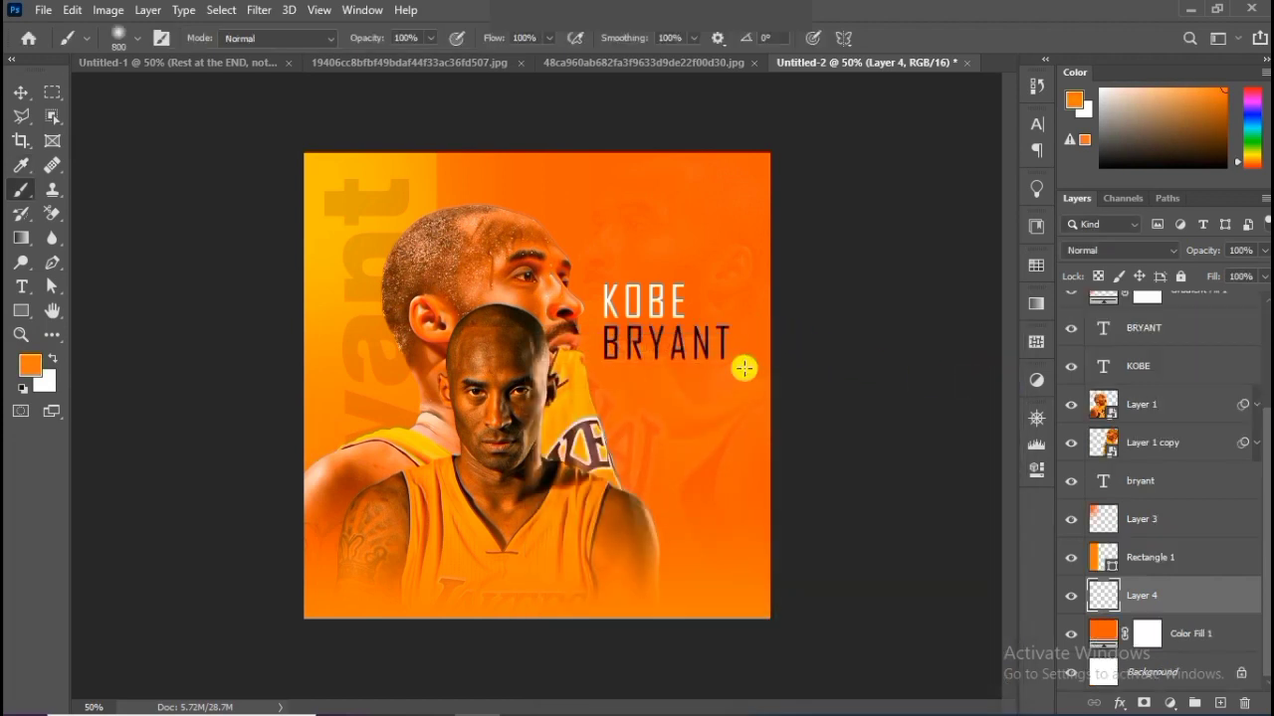
Step: Dab a soft orange glow near the poster's right edge beside "BRYANT" and set its layer's blend mode to Screen
click(745, 368)
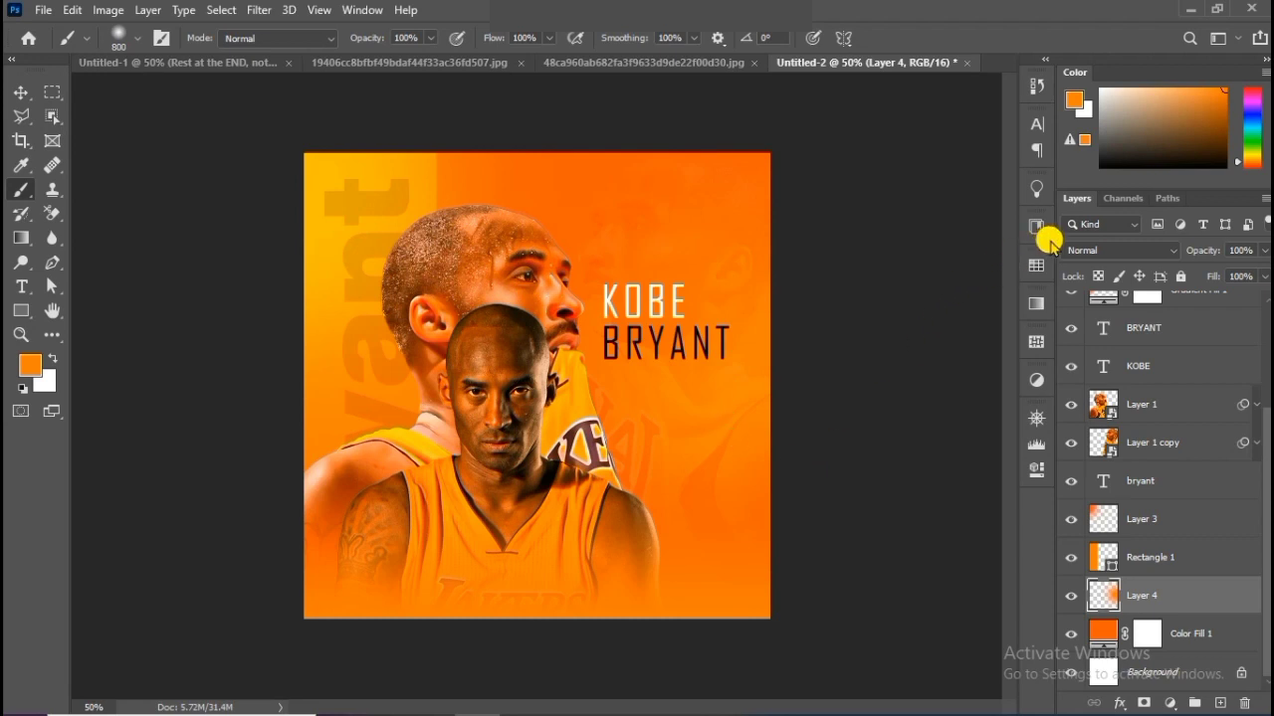
click(1125, 250)
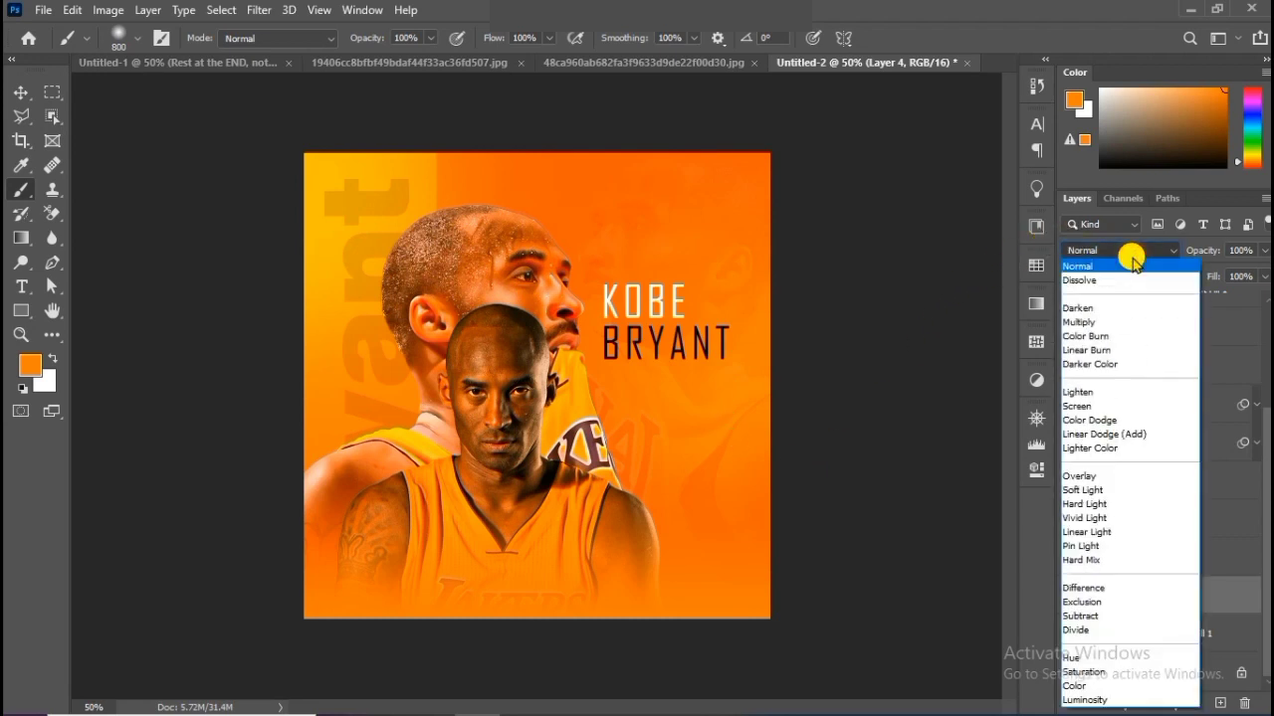
click(1098, 406)
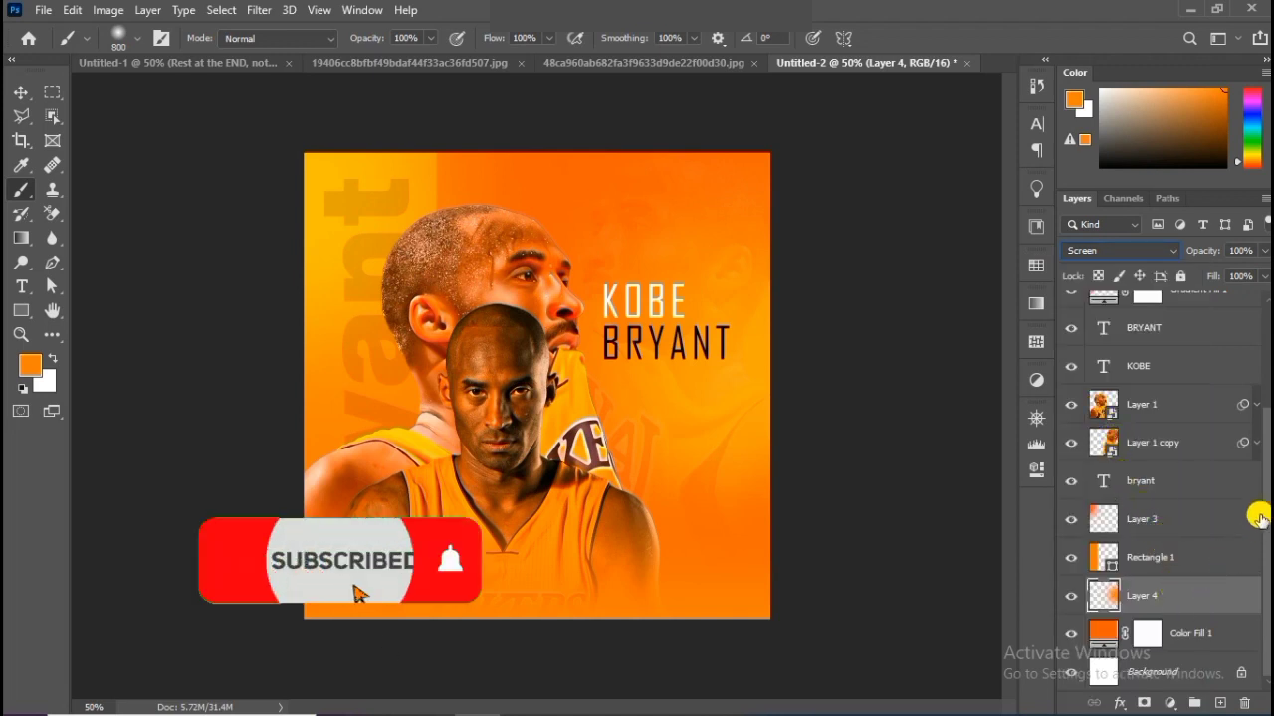
Step: Move the Screen glow layer above the "BRYANT" text layer and shift the glow slightly towards the poster's right edge
drag(1171, 603, 1205, 335)
click(1206, 329)
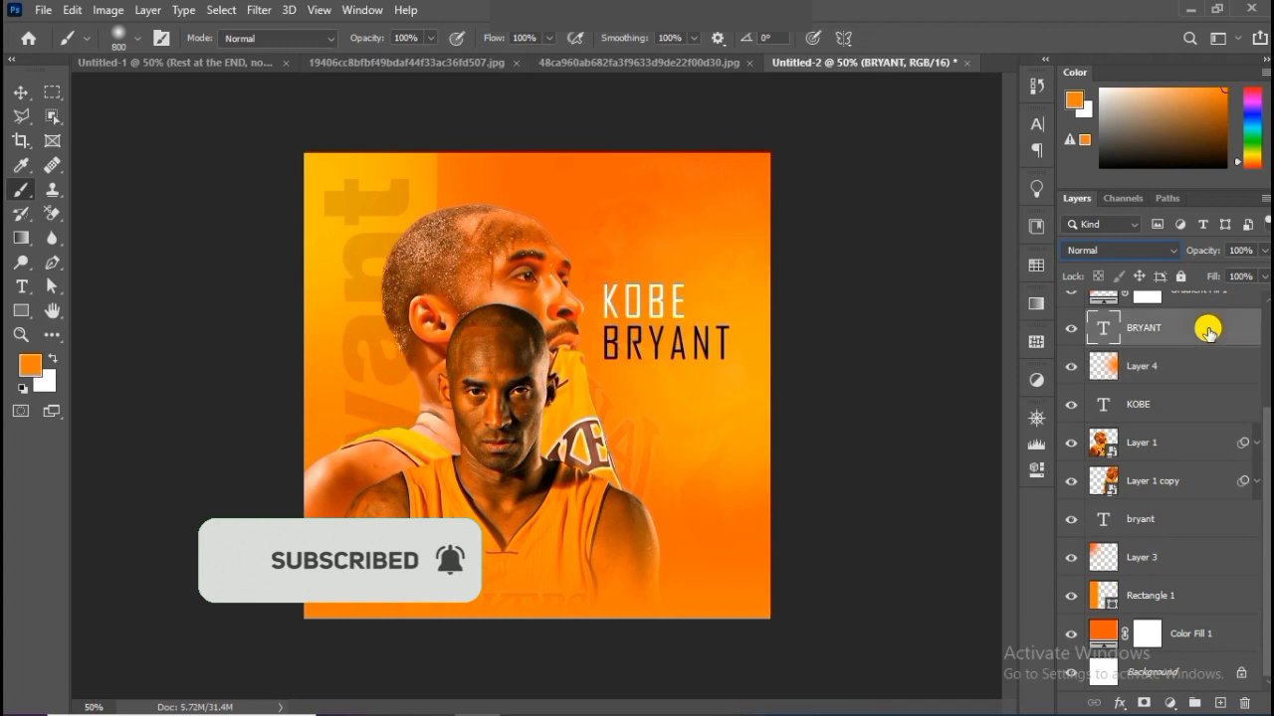
mouse_move(1261, 411)
mouse_down()
mouse_move(1262, 298)
mouse_move(1264, 462)
mouse_move(1262, 398)
mouse_up()
click(1182, 507)
drag(1186, 507, 1191, 454)
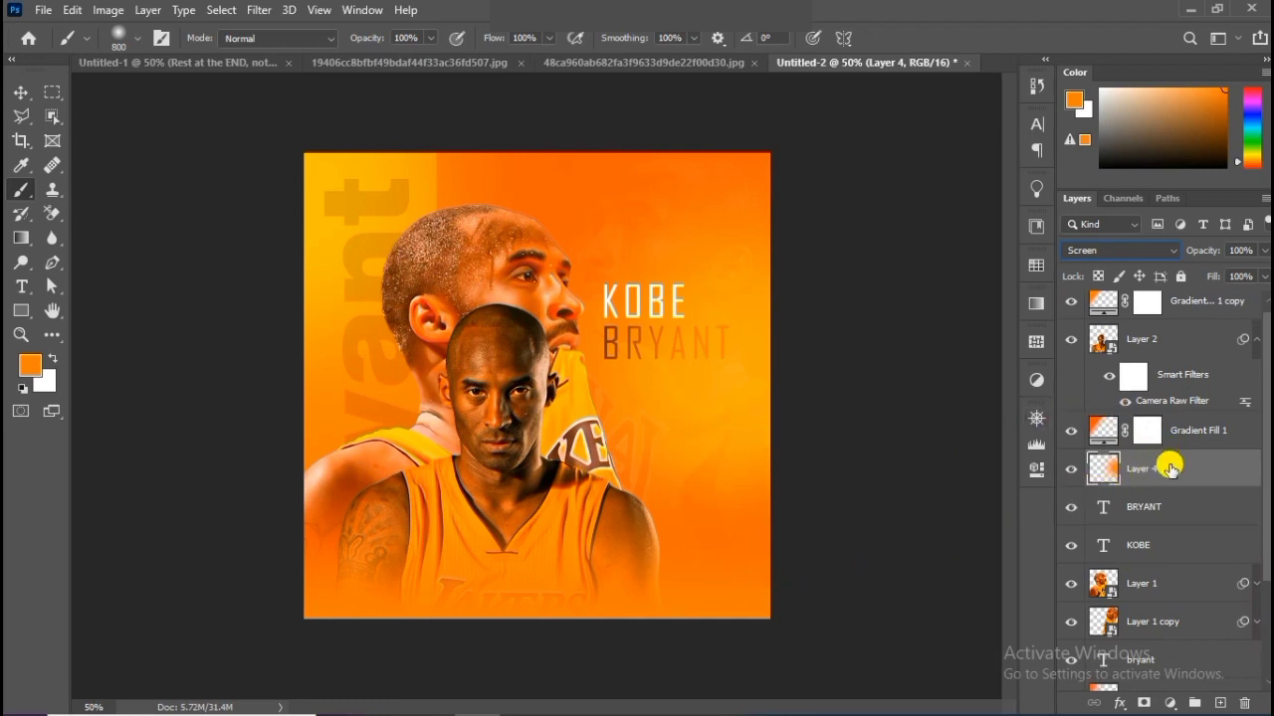
click(20, 91)
drag(709, 397, 737, 396)
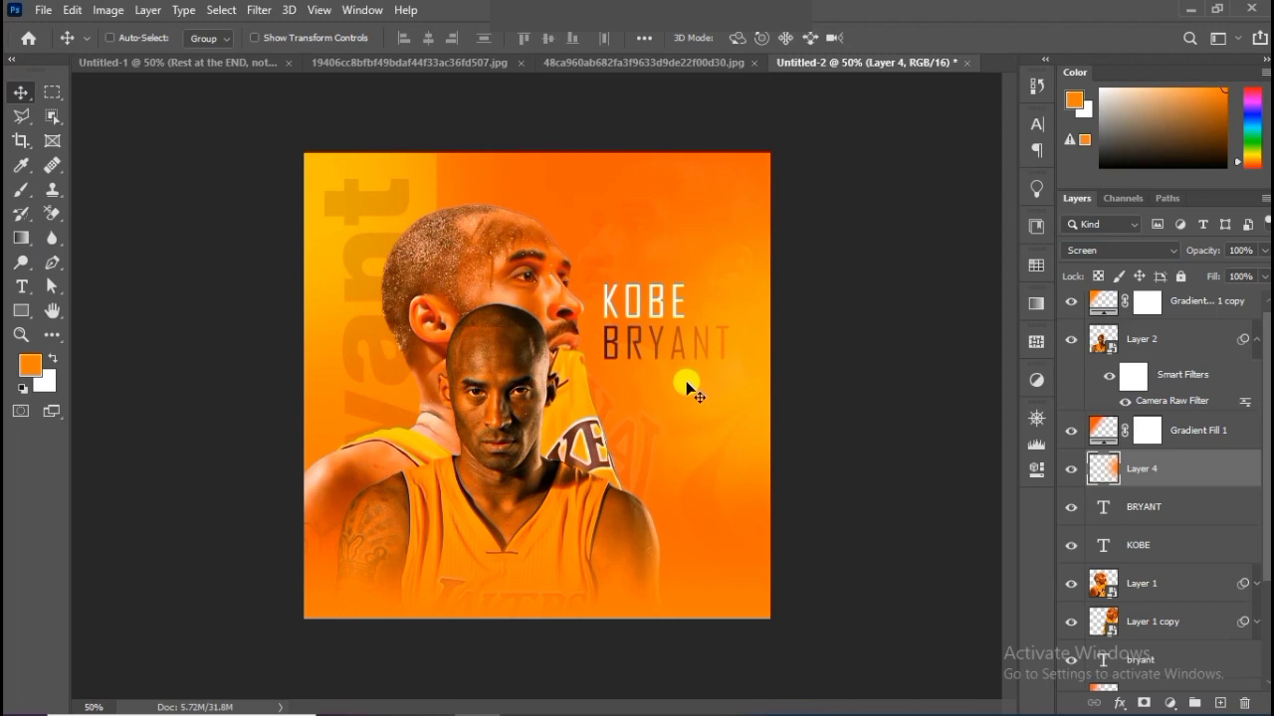
Step: Copy the masked red heart ball from the 48ca960ab682fa3f9633d9de22f00d30.jpg document onto the poster and bring it to the front, over the small player's chest
click(696, 62)
drag(401, 448, 483, 448)
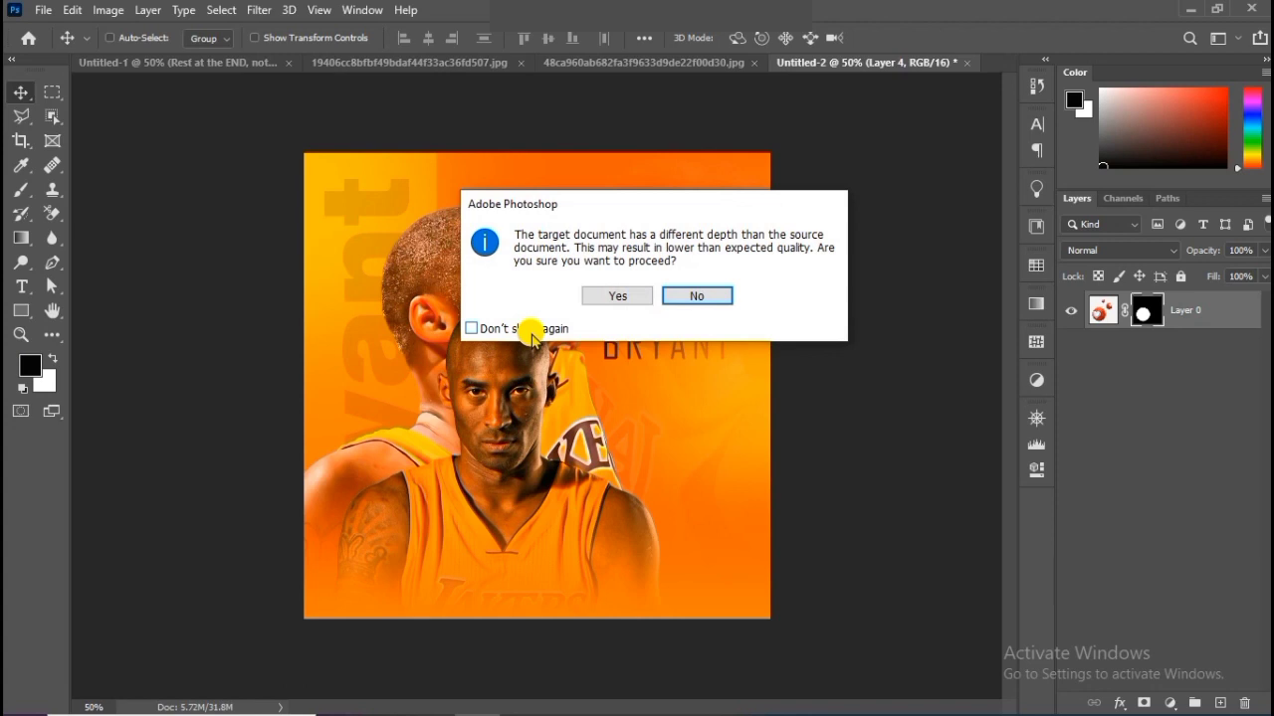
click(617, 296)
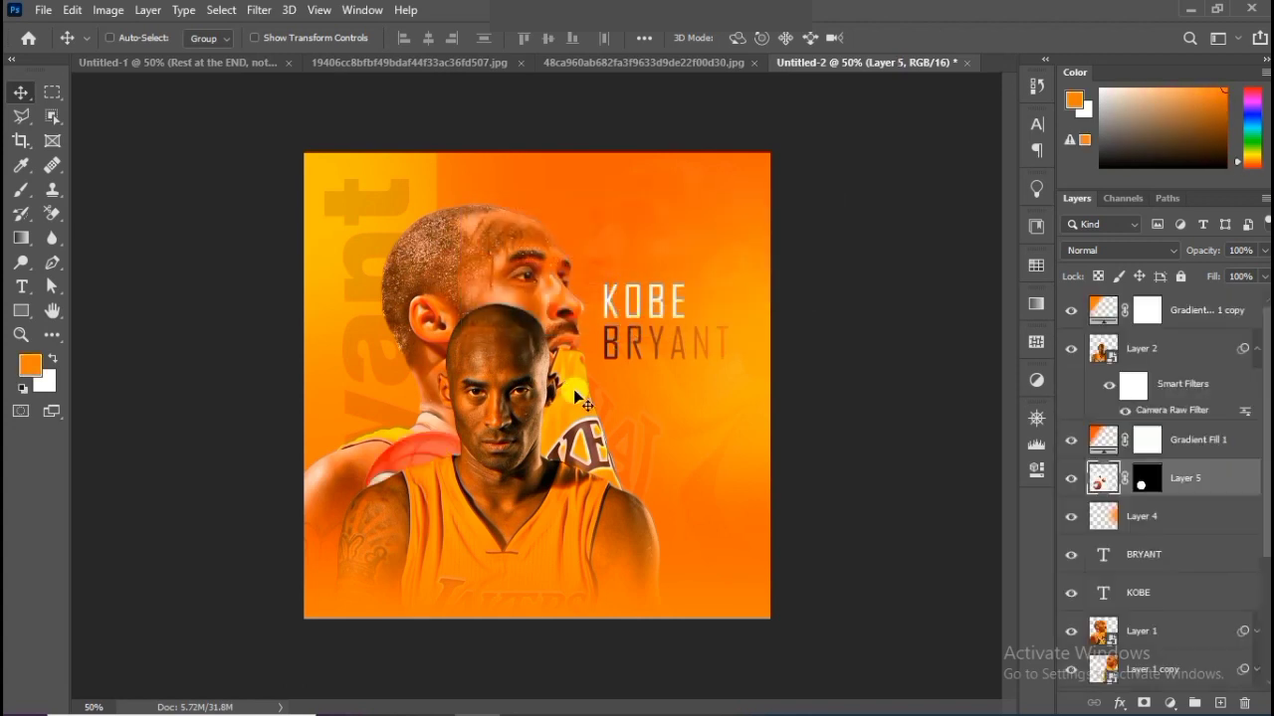
drag(1234, 487, 1221, 294)
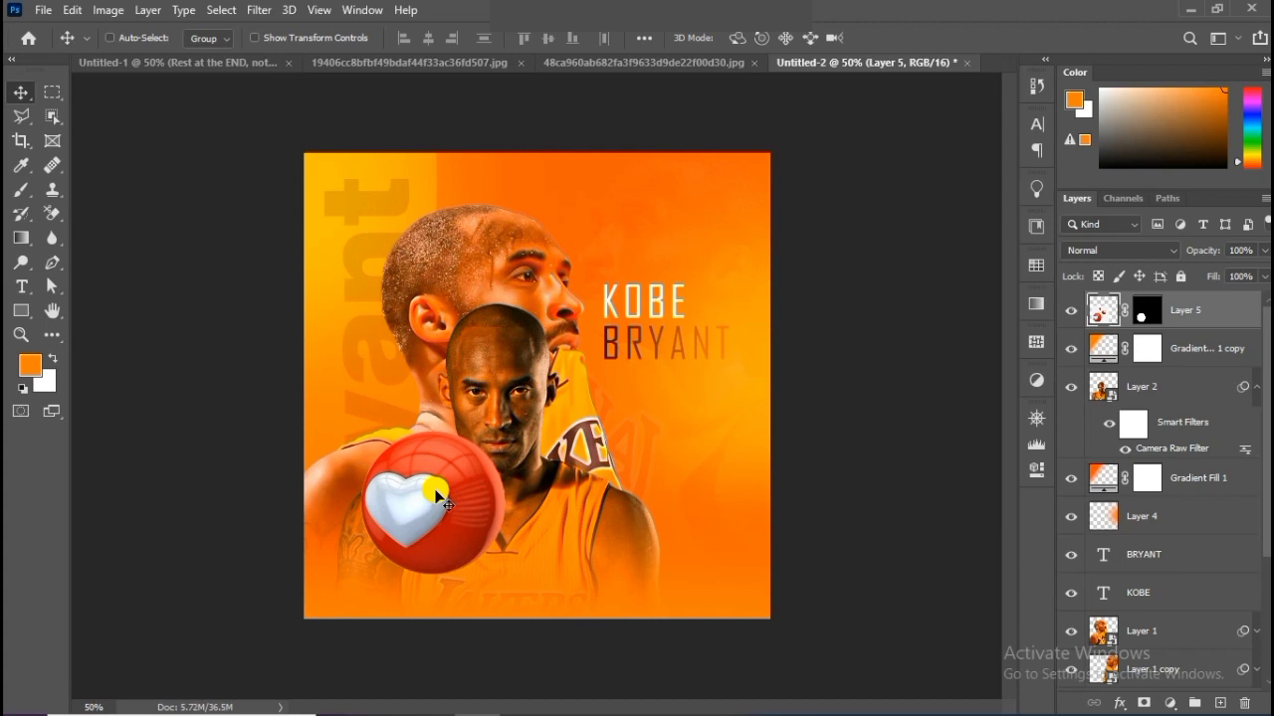
drag(471, 464, 512, 470)
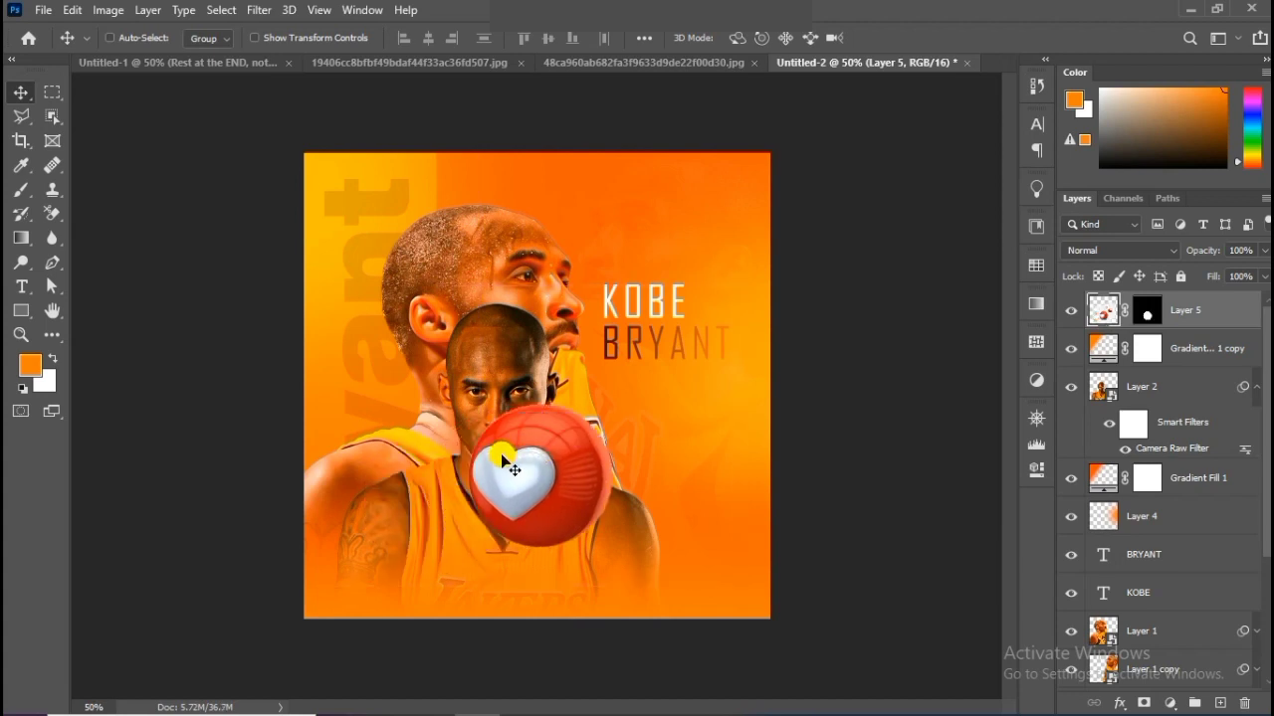
Step: Scale the red heart ball down to about 59% and place it on the small player's chest, just below his chin
key(ctrl+t)
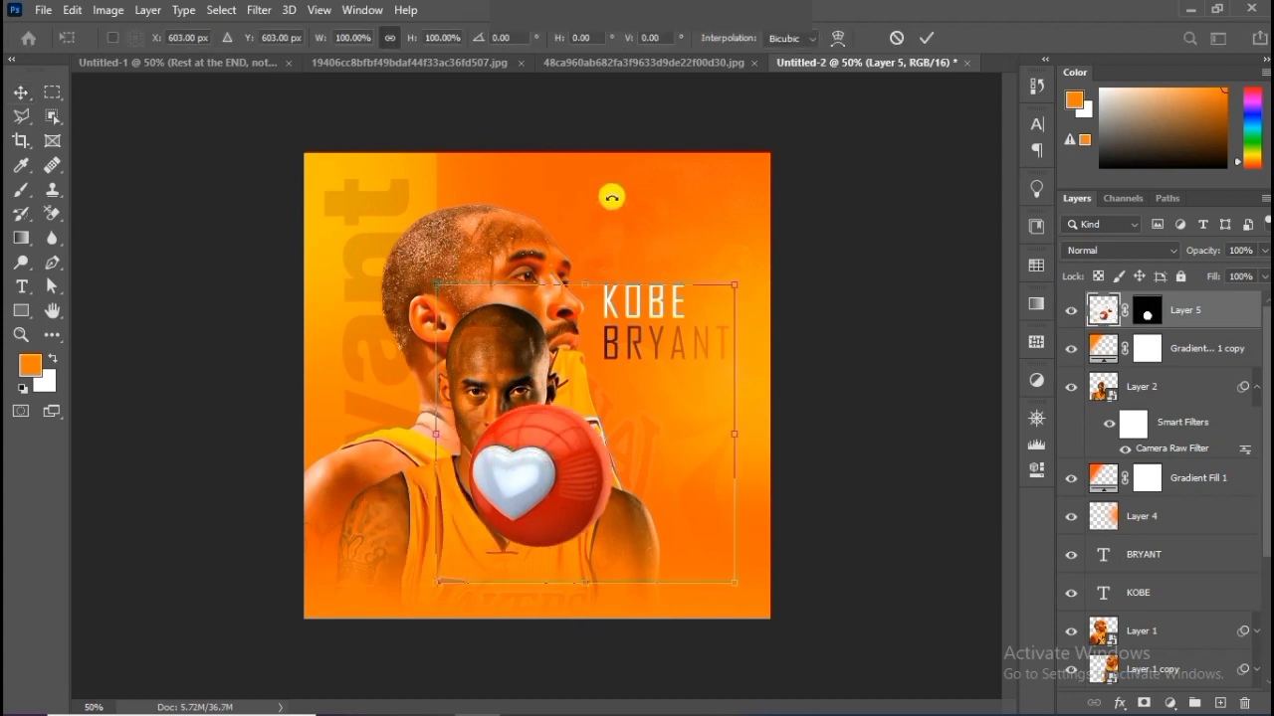
drag(589, 281, 568, 403)
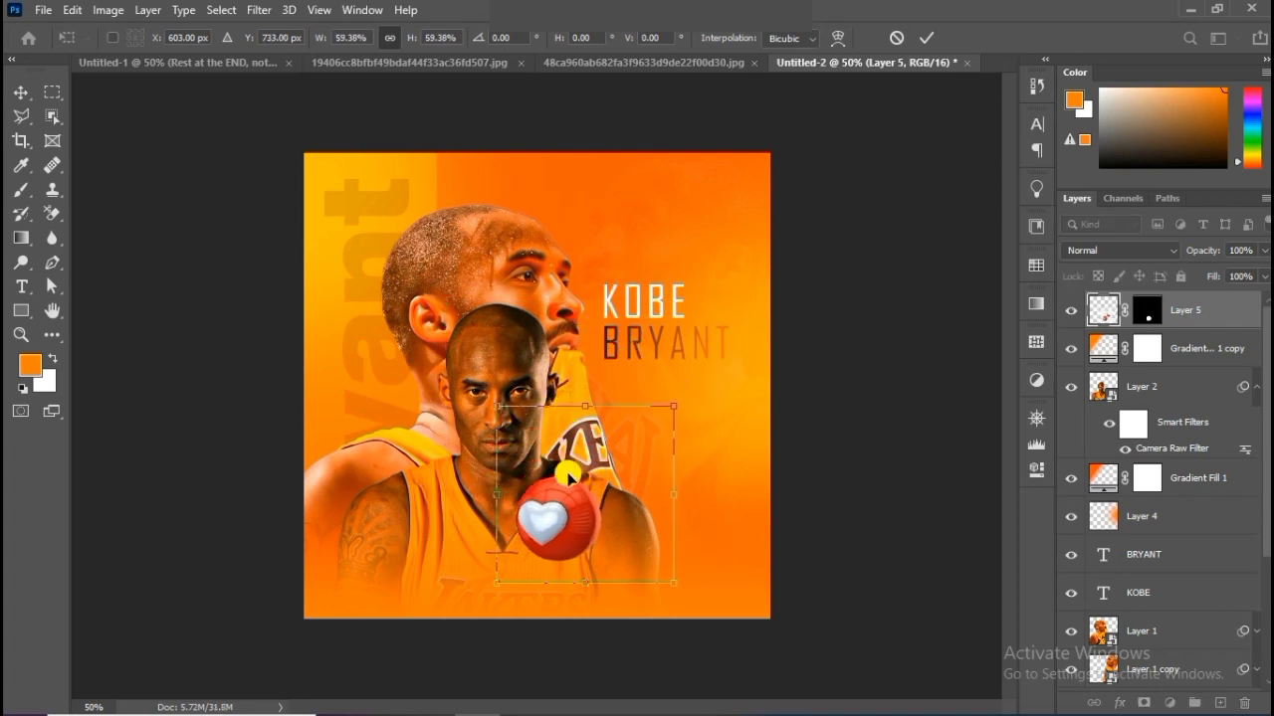
drag(564, 506, 555, 477)
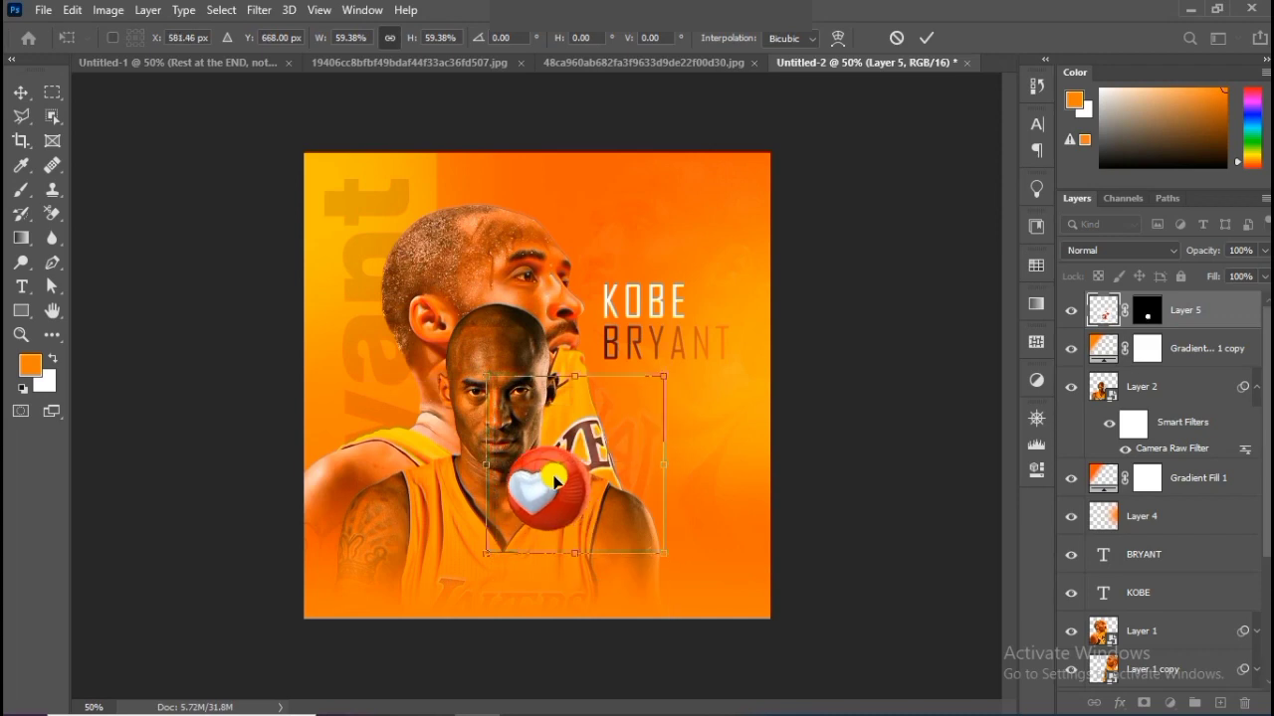
key(Return)
Step: Apply a Motion Blur to the heart ball with a 45° angle and a distance of 38 pixels
click(257, 10)
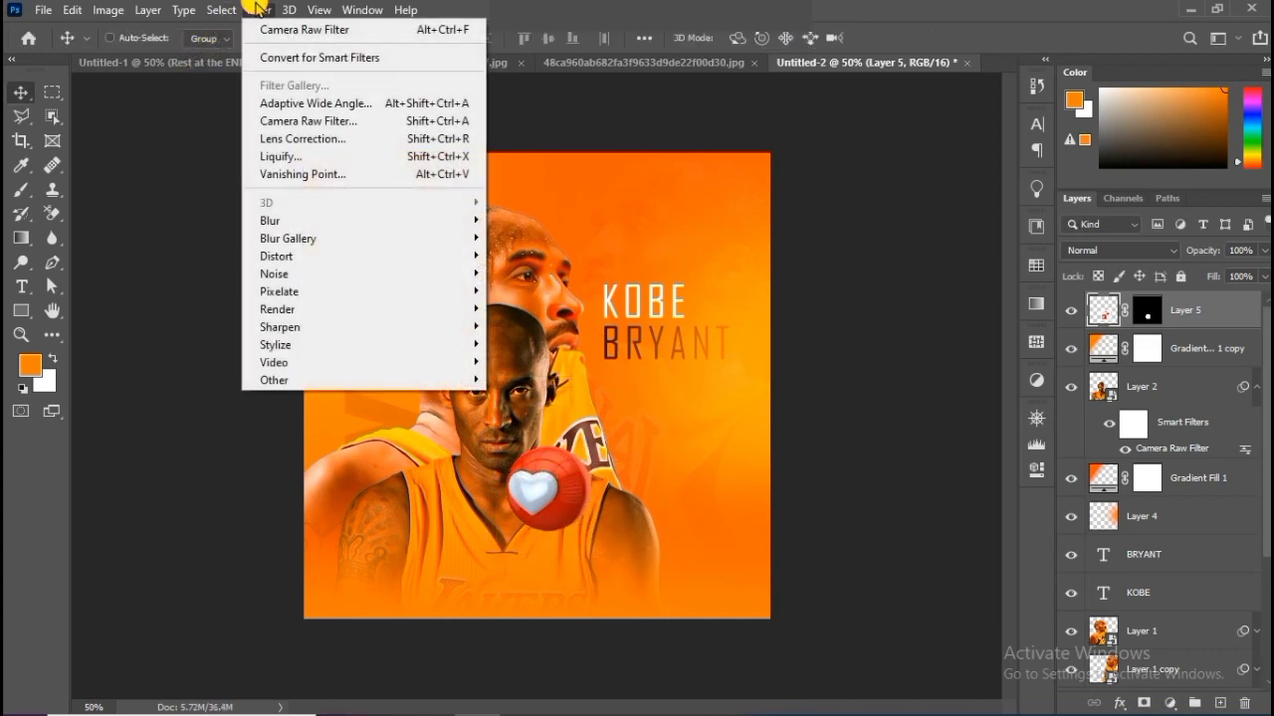
mouse_move(364, 219)
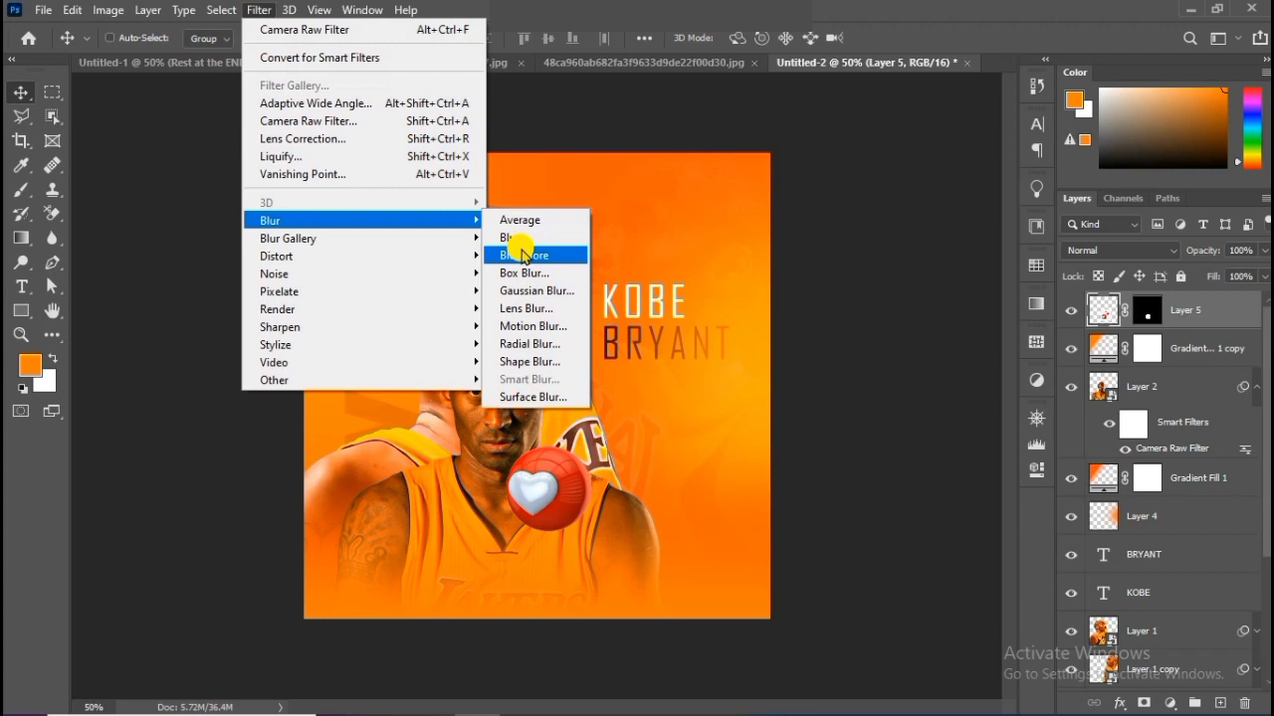
click(528, 326)
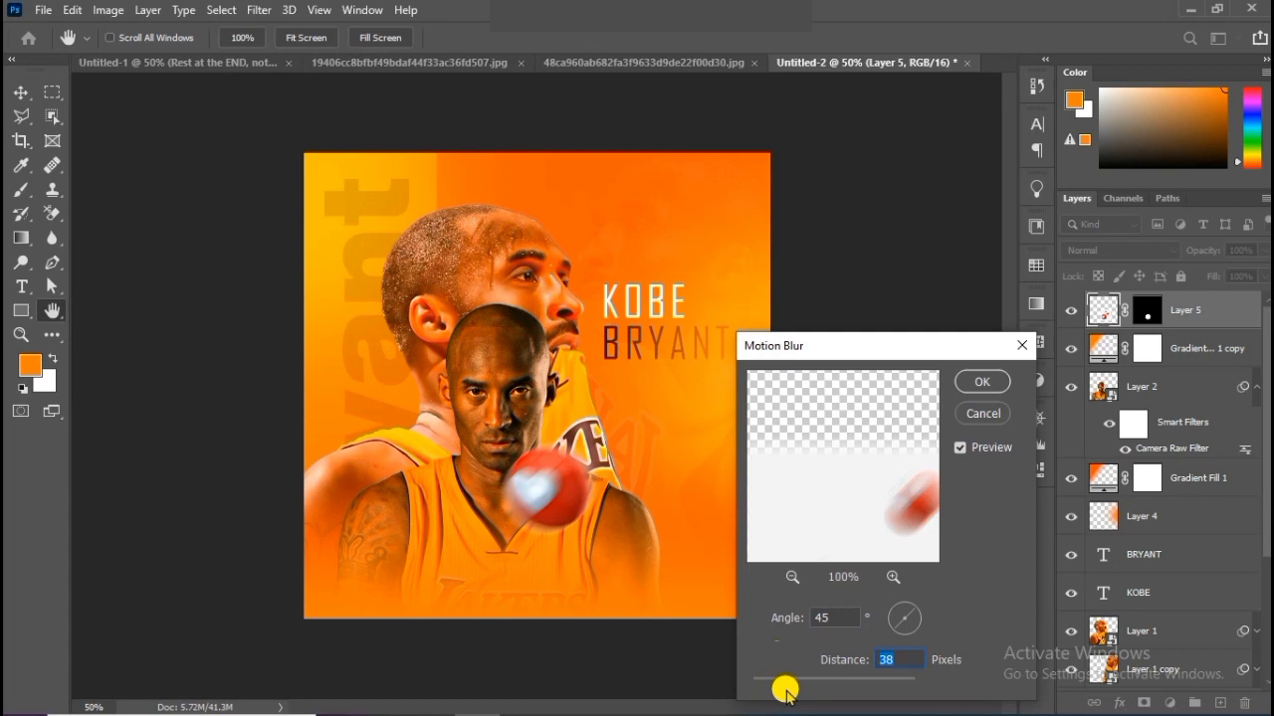
click(981, 381)
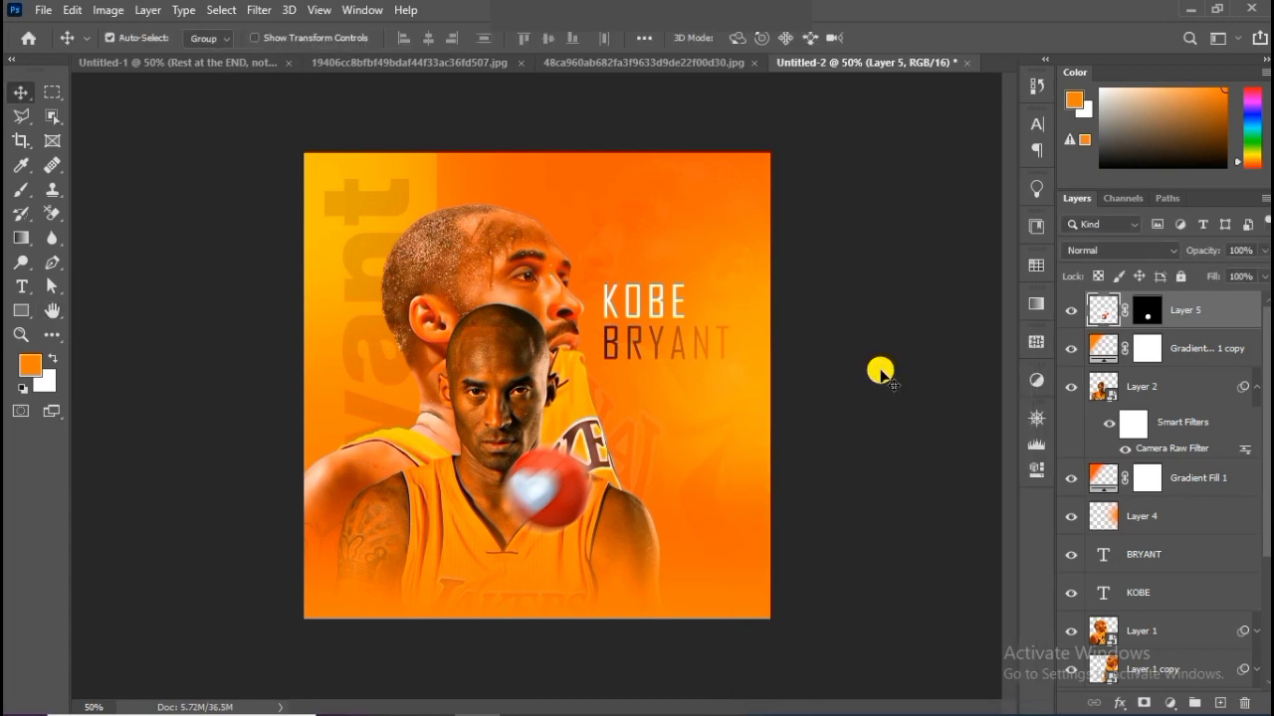
Step: Duplicate the blurred ball, enlarge the copy to roughly twice its size, and place it partly cropped in the poster's lower-left corner
key(ctrl+j)
drag(538, 489, 384, 574)
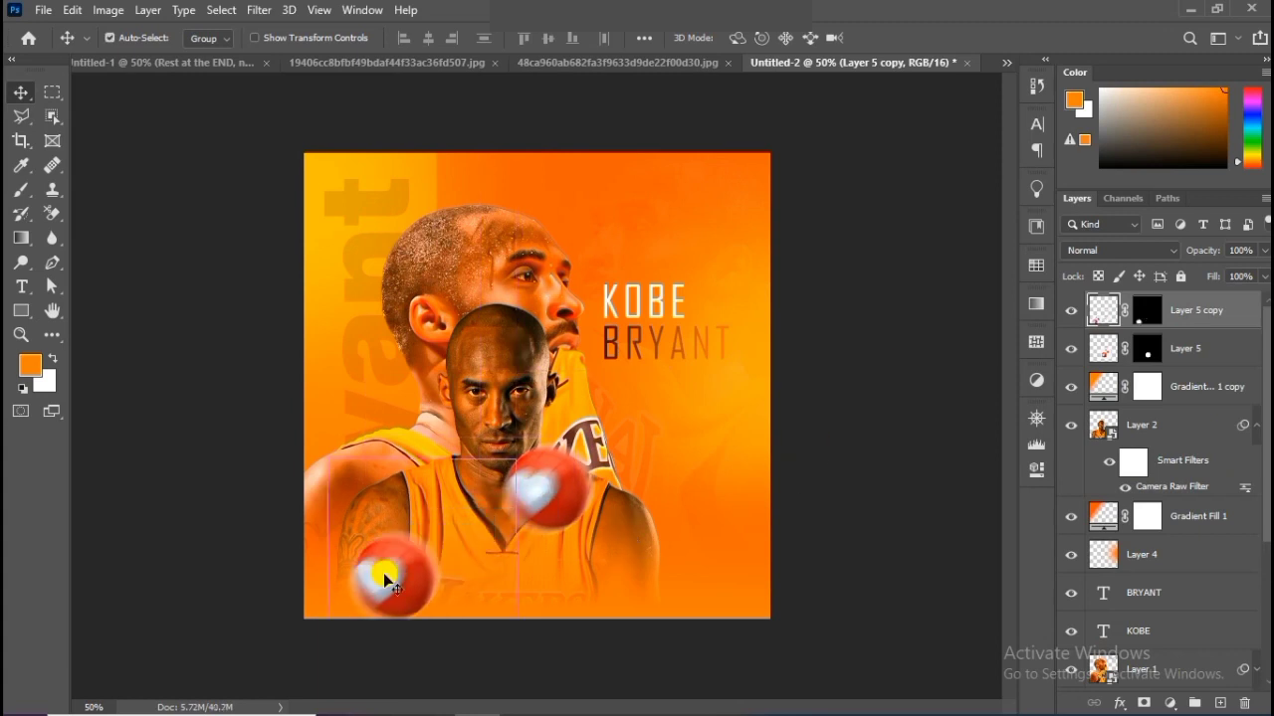
key(ctrl+t)
drag(423, 455, 504, 216)
drag(483, 437, 464, 610)
key(Return)
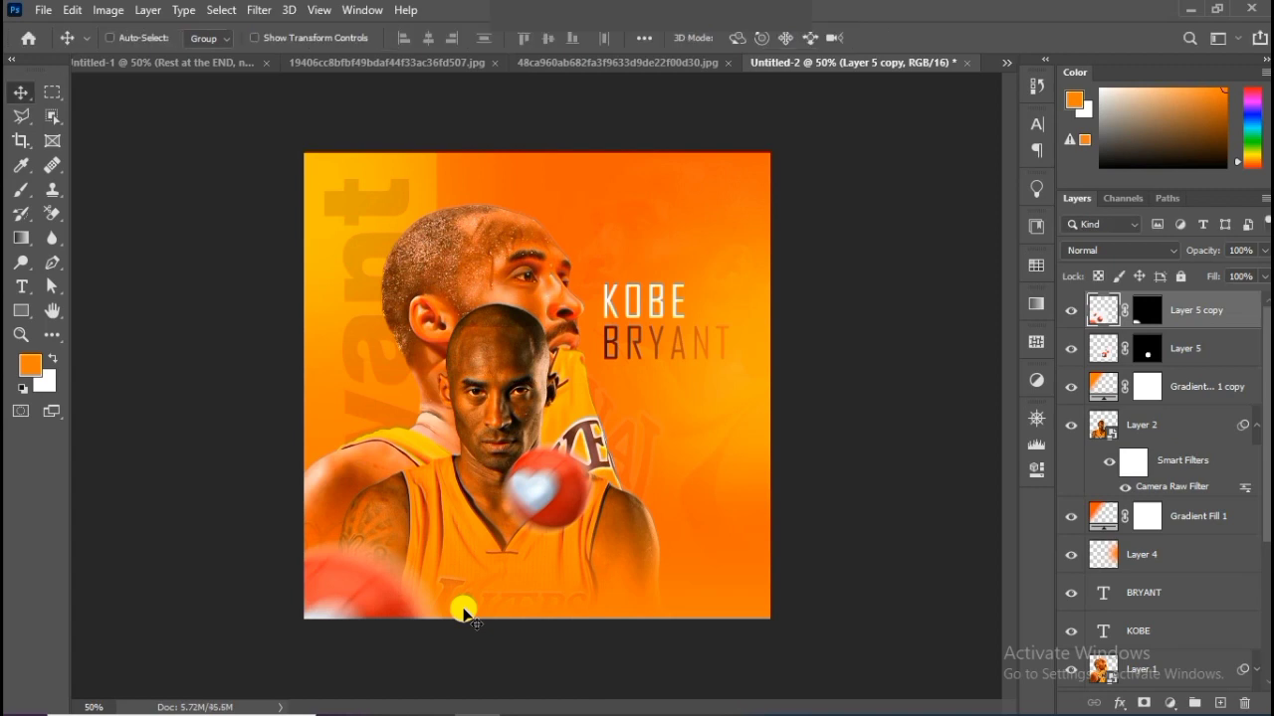
Step: Duplicate the large blurred ball, move the copy directly beneath Layer 1, and position it behind the large player's neck
key(ctrl+j)
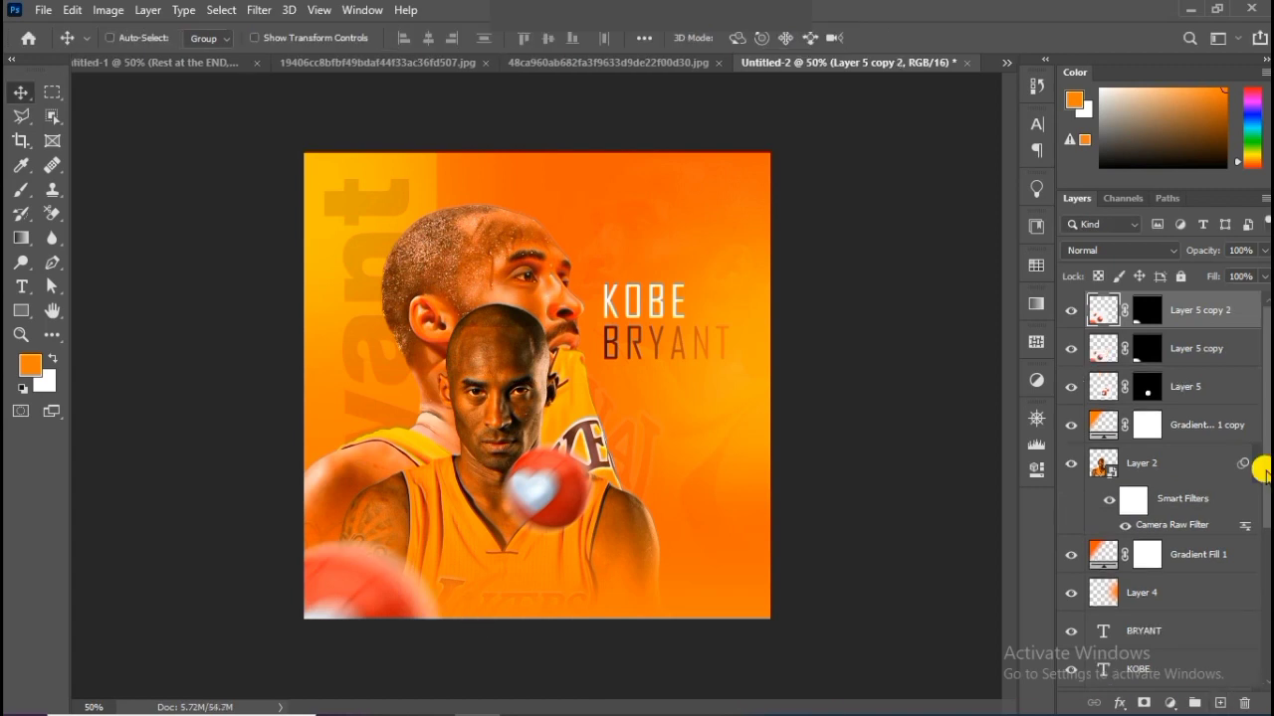
drag(1218, 316, 1242, 609)
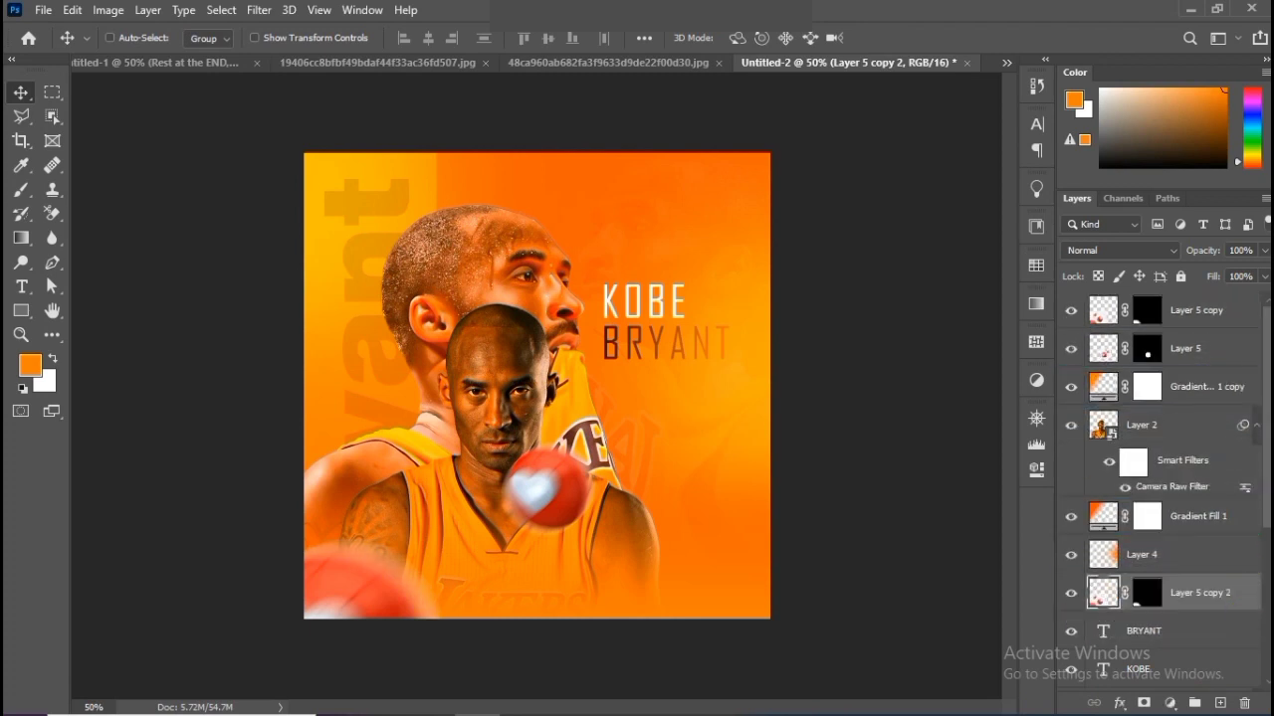
drag(1262, 425, 1259, 521)
drag(1225, 408, 1228, 531)
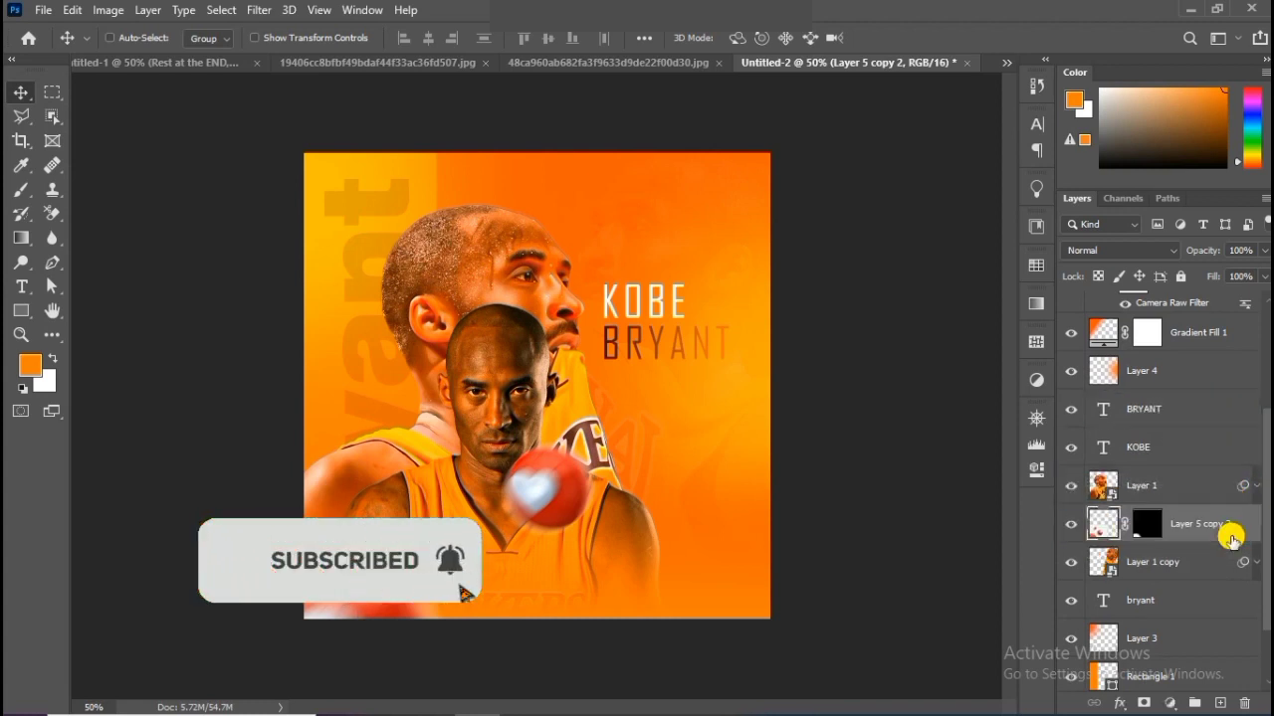
drag(423, 604, 554, 353)
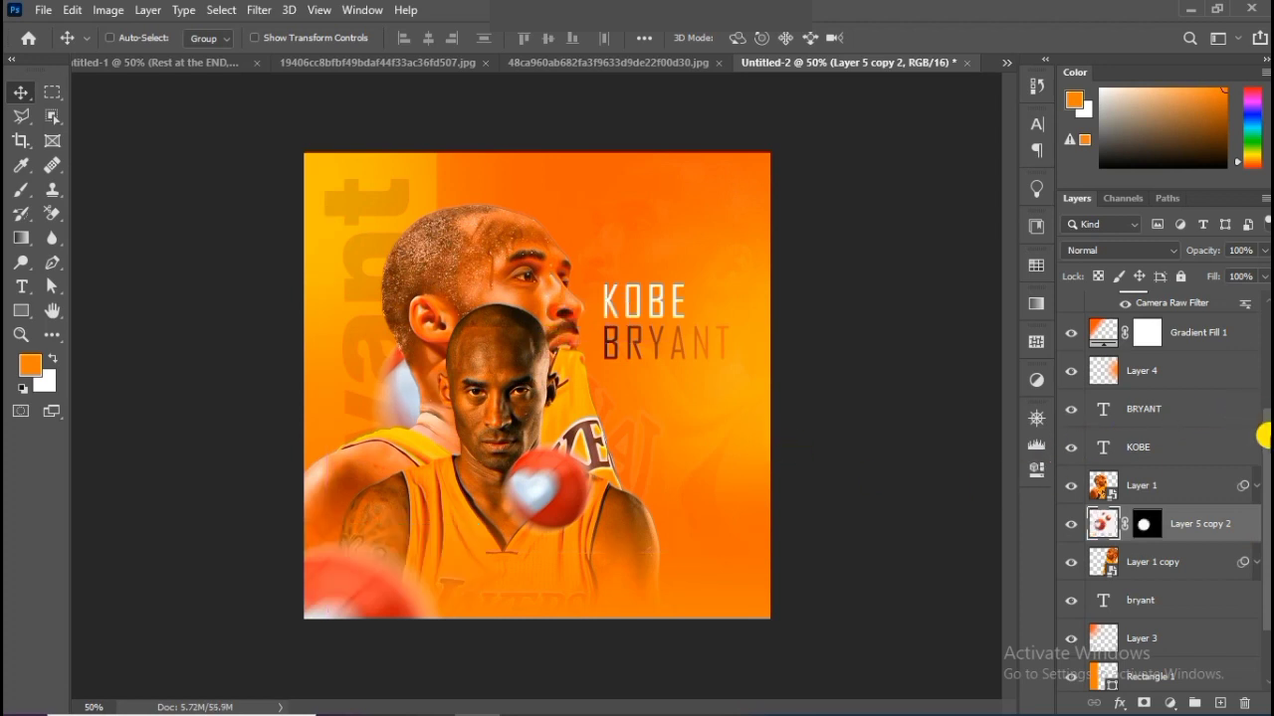
Step: Activate the Horizontal Type tool for adding text to the poster
scroll(1260, 432, up, 5)
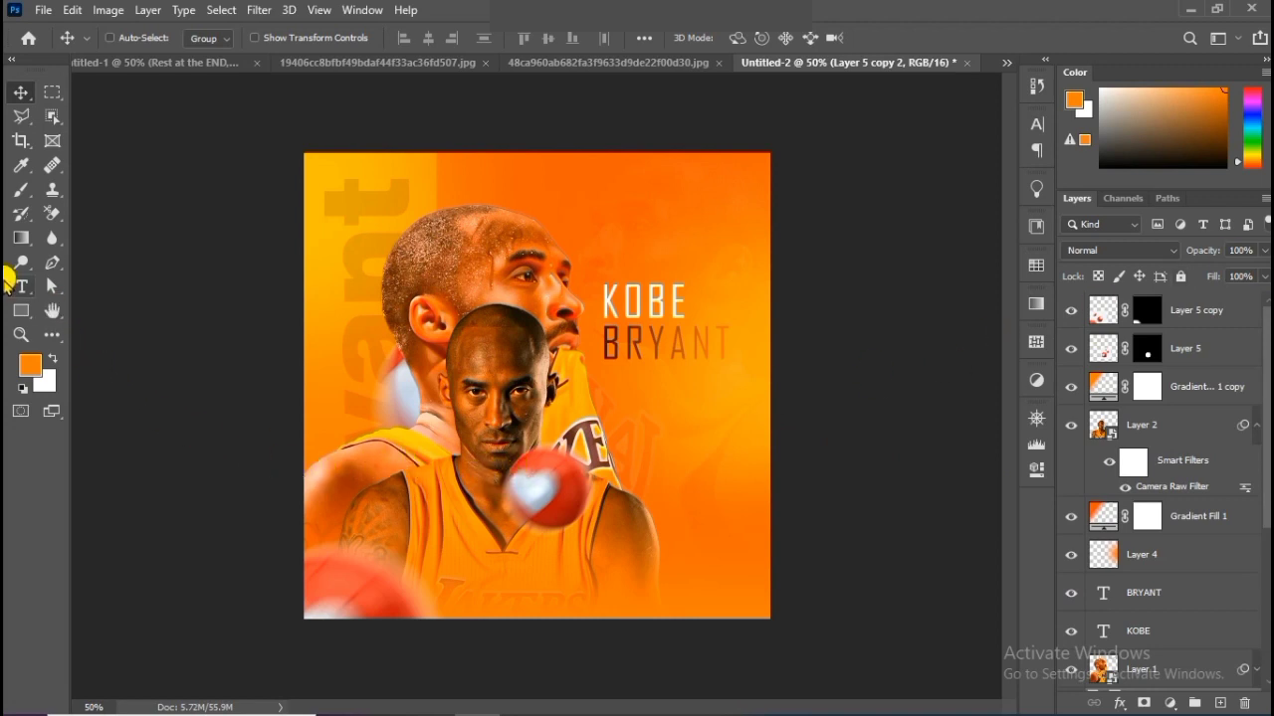
click(14, 285)
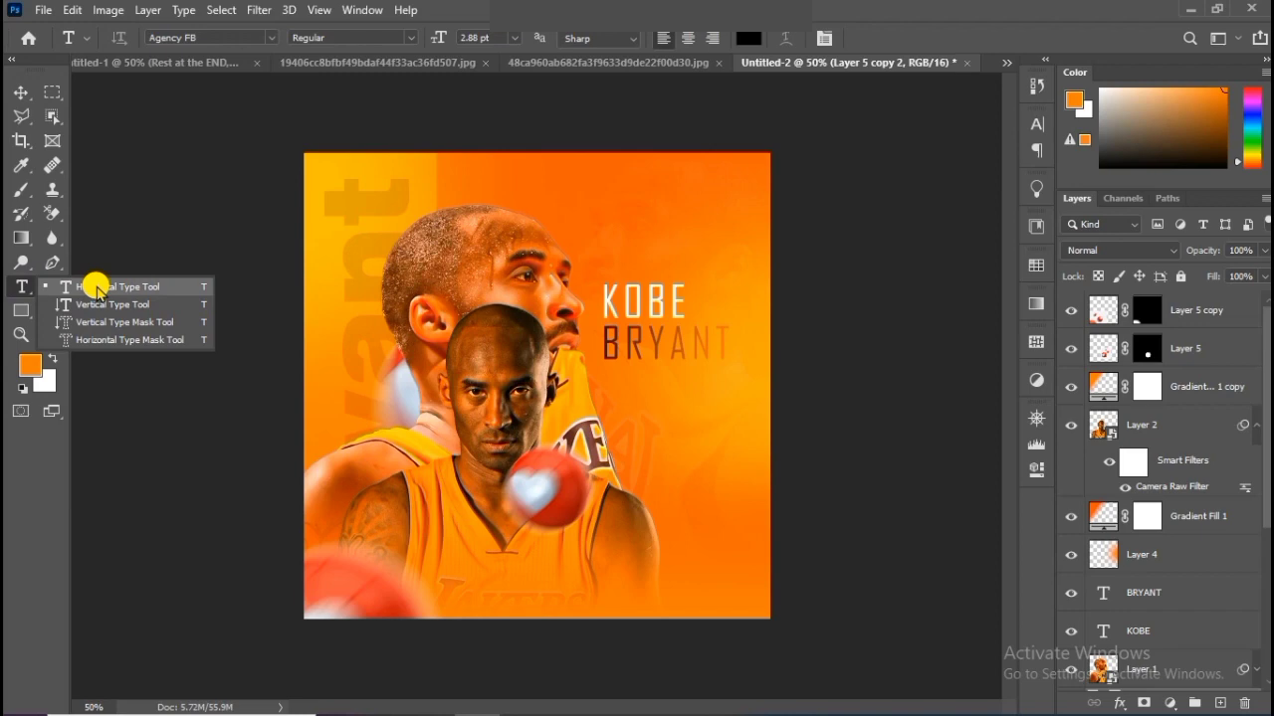
click(96, 288)
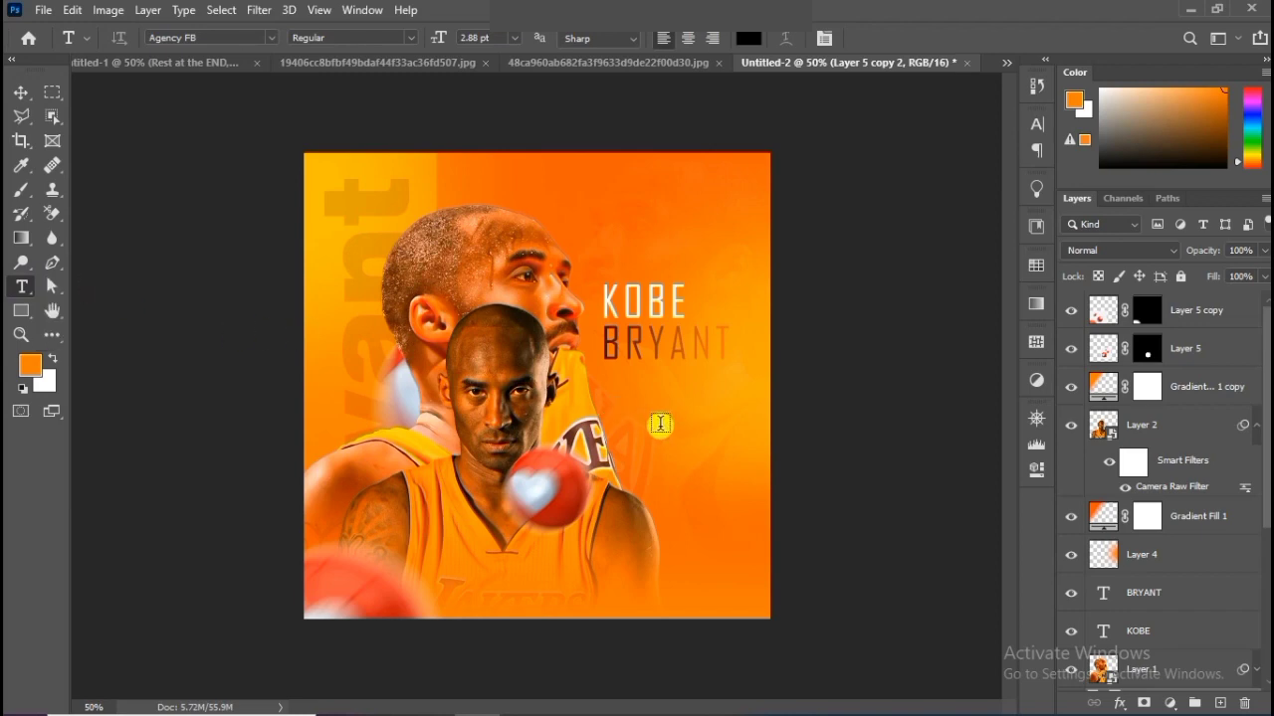